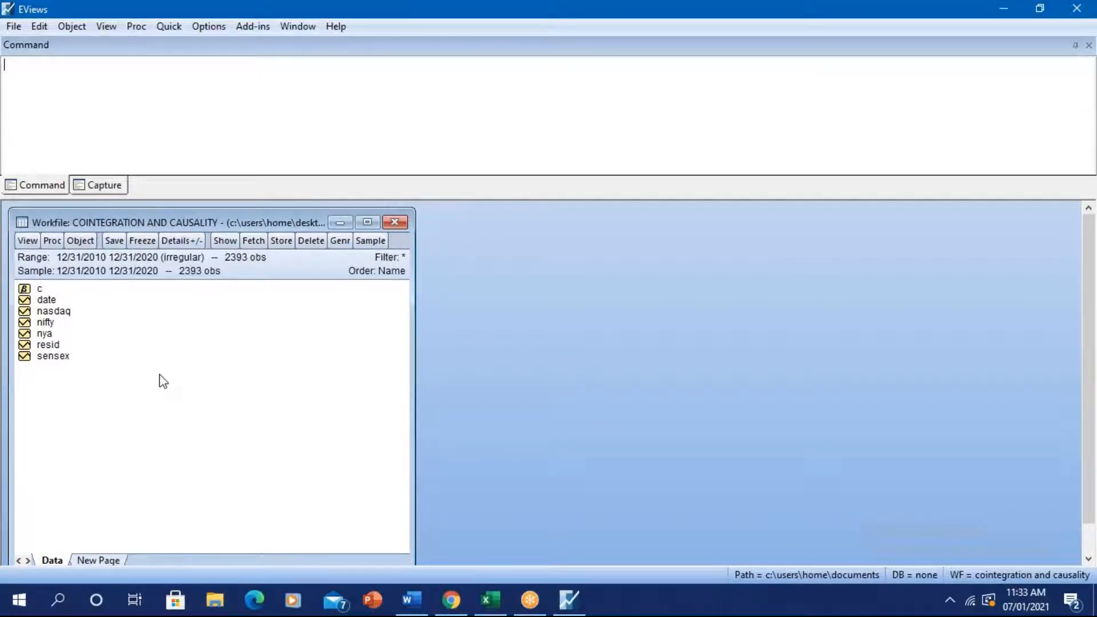
pyautogui.click(173, 27)
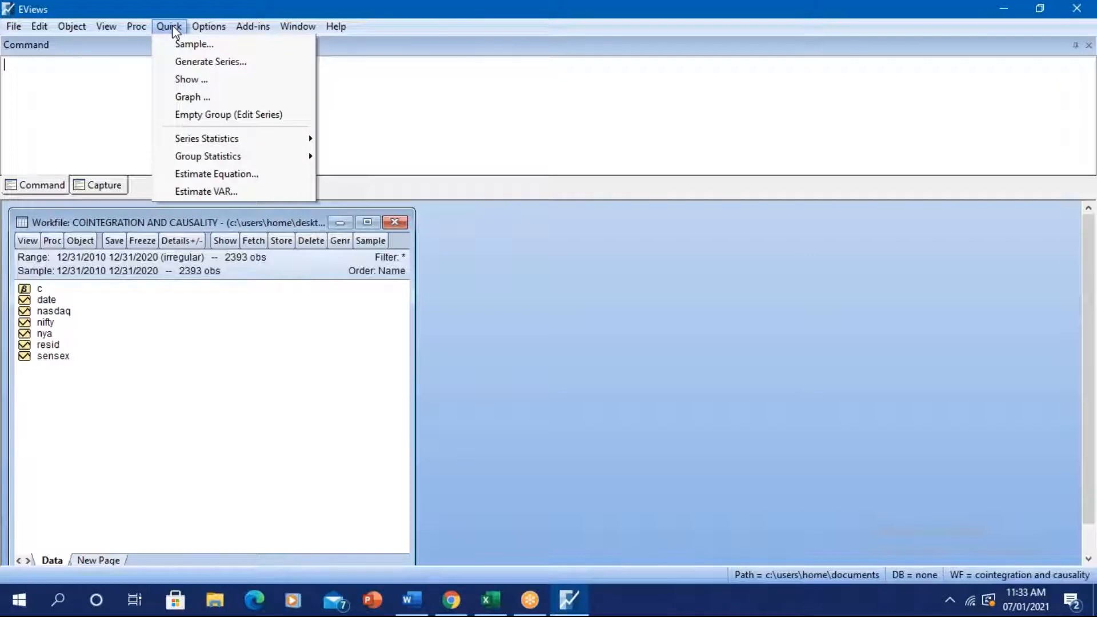
pyautogui.moveTo(224, 165)
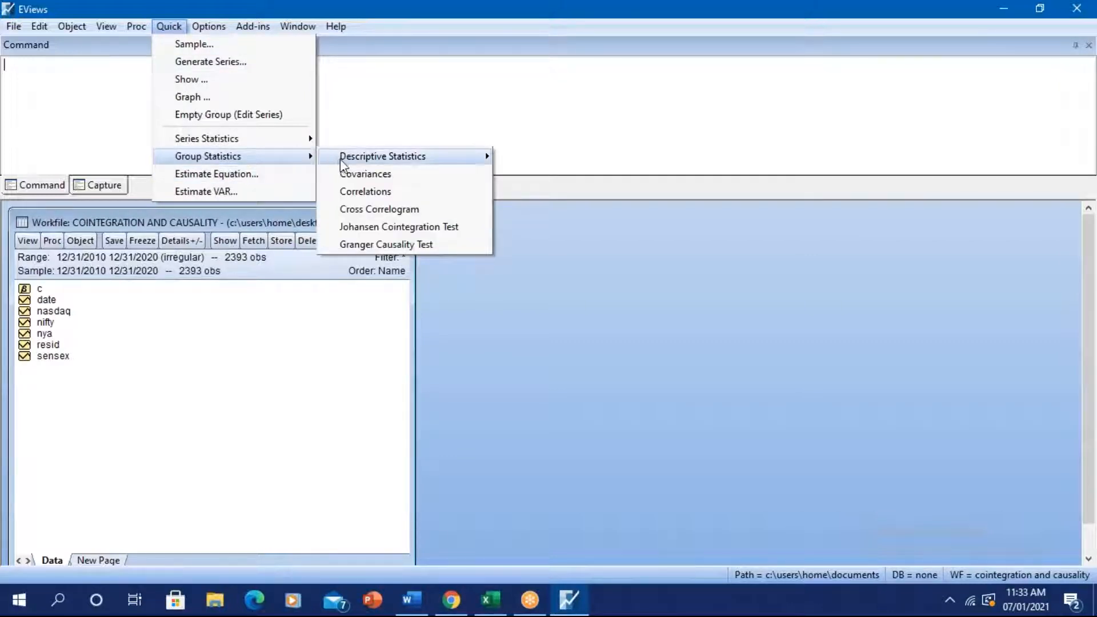
pyautogui.moveTo(360, 163)
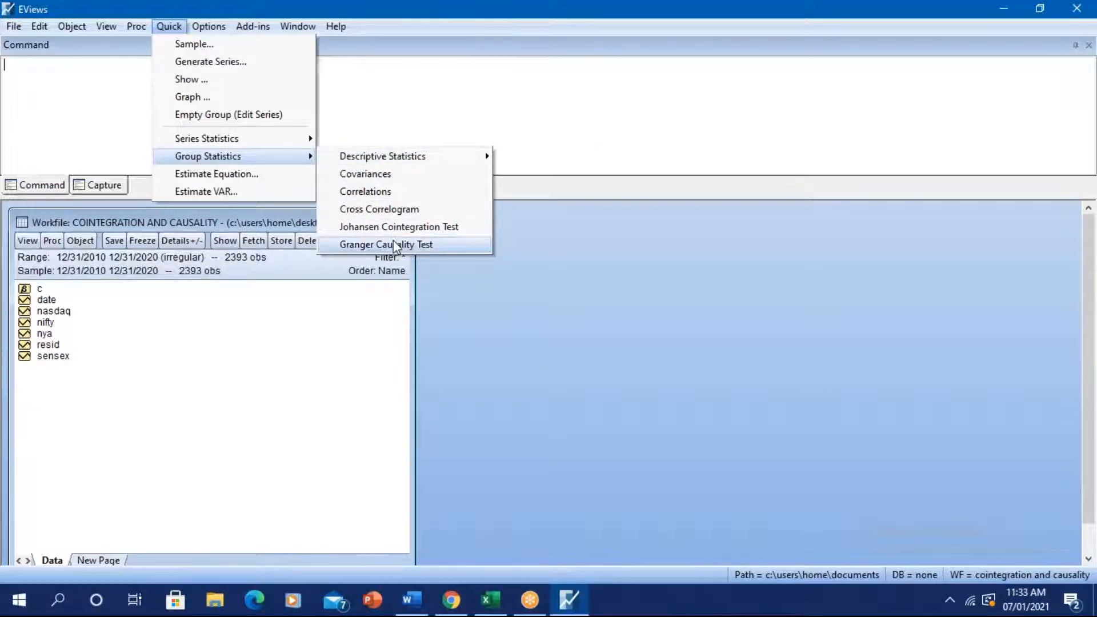
pyautogui.click(393, 244)
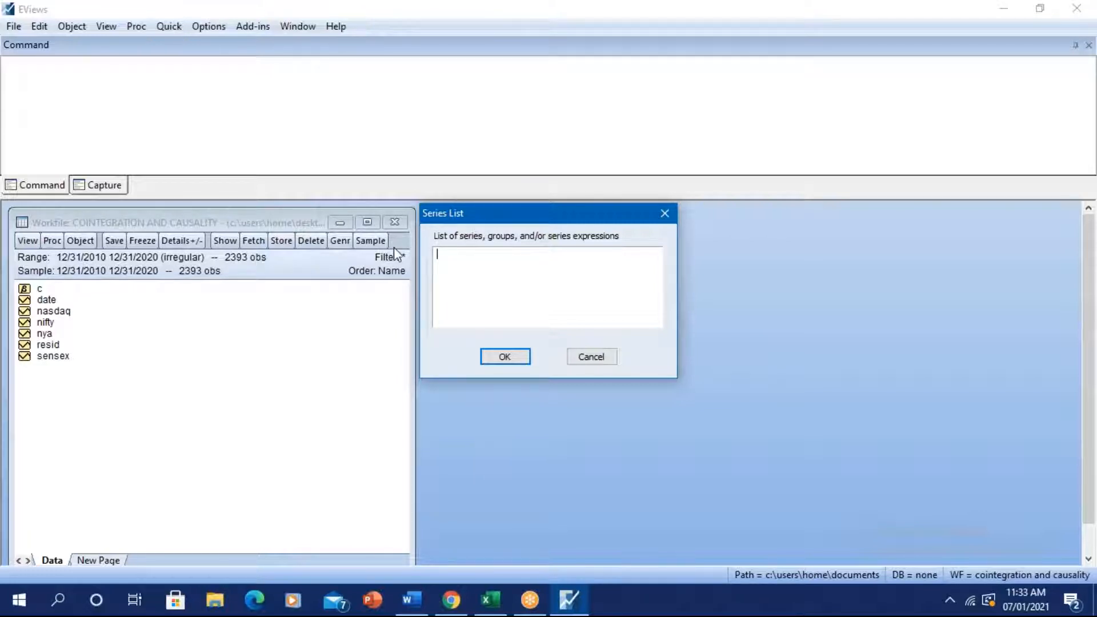
pyautogui.click(664, 213)
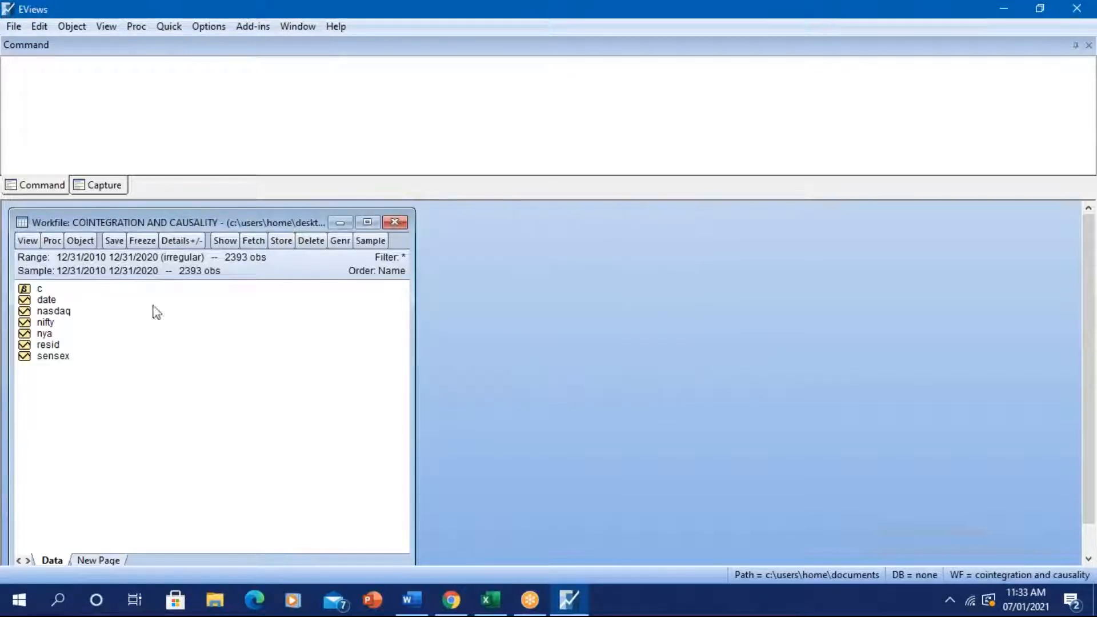
# Run a pairwise Granger causality test on the sensex, nya, nifty and nasdaq series with 2 lags.
pyautogui.click(60, 359)
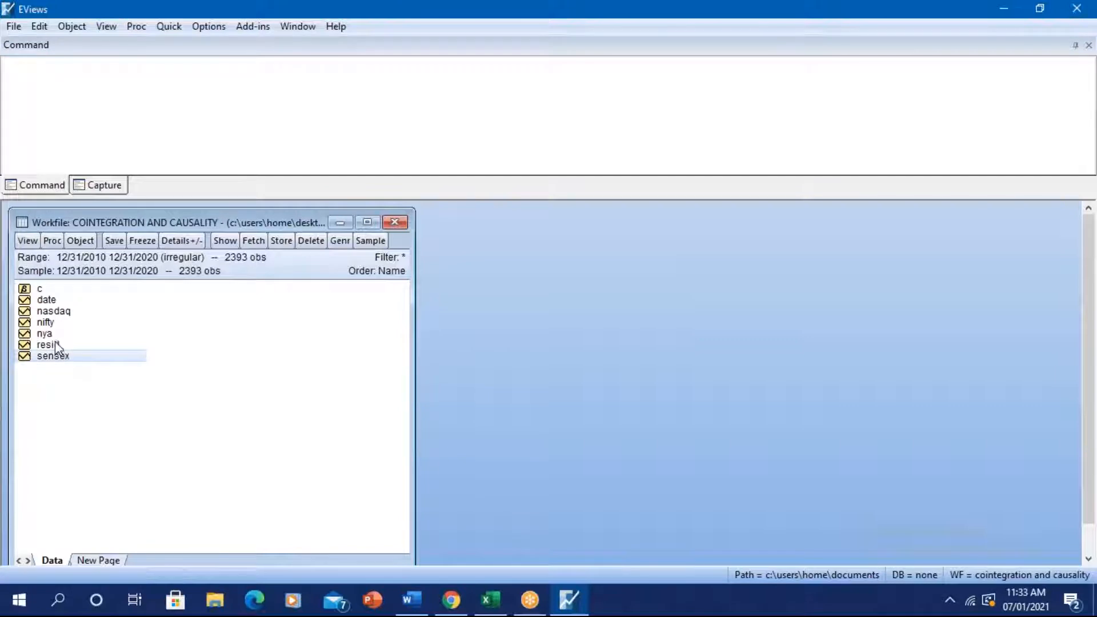
pyautogui.keyDown('ctrl'); pyautogui.click(47, 337); pyautogui.keyUp('ctrl')
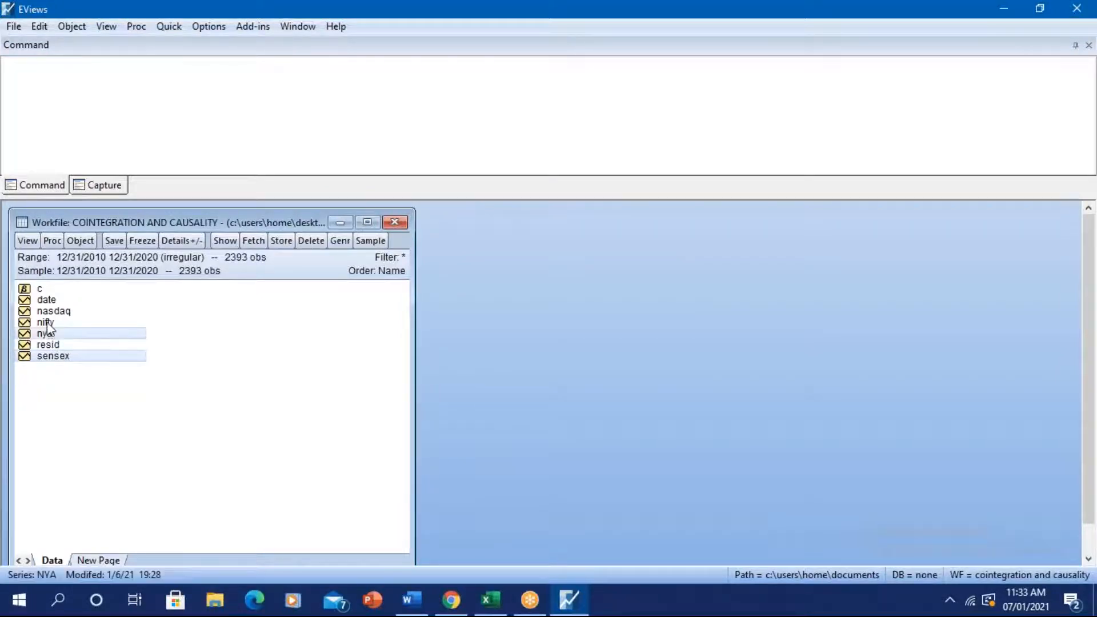
pyautogui.keyDown('ctrl'); pyautogui.click(51, 323); pyautogui.keyUp('ctrl')
pyautogui.keyDown('ctrl'); pyautogui.click(62, 314); pyautogui.keyUp('ctrl')
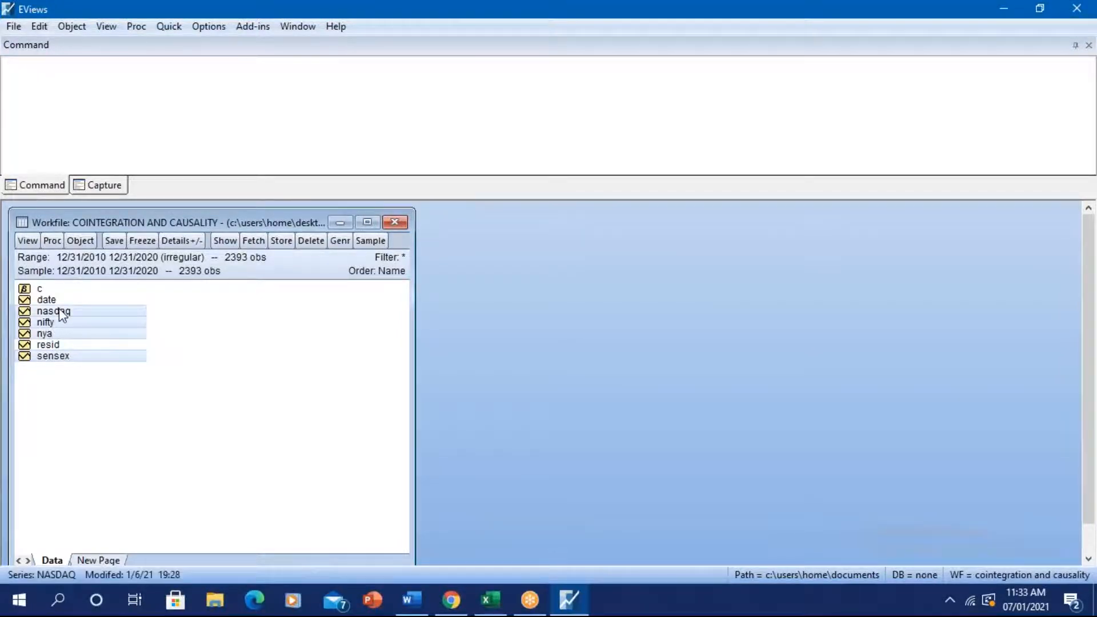
pyautogui.click(169, 27)
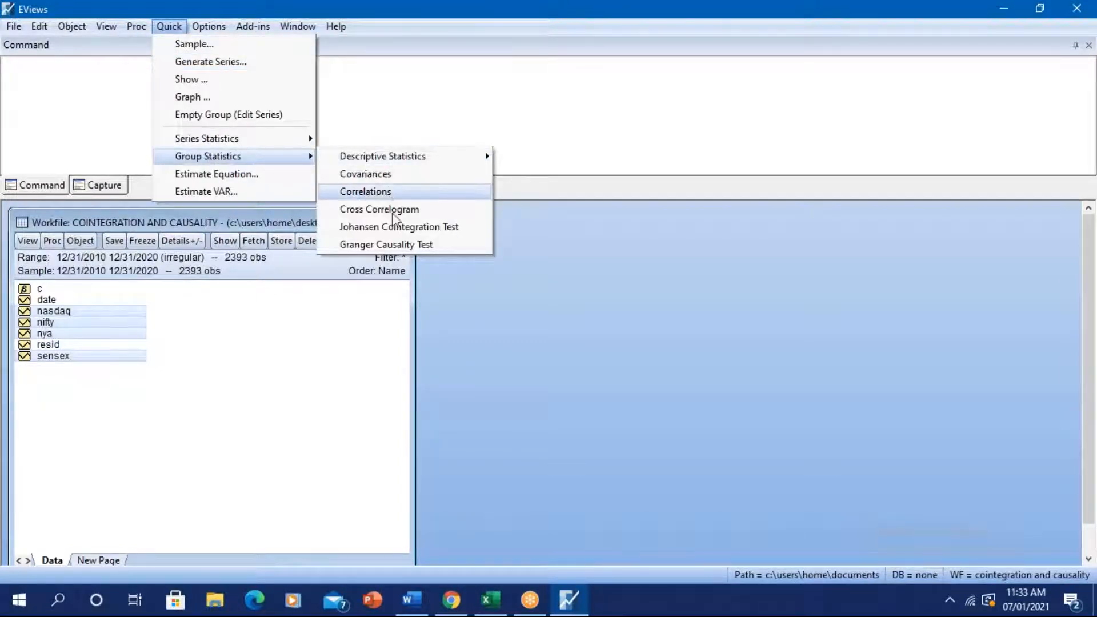
pyautogui.click(388, 245)
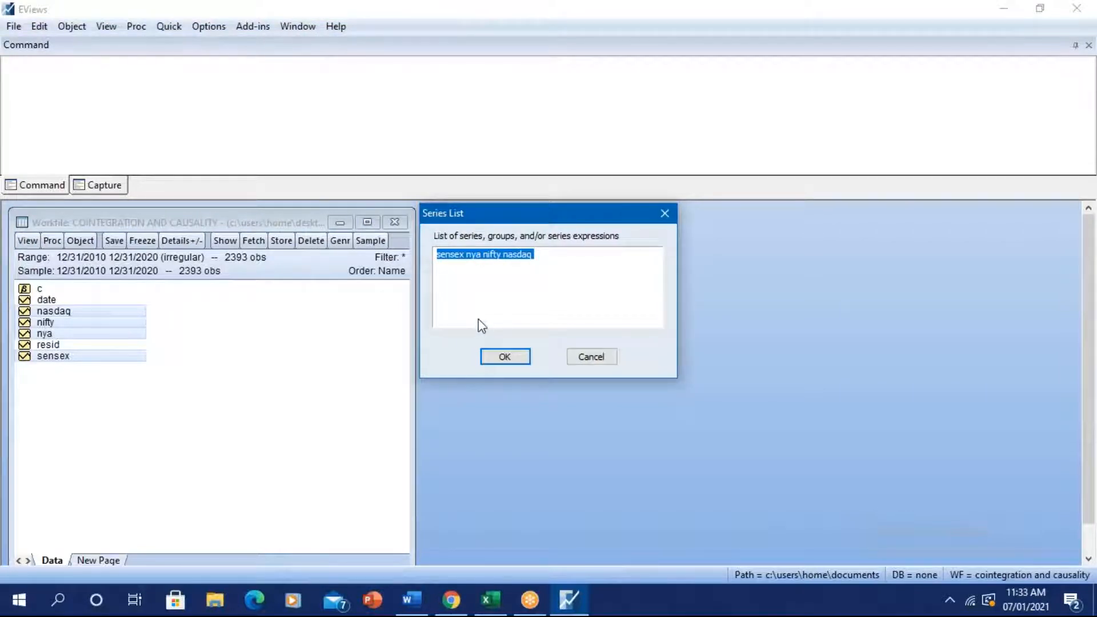
pyautogui.click(505, 357)
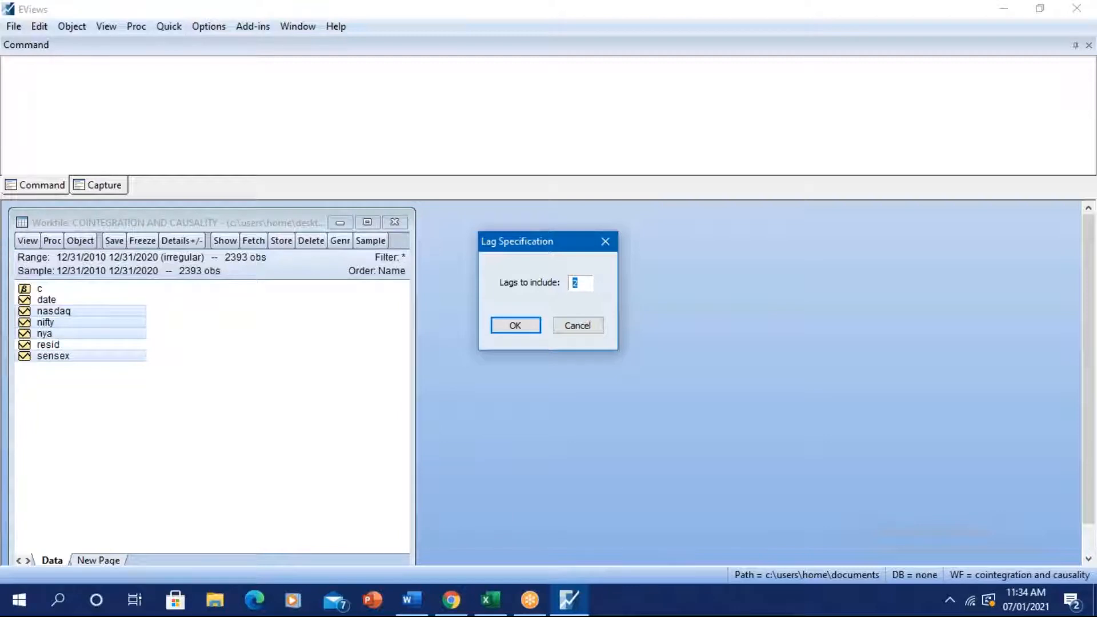
pyautogui.click(527, 323)
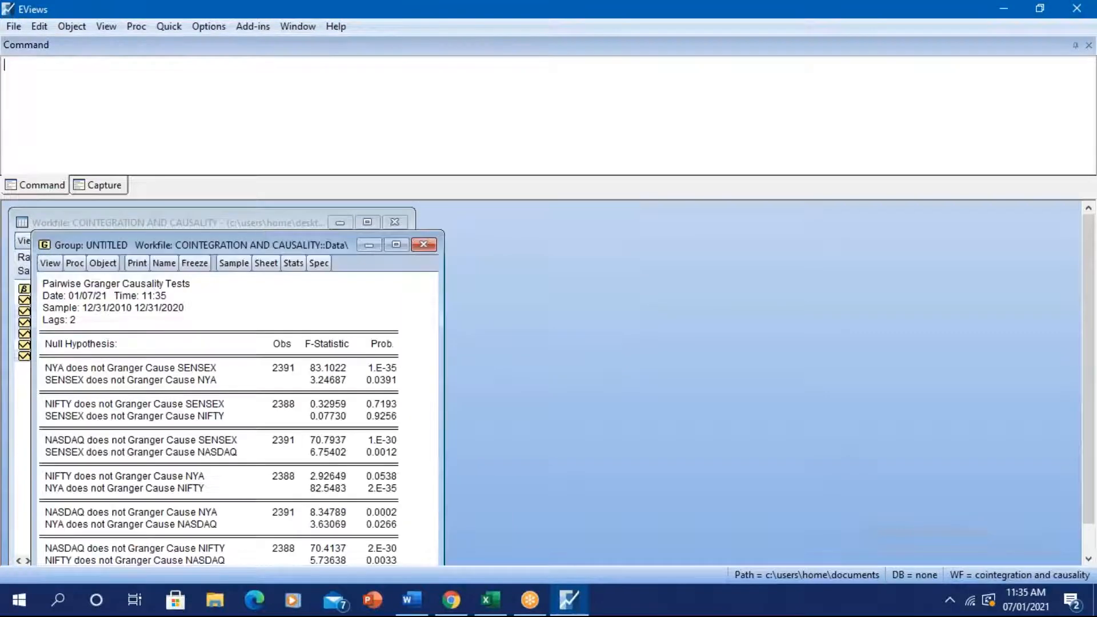
# Maximize the Granger causality results to review the probabilities, and close them by deleting the untitled group.
pyautogui.click(396, 244)
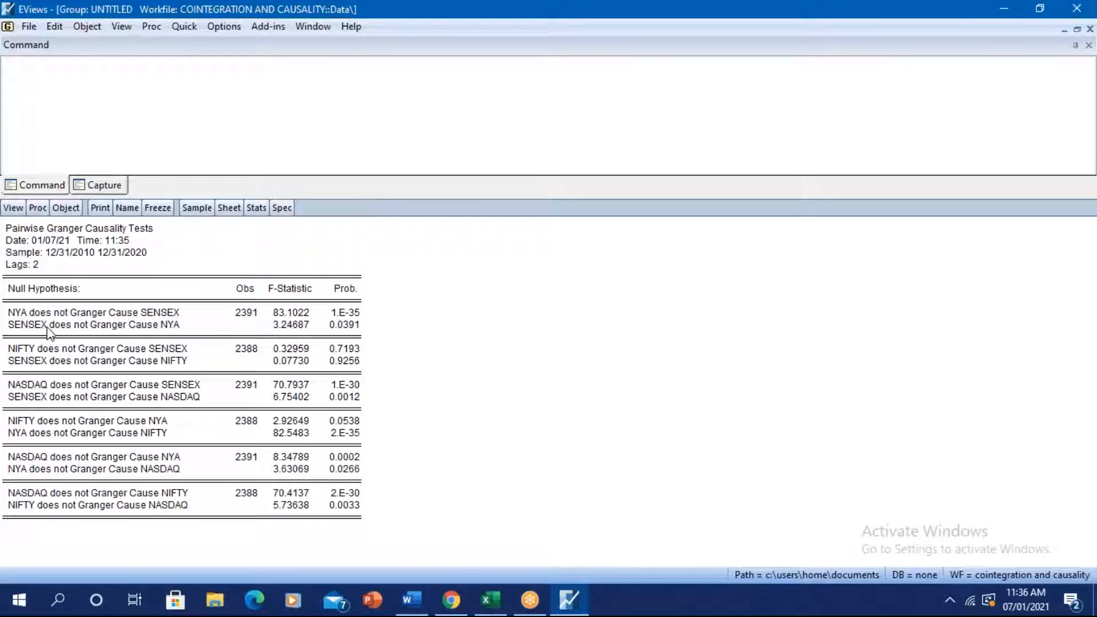
pyautogui.click(470, 286)
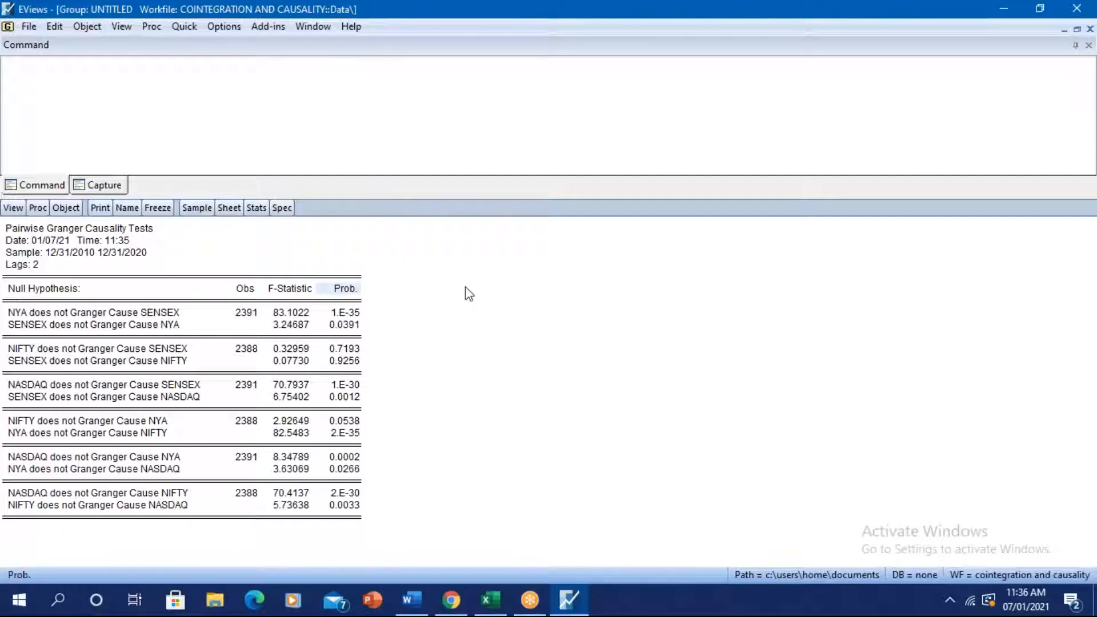
pyautogui.click(1039, 43)
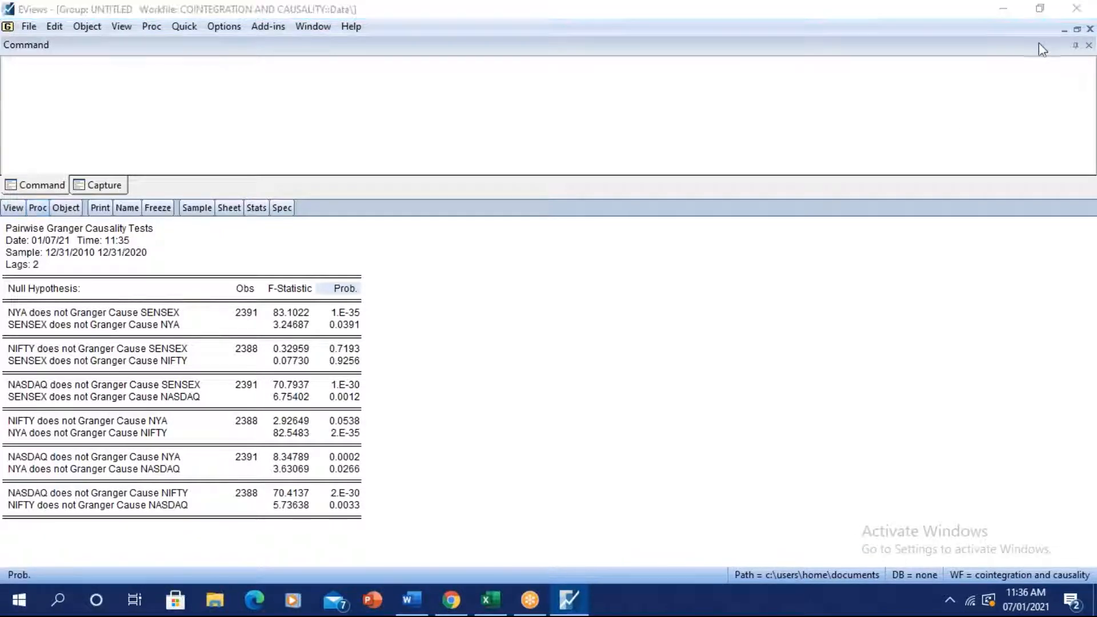
pyautogui.click(1090, 29)
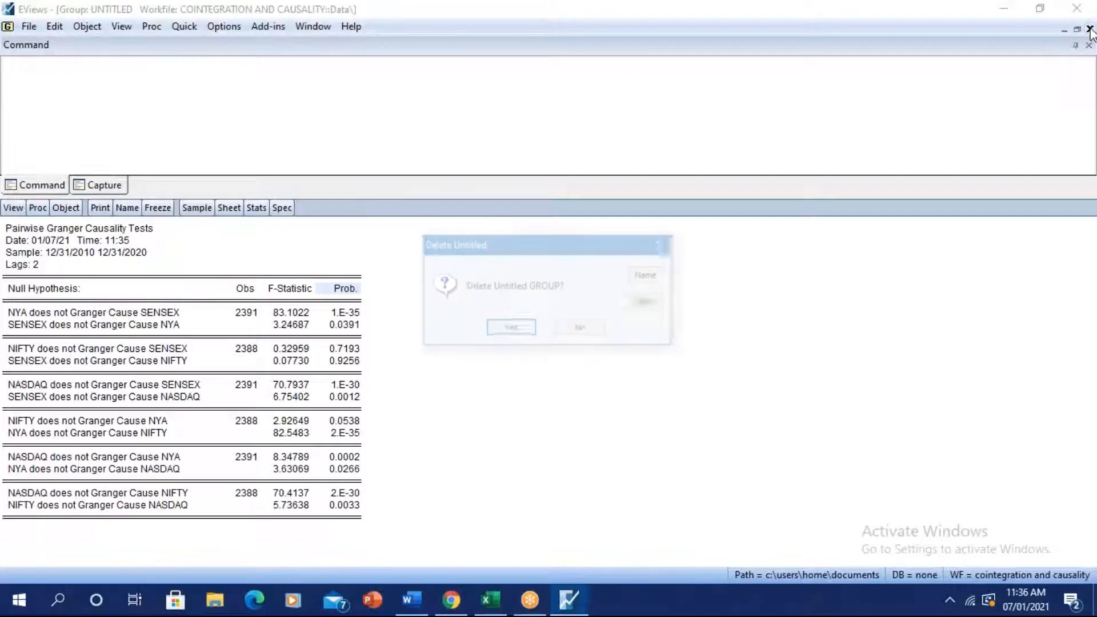
pyautogui.click(514, 329)
# Run a Granger causality test on only sensex and nasdaq with 2 lags, and close the results by deleting the untitled group.
pyautogui.click(90, 348)
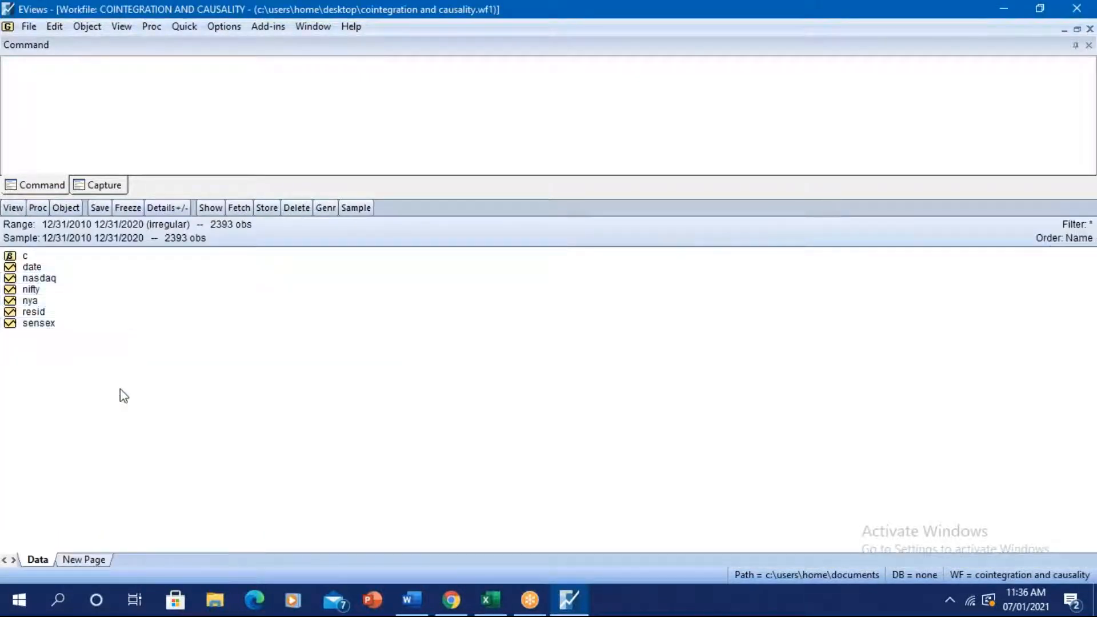
pyautogui.click(53, 329)
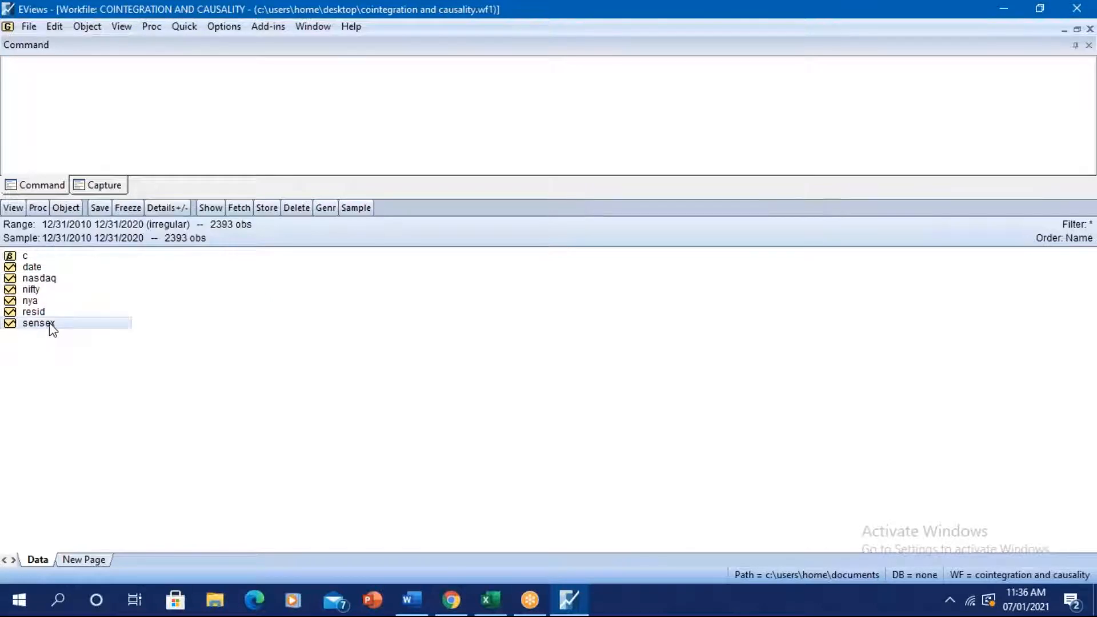
pyautogui.keyDown('ctrl'); pyautogui.click(50, 282); pyautogui.keyUp('ctrl')
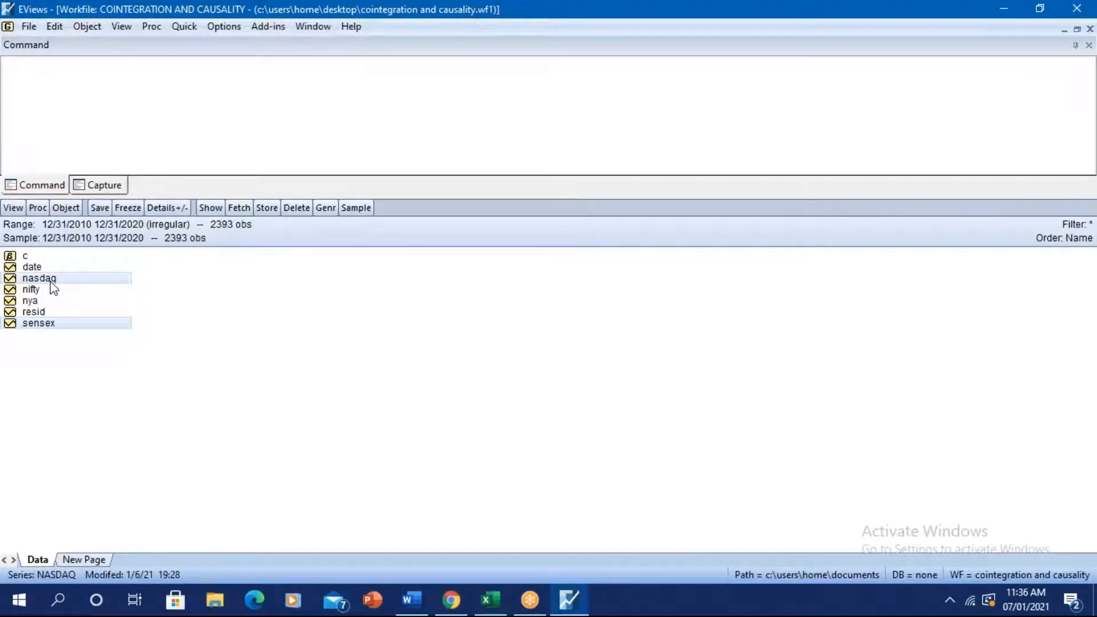
pyautogui.click(194, 29)
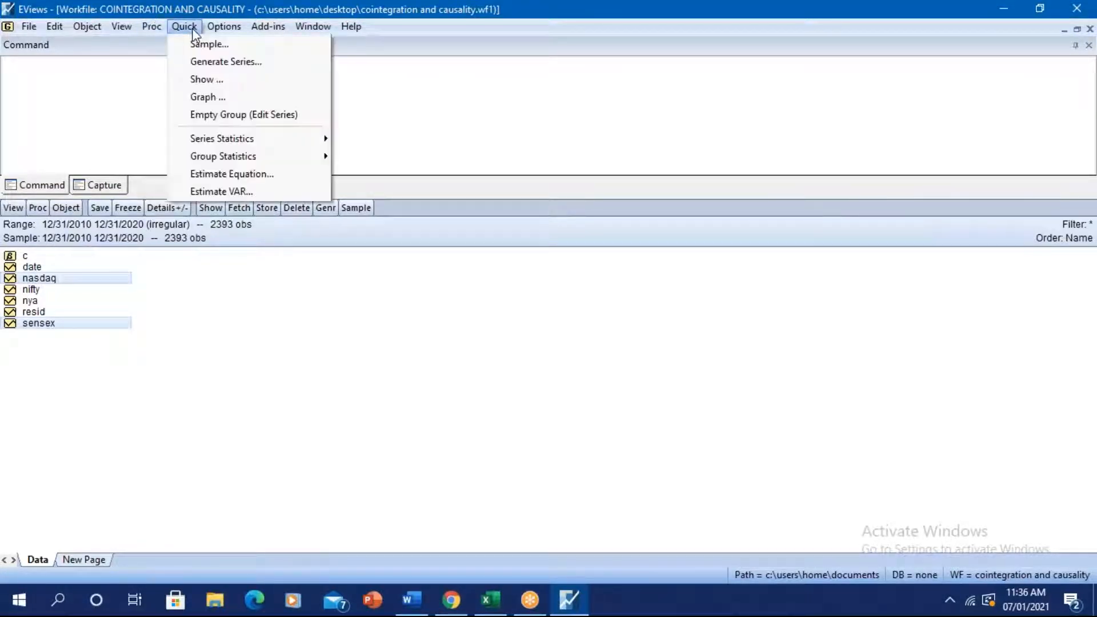
pyautogui.moveTo(238, 155)
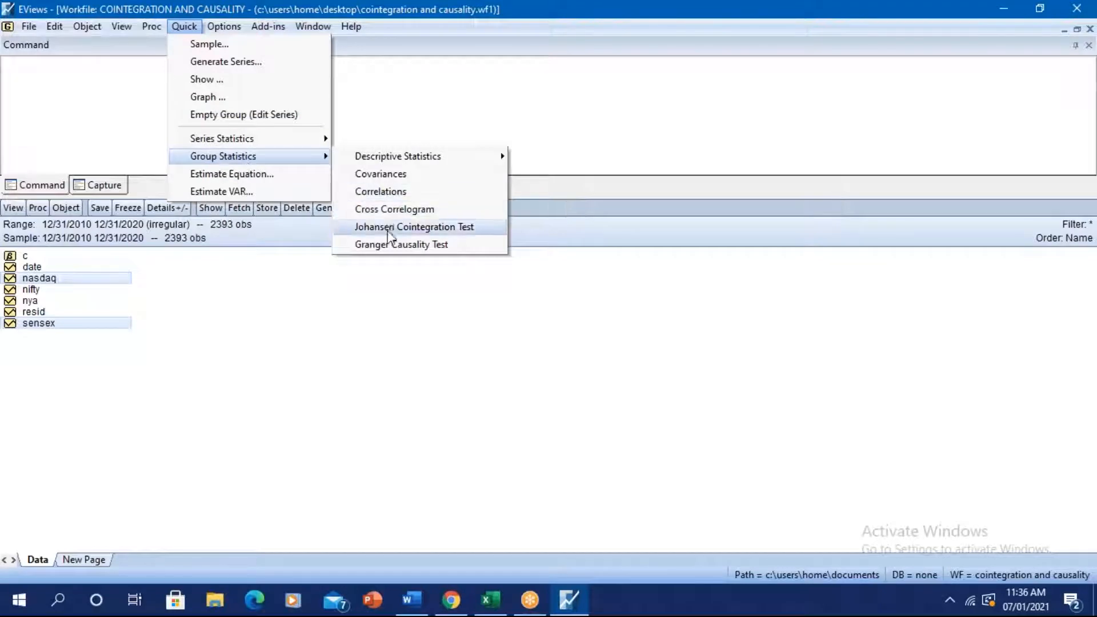
pyautogui.click(392, 245)
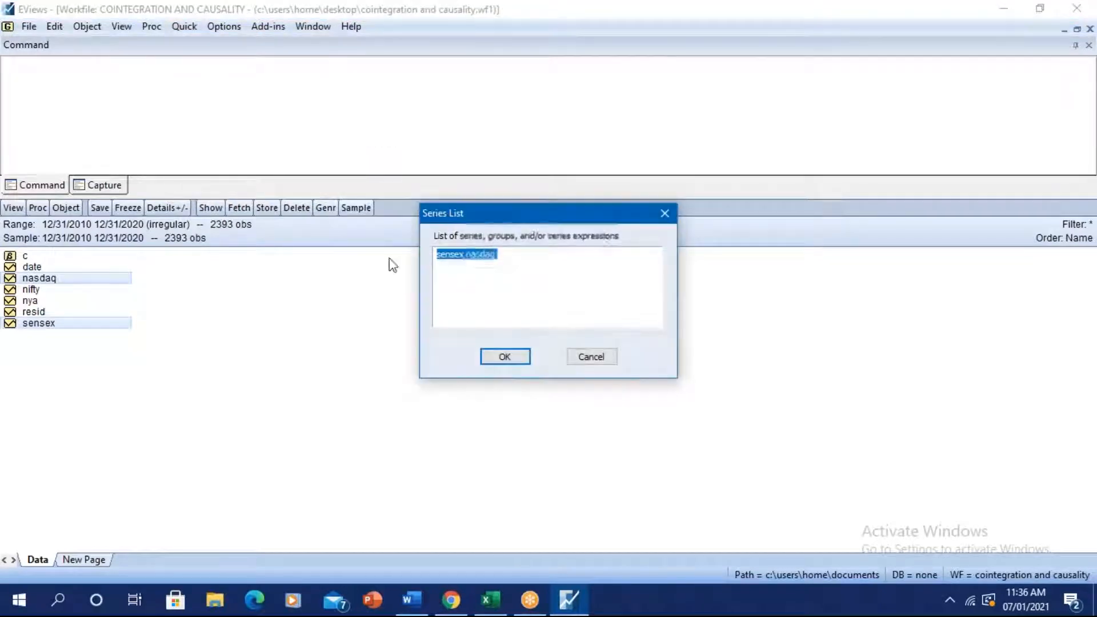
pyautogui.click(515, 358)
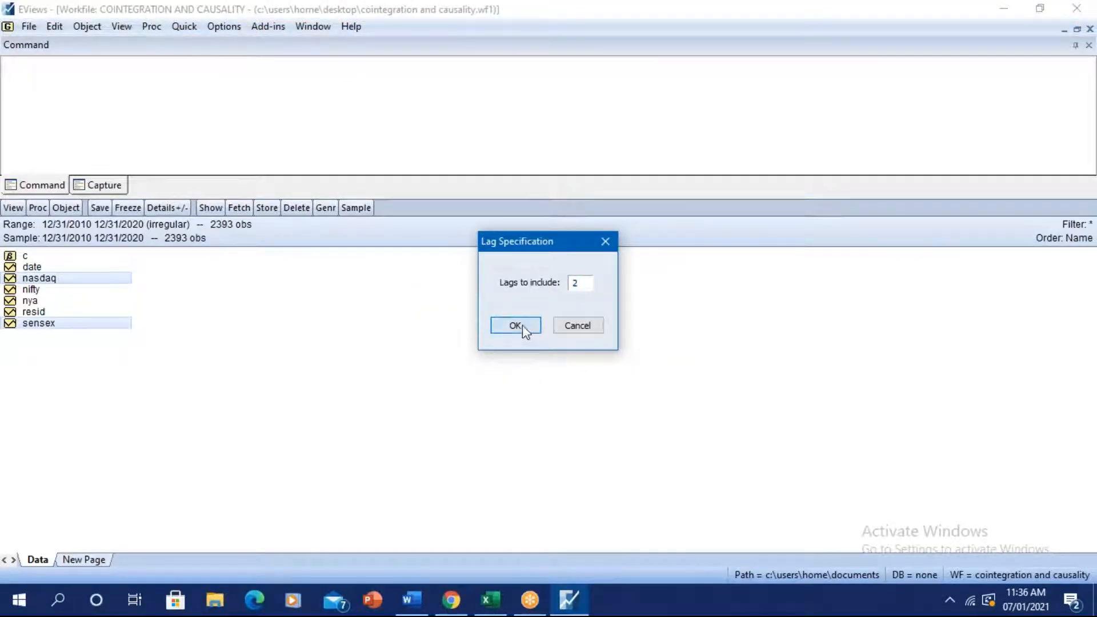
pyautogui.click(523, 327)
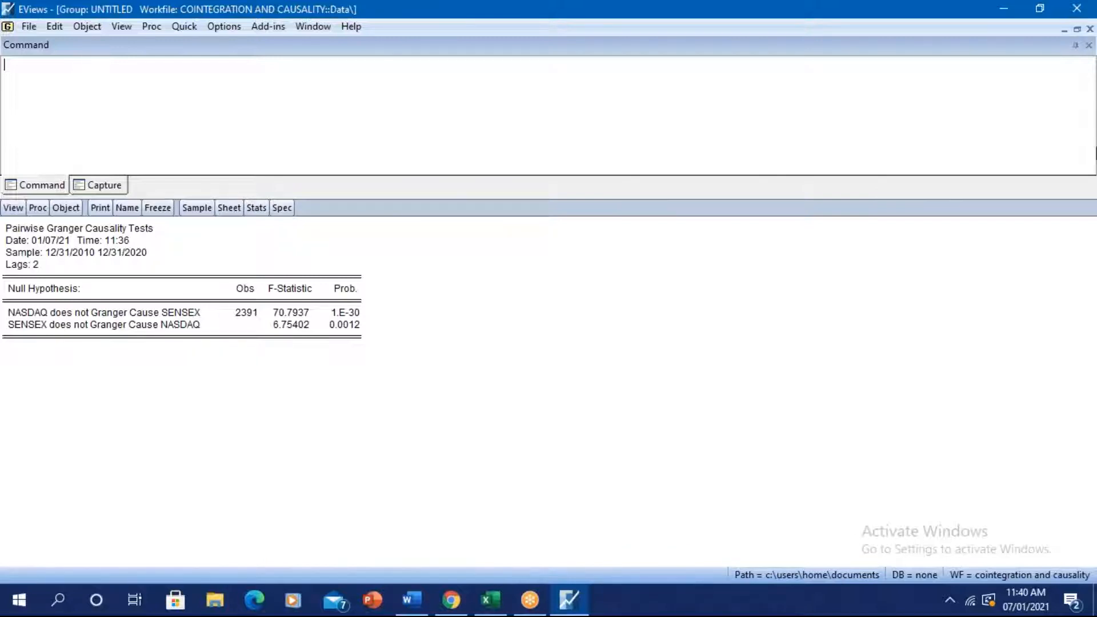
pyautogui.click(1091, 29)
pyautogui.click(512, 329)
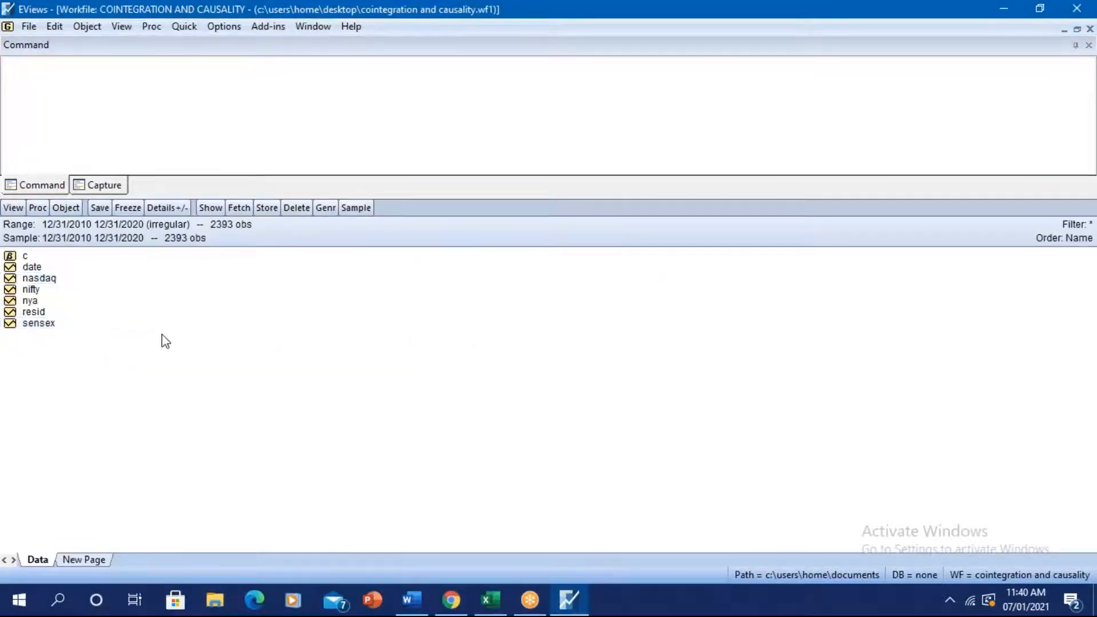
# Rerun the Granger causality test on all four index series, sensex, nya, nifty and nasdaq, with 2 lags.
pyautogui.click(49, 326)
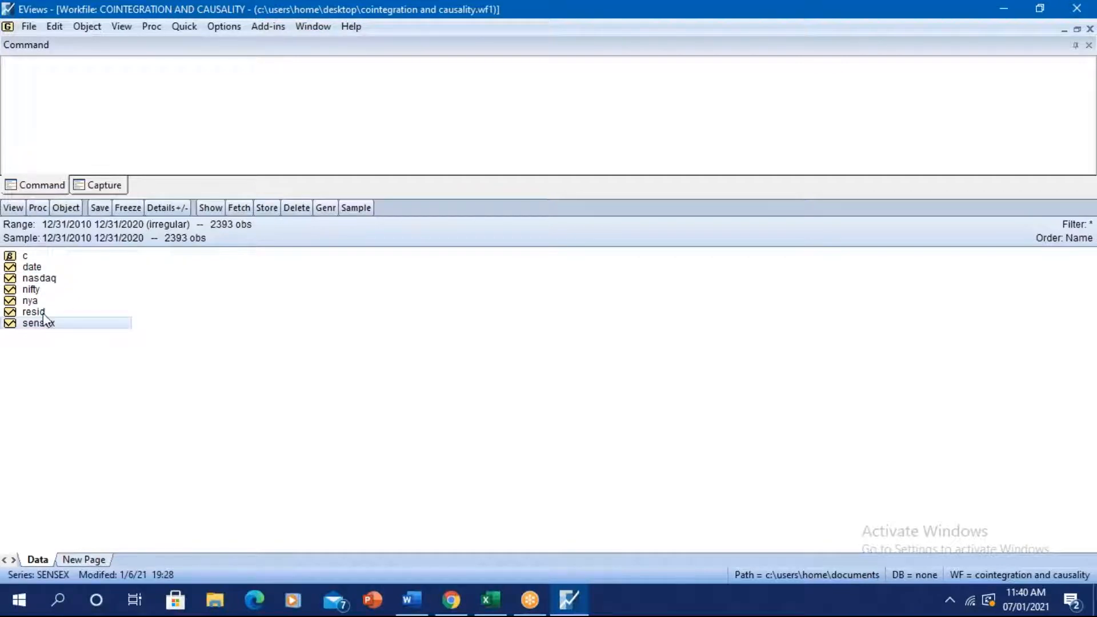
pyautogui.keyDown('ctrl'); pyautogui.click(35, 301); pyautogui.keyUp('ctrl')
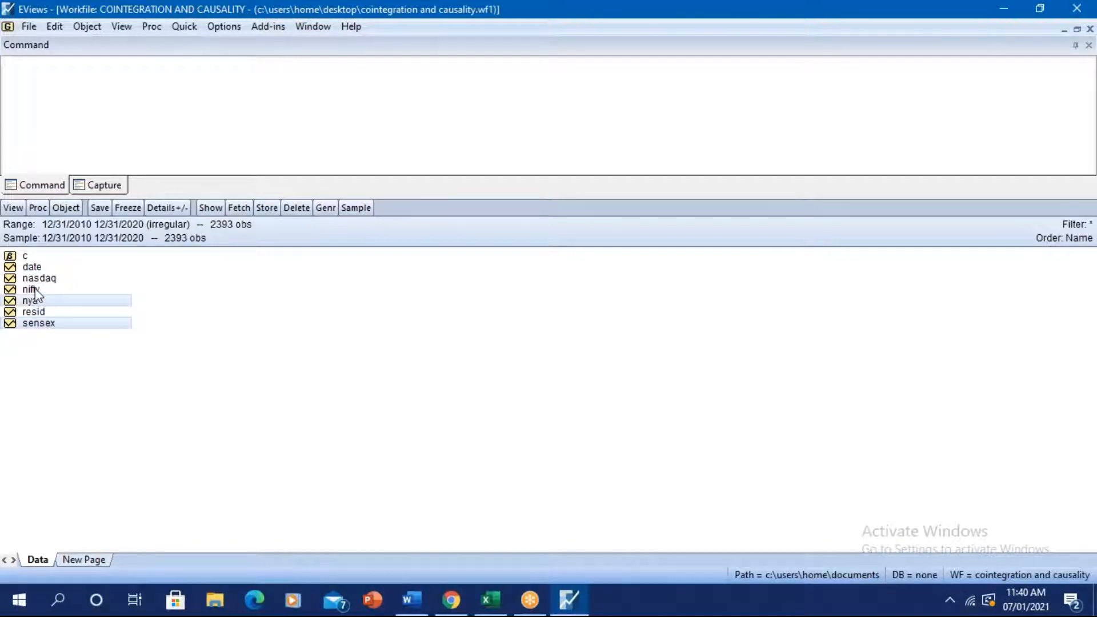
pyautogui.keyDown('ctrl'); pyautogui.click(36, 290); pyautogui.keyUp('ctrl')
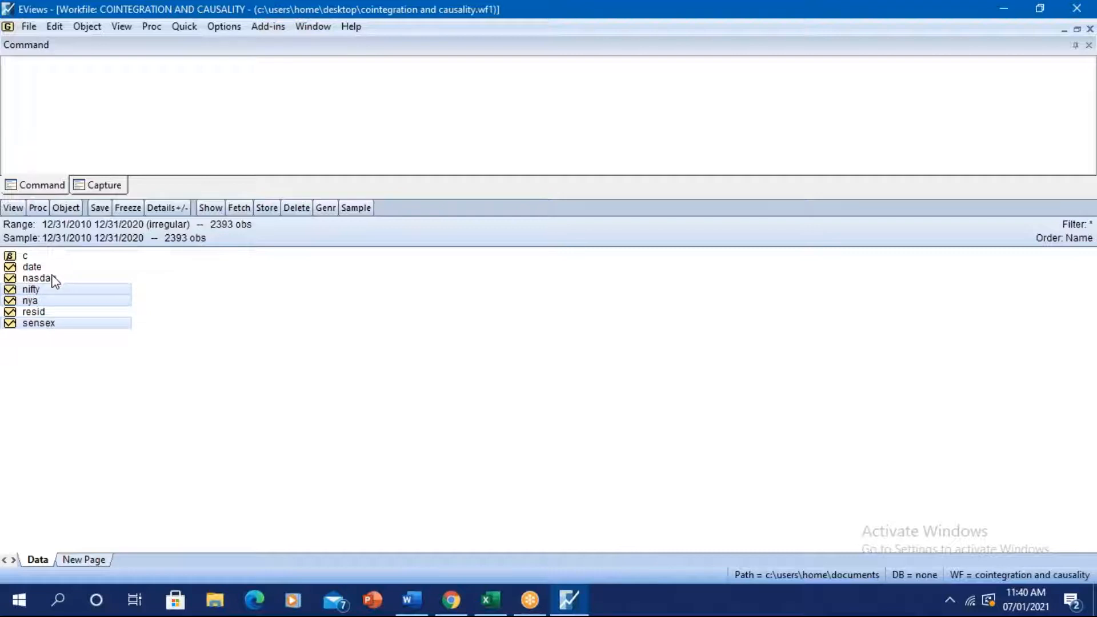
pyautogui.keyDown('ctrl'); pyautogui.click(52, 276); pyautogui.keyUp('ctrl')
pyautogui.click(185, 27)
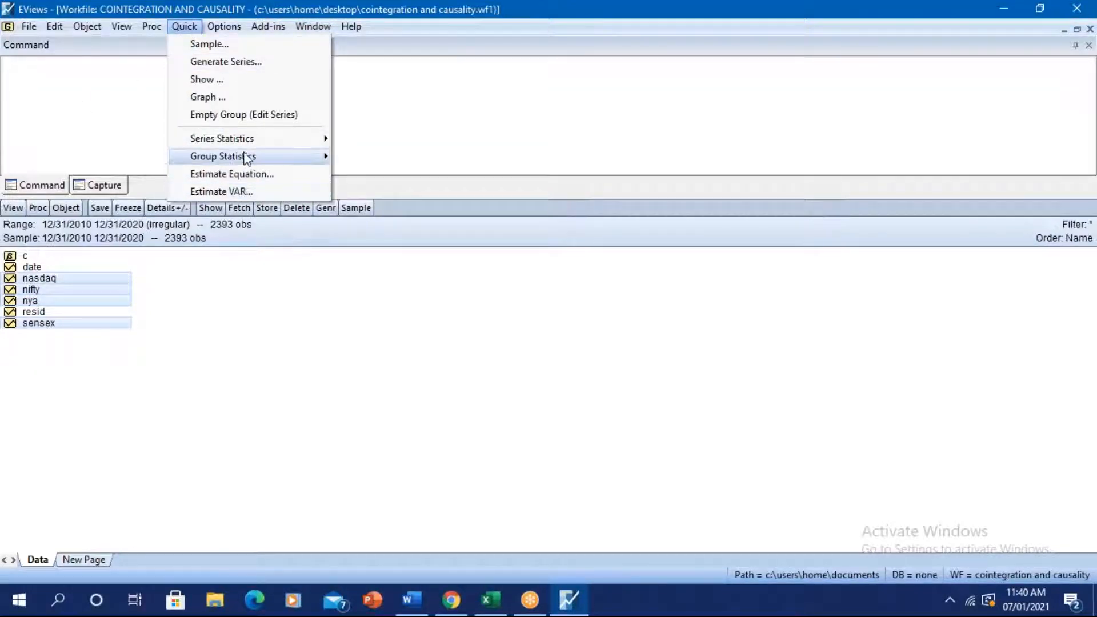
pyautogui.moveTo(251, 158)
pyautogui.click(411, 245)
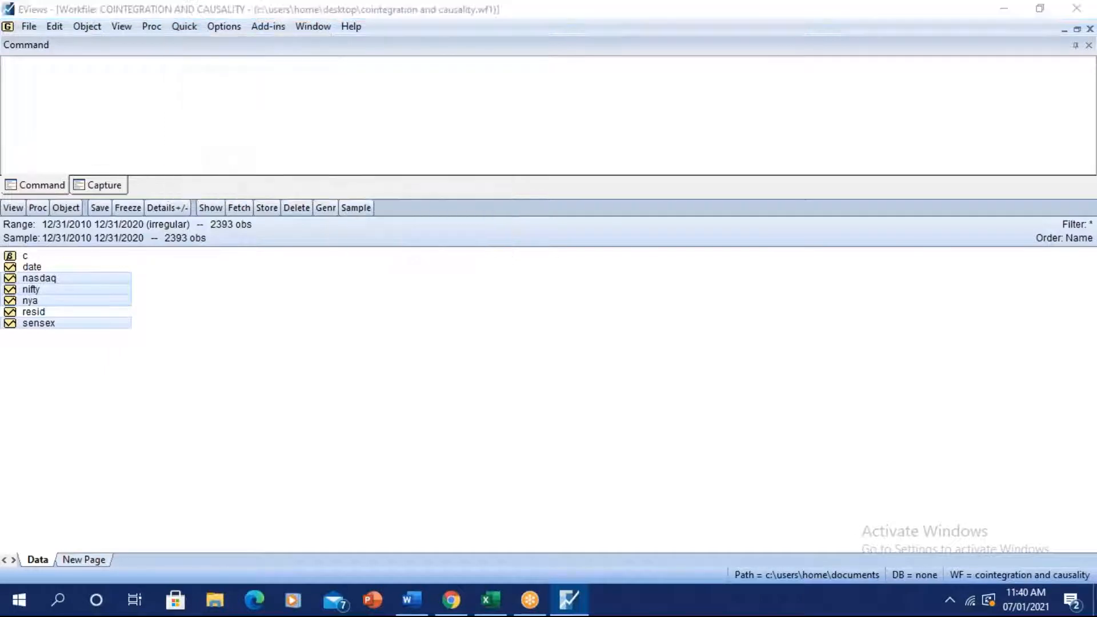
pyautogui.click(503, 356)
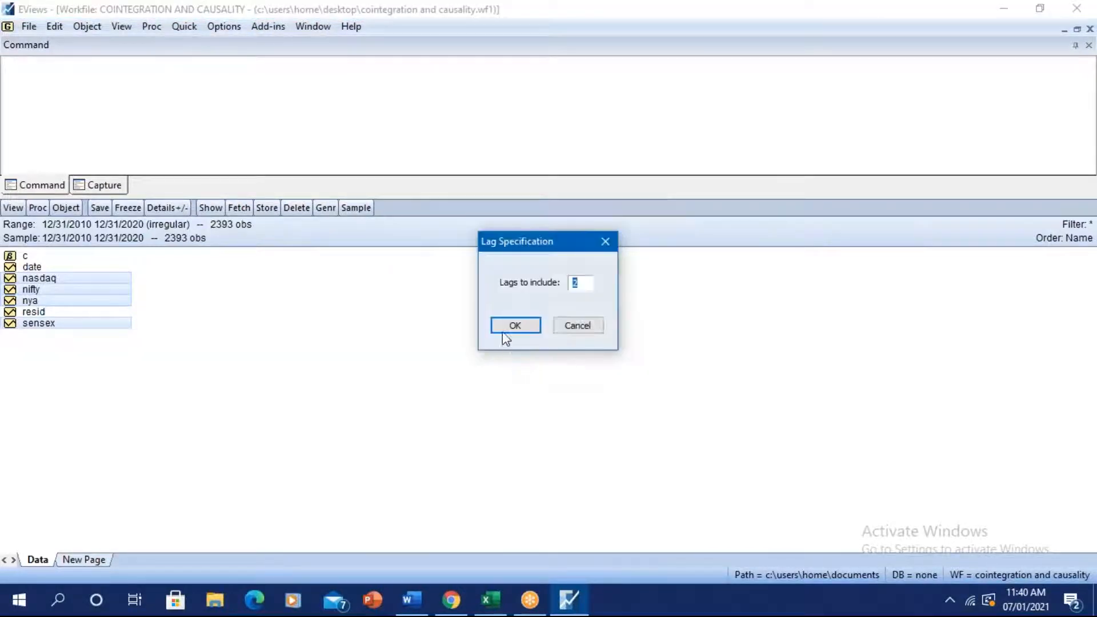
pyautogui.click(510, 324)
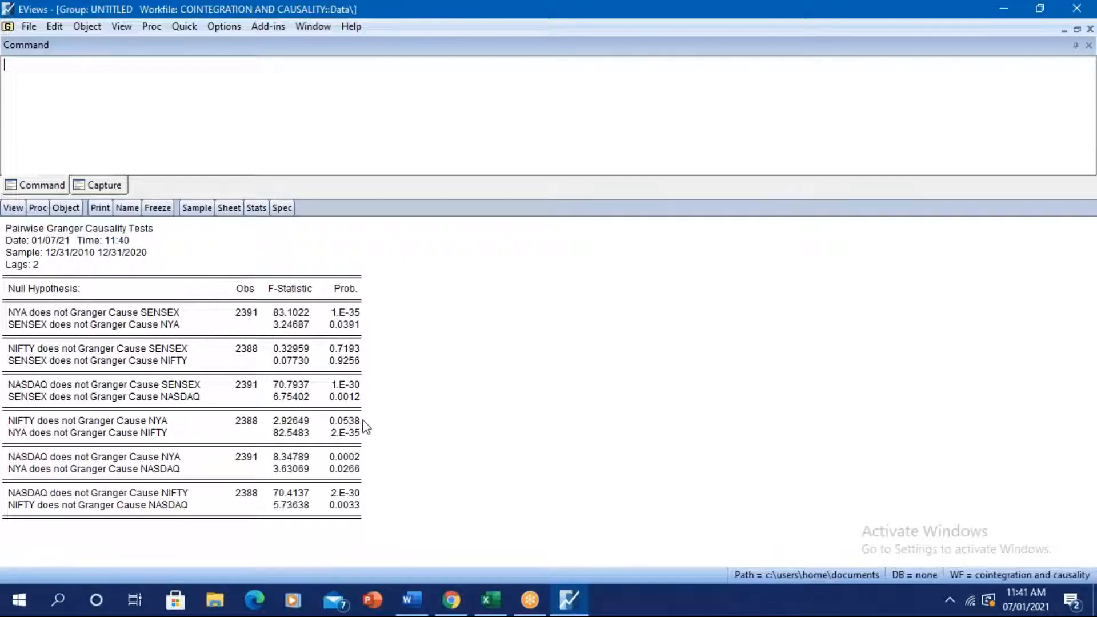
# Retest Granger causality on the open four-series group with 4 lags, and close the results by deleting the untitled group.
pyautogui.click(336, 426)
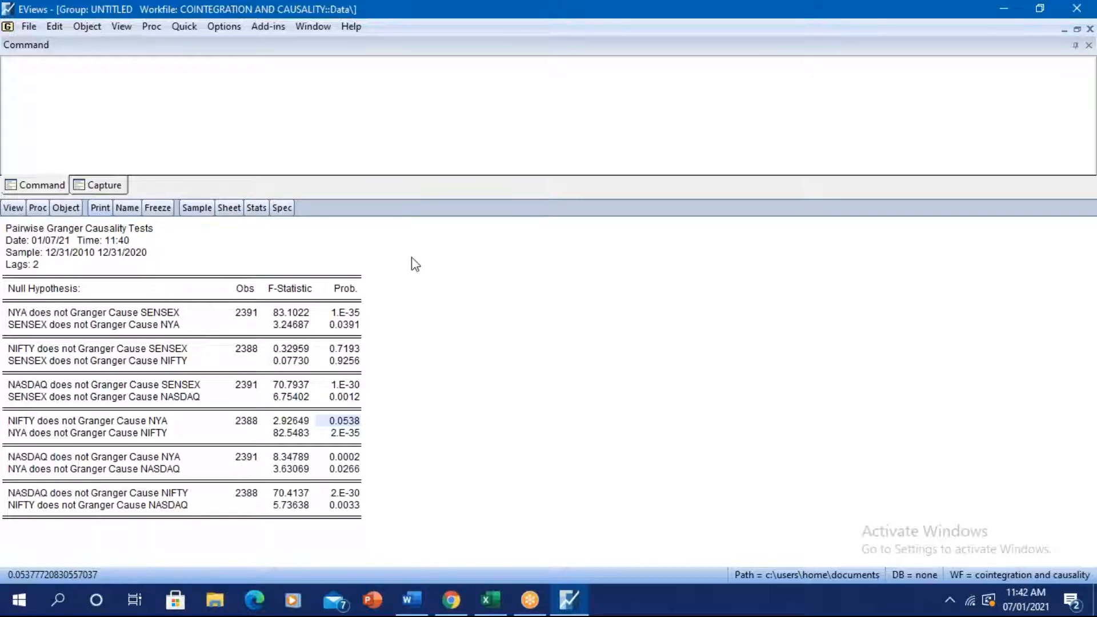
pyautogui.click(23, 211)
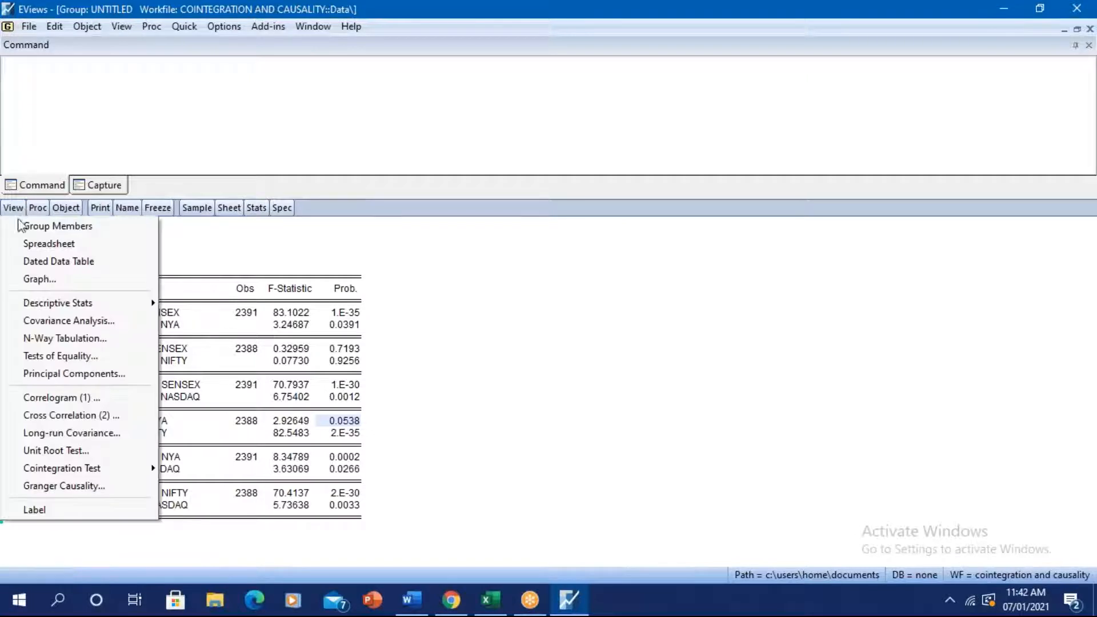
pyautogui.click(62, 487)
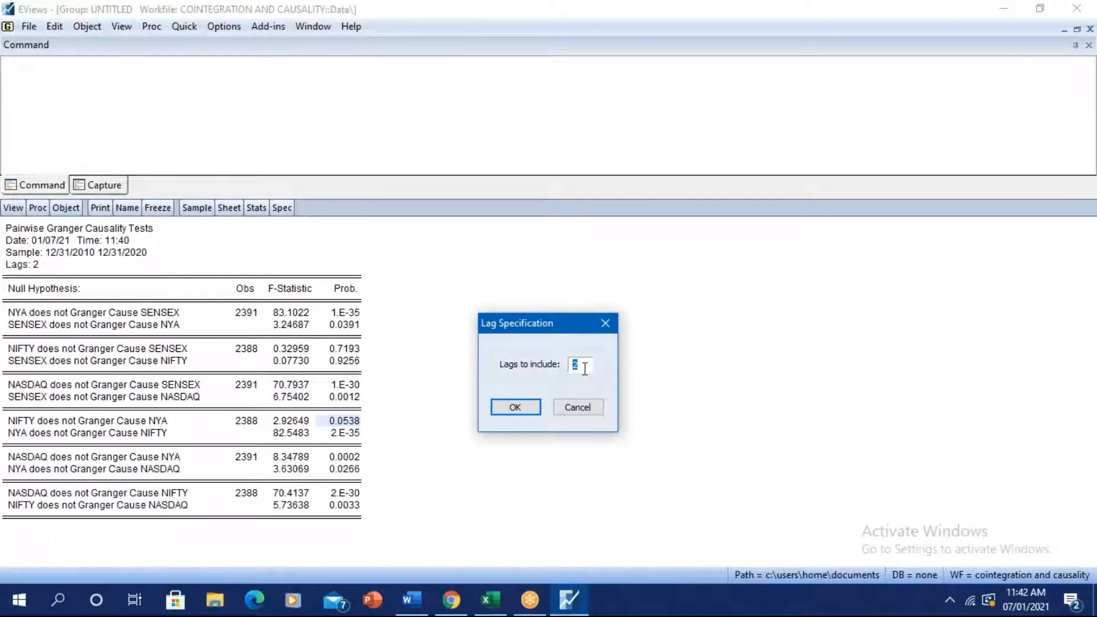
pyautogui.write('4')
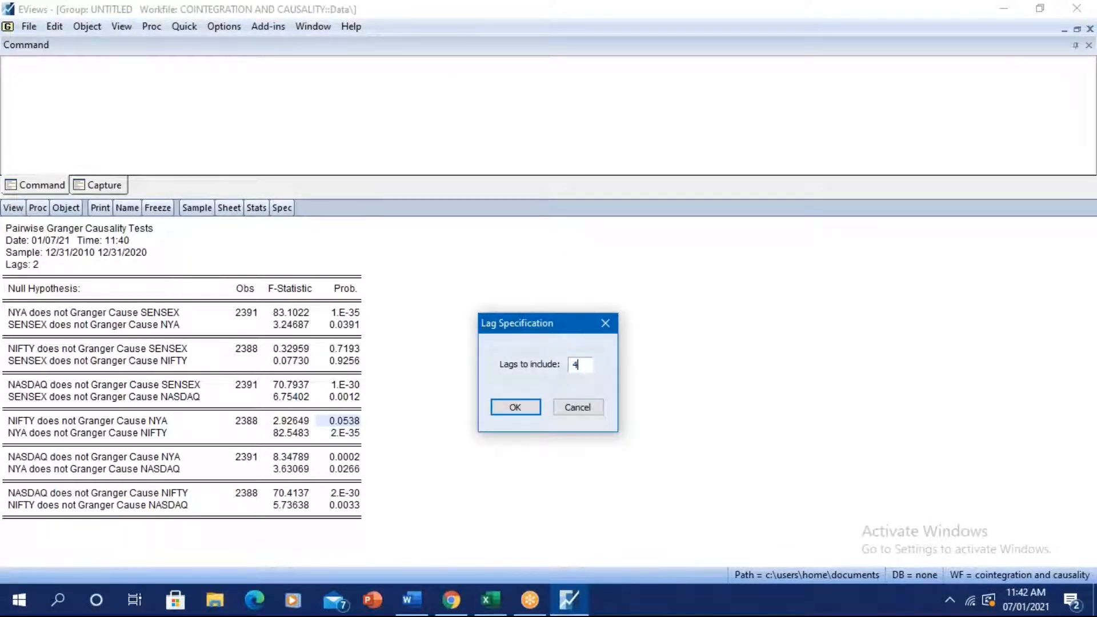
pyautogui.click(515, 407)
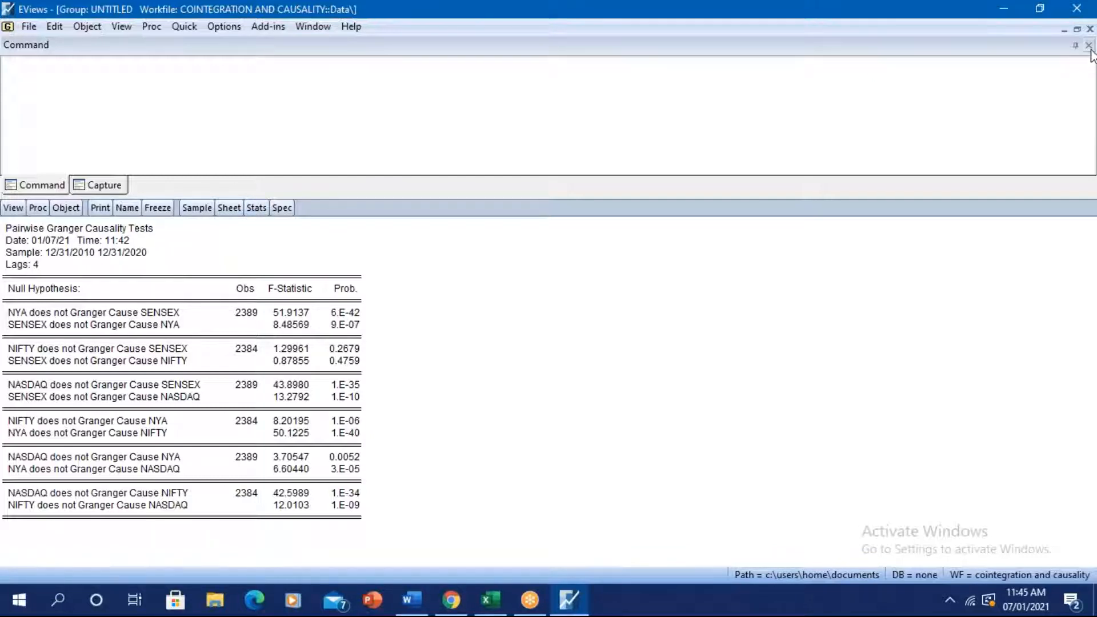
pyautogui.click(1090, 29)
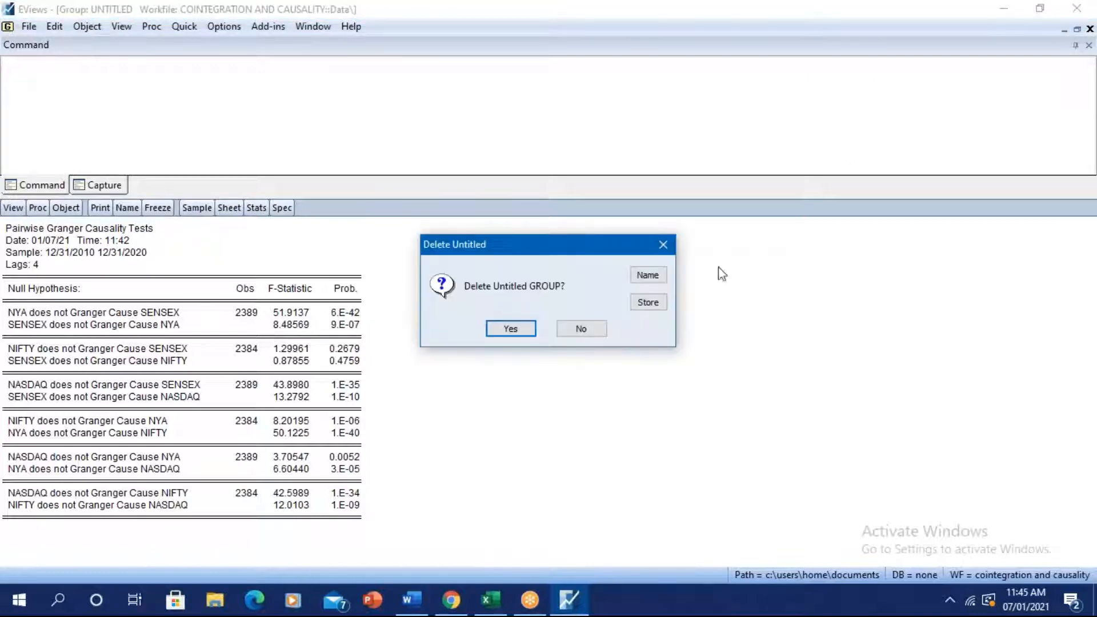
pyautogui.click(510, 329)
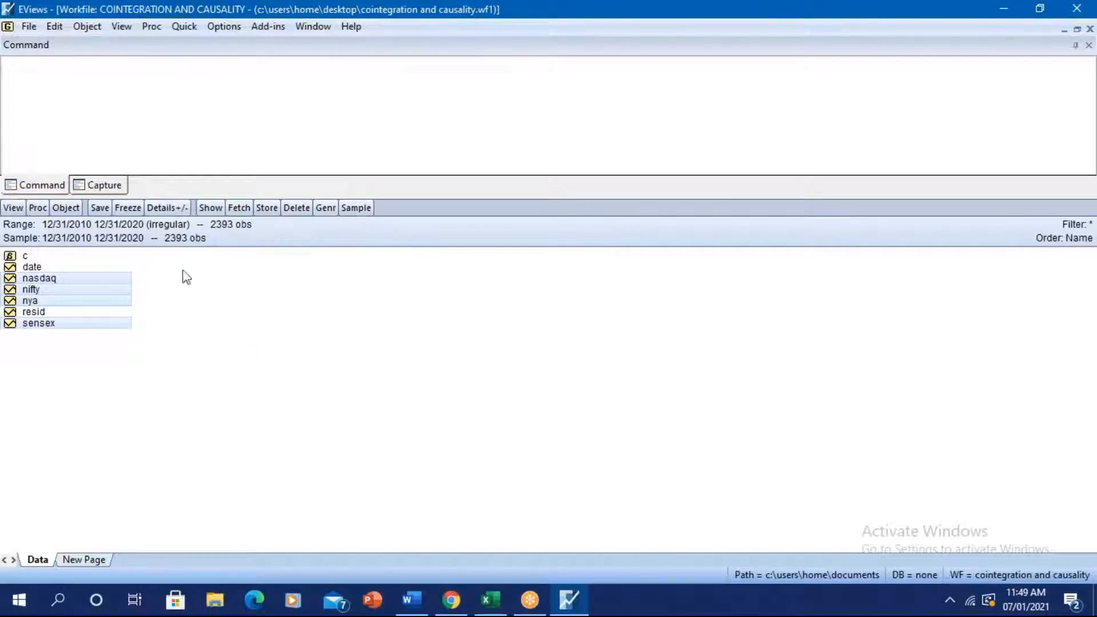
pyautogui.click(185, 28)
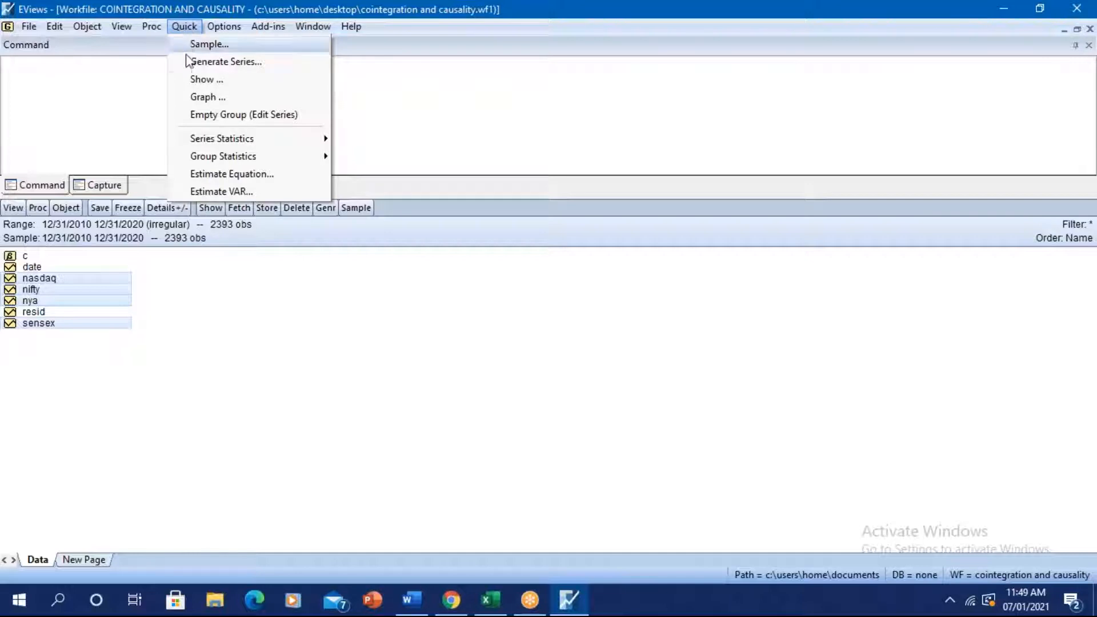
pyautogui.click(212, 193)
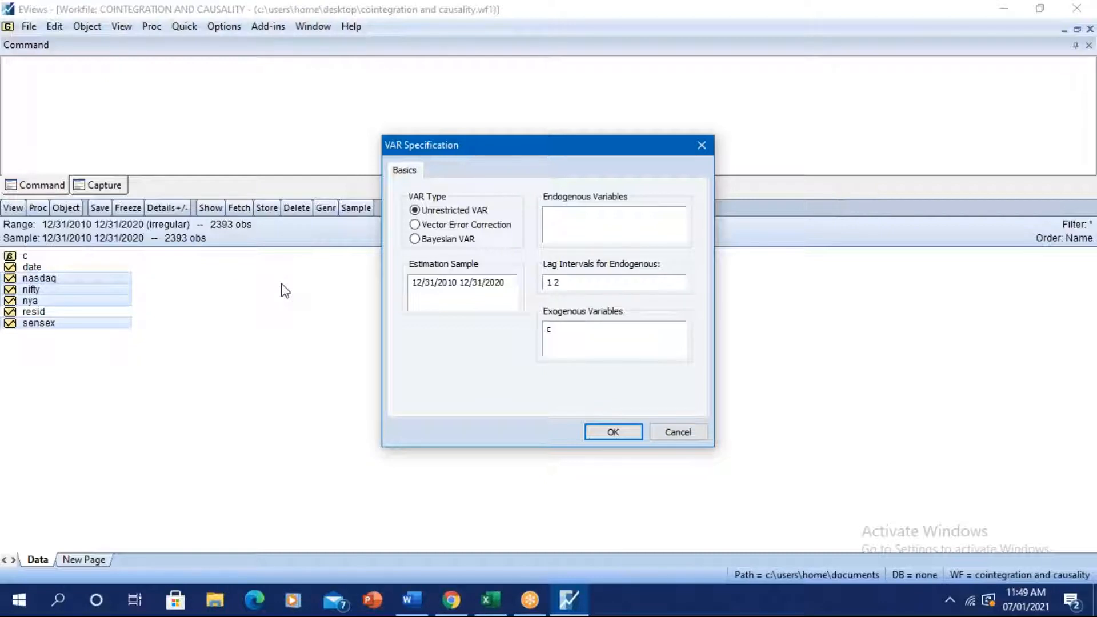
pyautogui.click(664, 431)
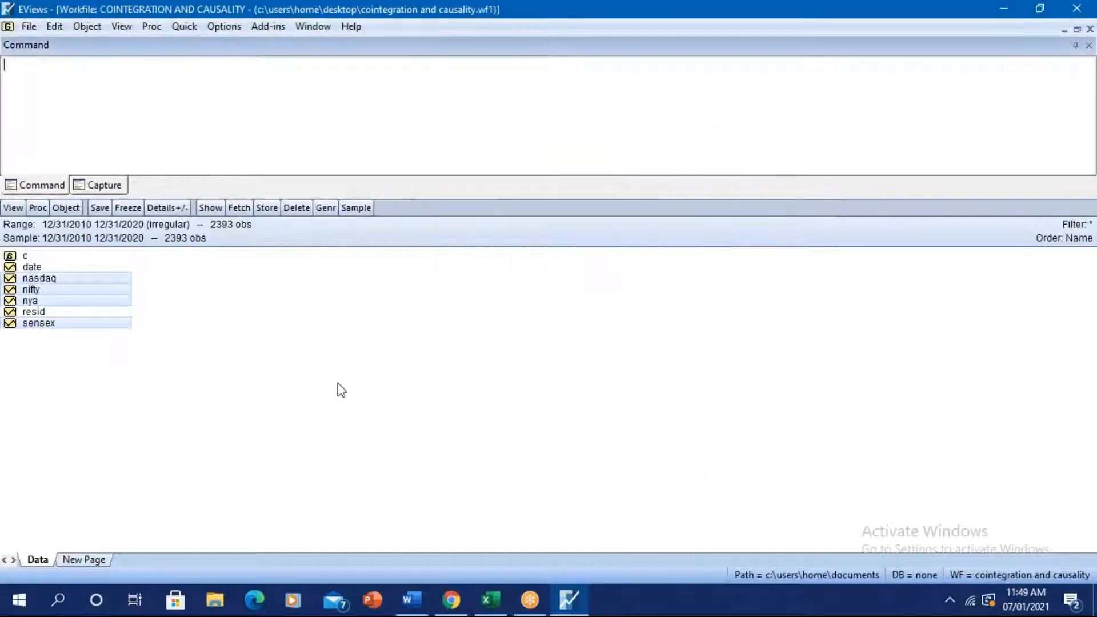
# Copy the selected index series and estimate an unrestricted VAR with sensex, nya, nifty and nasdaq as endogenous variables and lag intervals 1 2.
pyautogui.rightClick(59, 275)
pyautogui.click(101, 326)
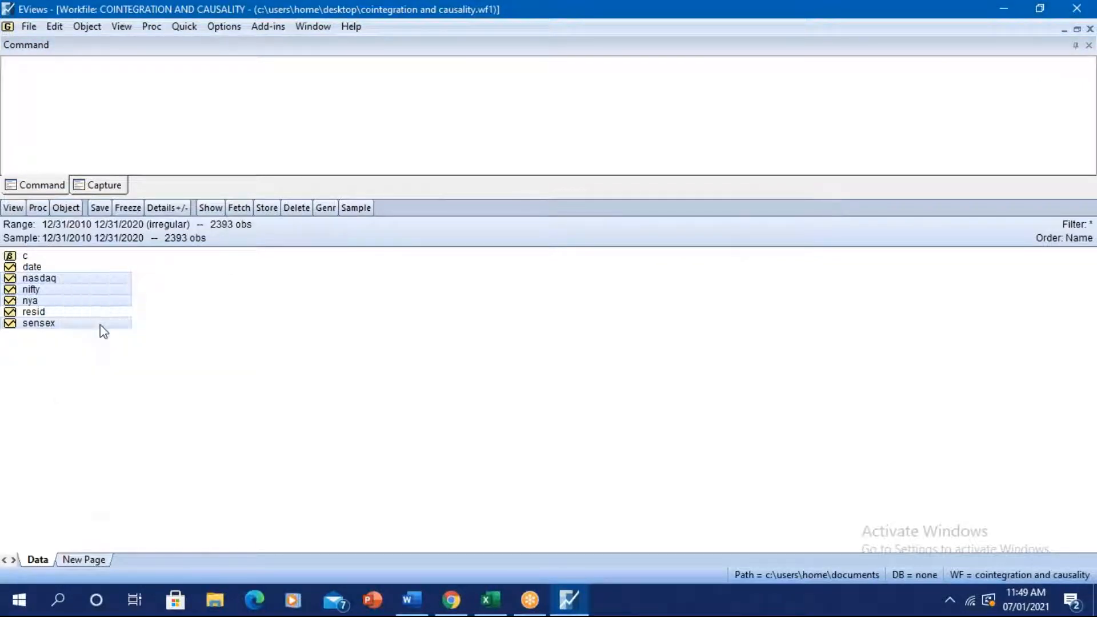
pyautogui.click(192, 32)
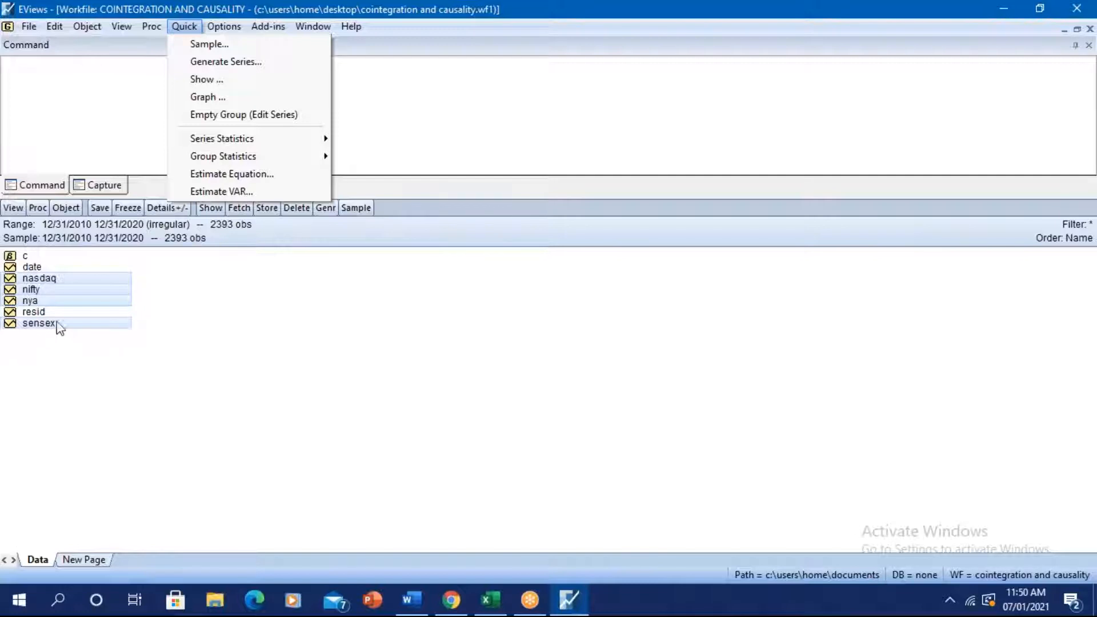
pyautogui.click(245, 191)
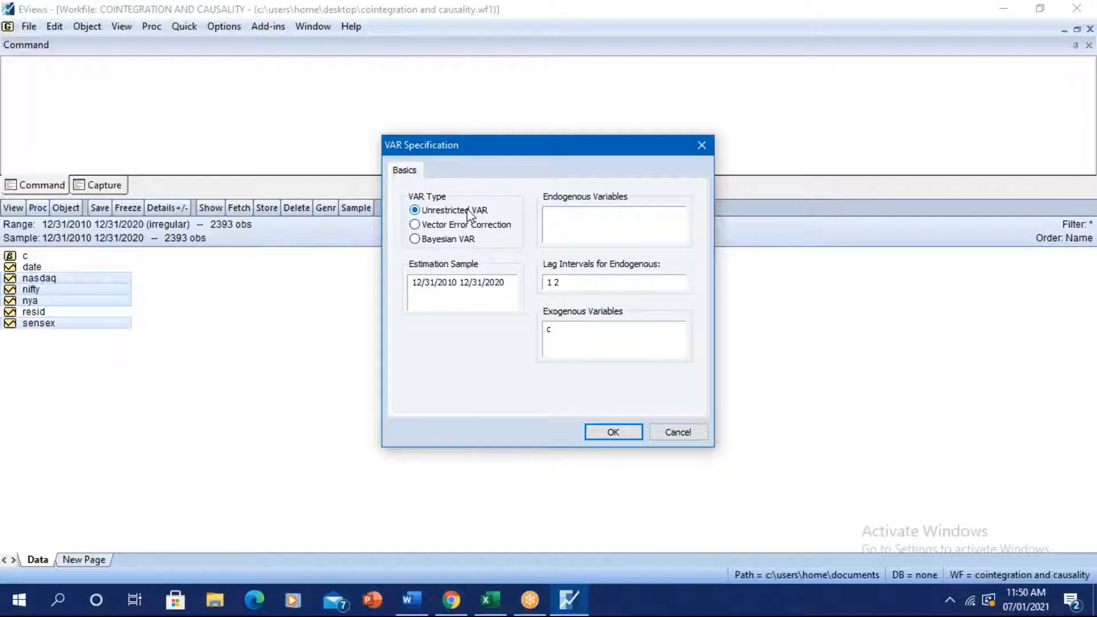
pyautogui.click(566, 218)
pyautogui.hotkey('ctrl', 'v')
pyautogui.click(612, 433)
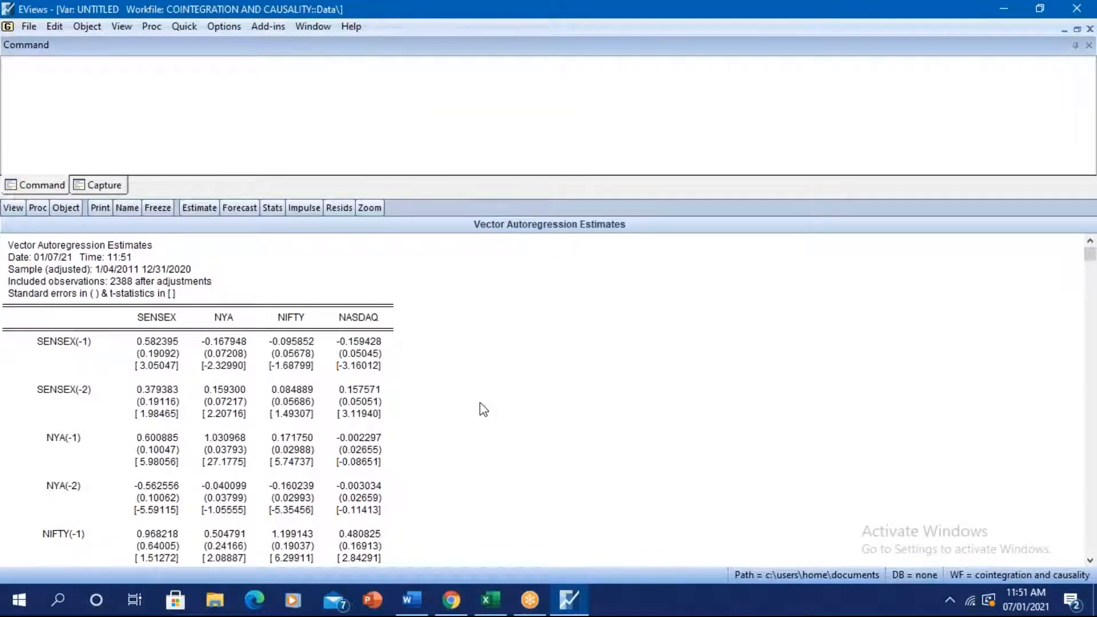
# Examine the two-lag VAR estimates, covering the lagged coefficients for the SENSEX and NYA equations and the model statistics below them.
pyautogui.scroll(-1, 483, 410)
pyautogui.scroll(1, 483, 409)
pyautogui.click(126, 307)
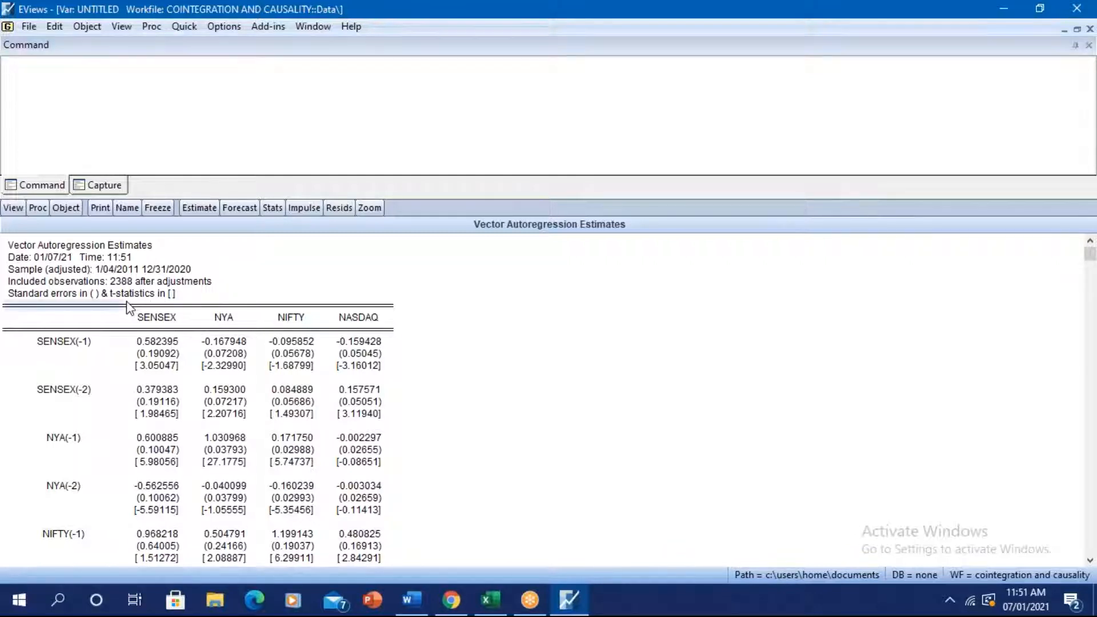
pyautogui.click(164, 321)
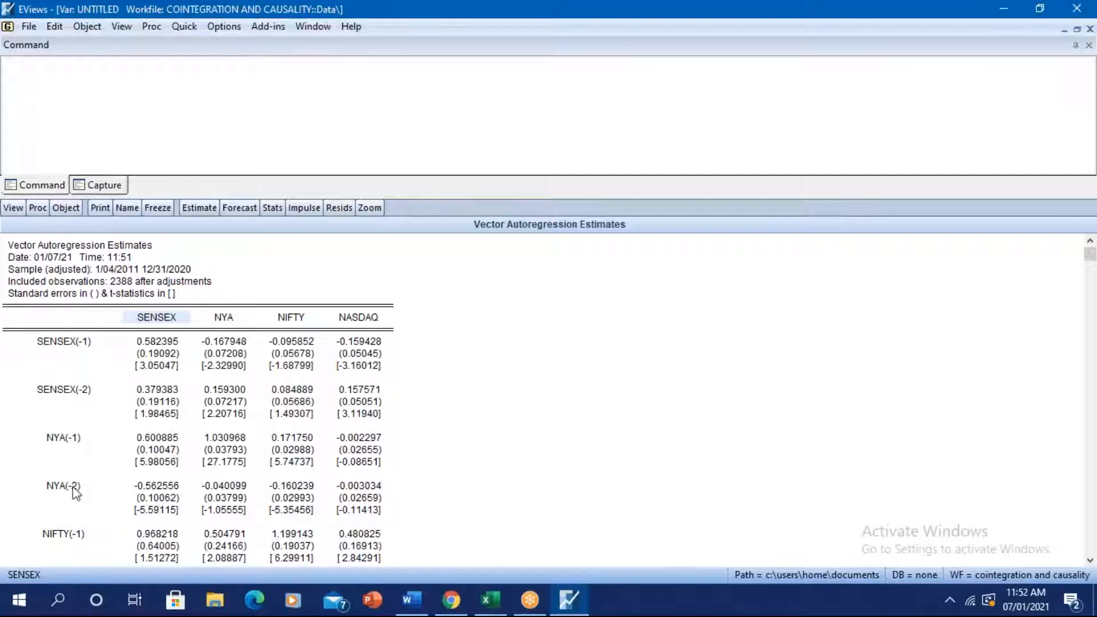
pyautogui.scroll(-3, 73, 488)
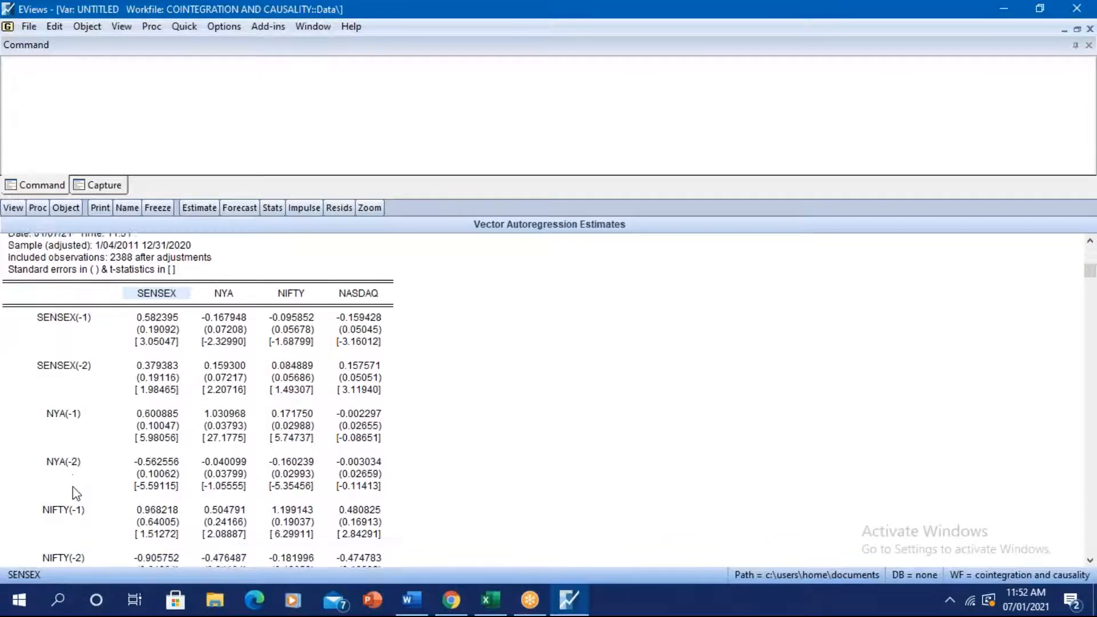
pyautogui.scroll(-1, 74, 492)
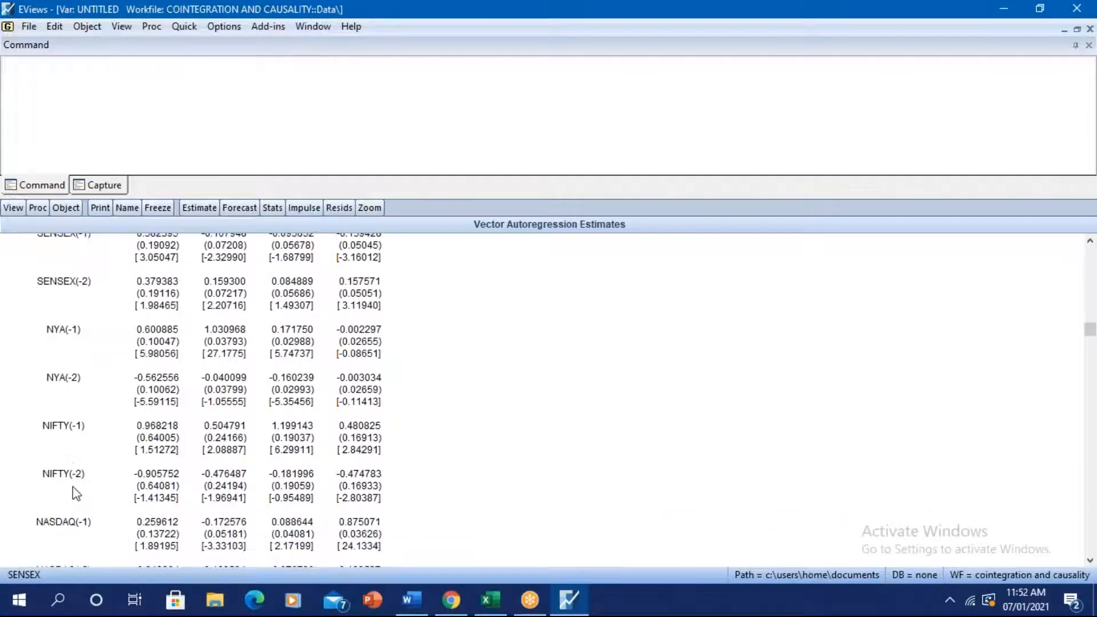
pyautogui.scroll(-2, 77, 490)
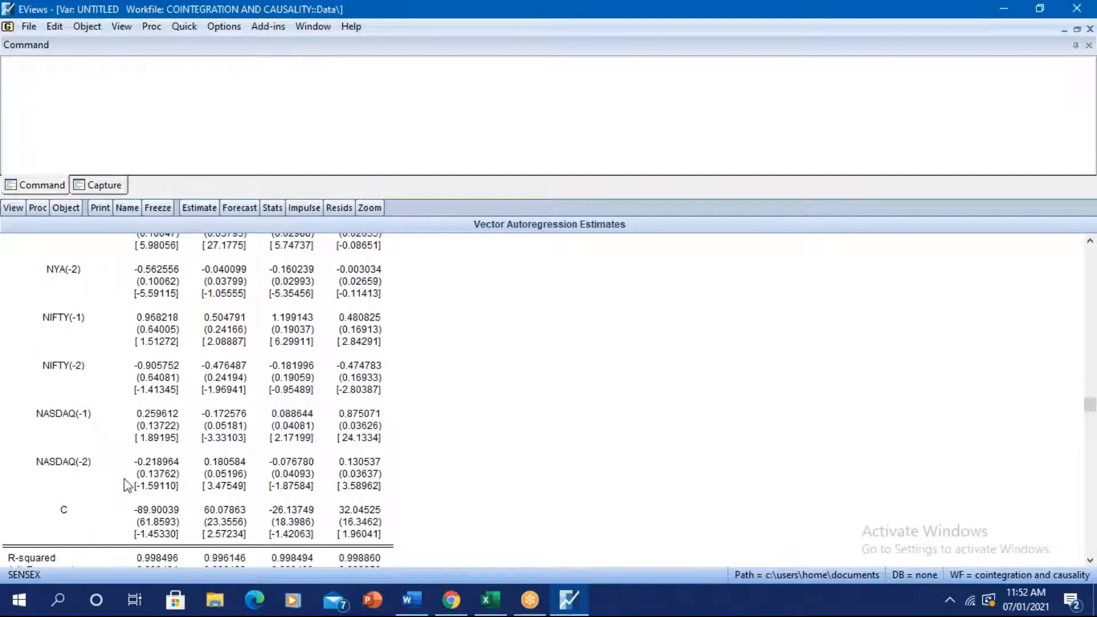
pyautogui.scroll(-3, 115, 510)
pyautogui.scroll(-5, 117, 514)
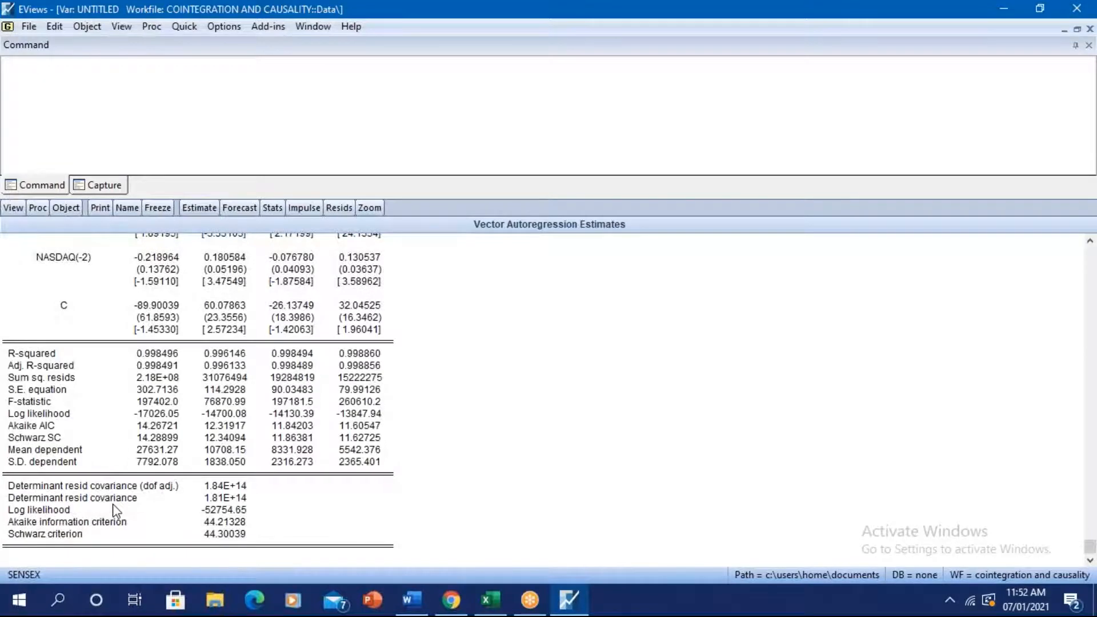
pyautogui.scroll(17, 115, 509)
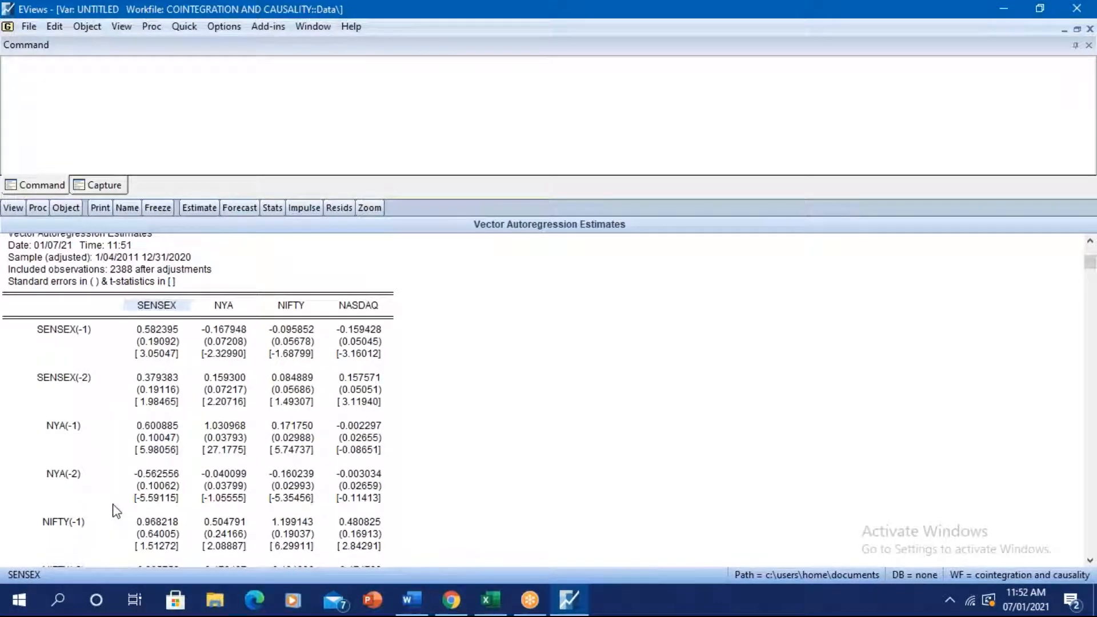
pyautogui.scroll(1, 115, 509)
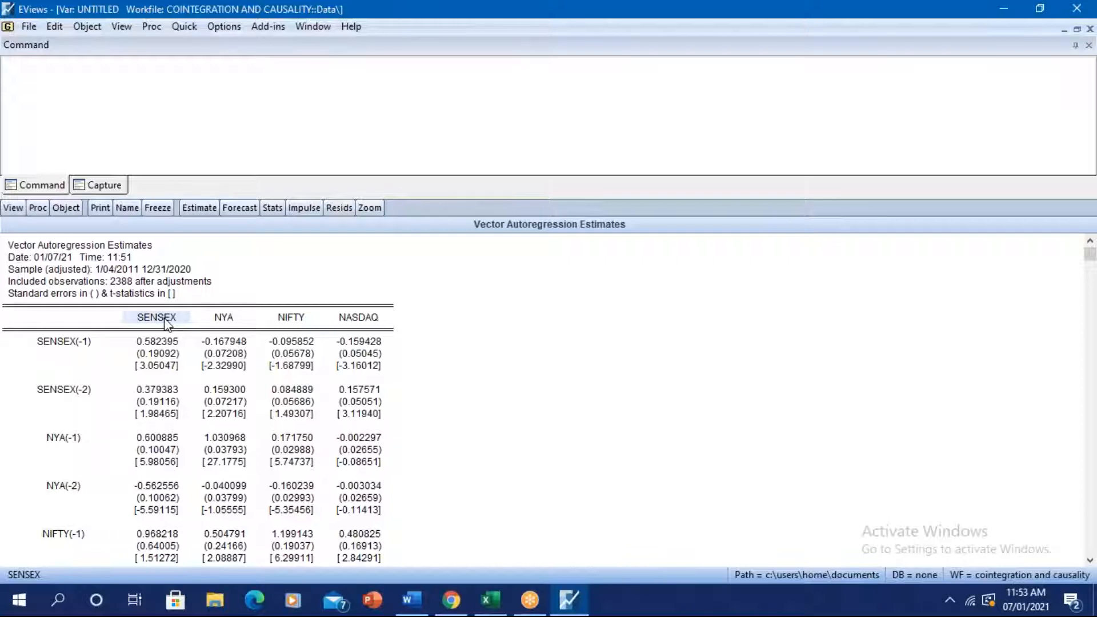
pyautogui.click(241, 325)
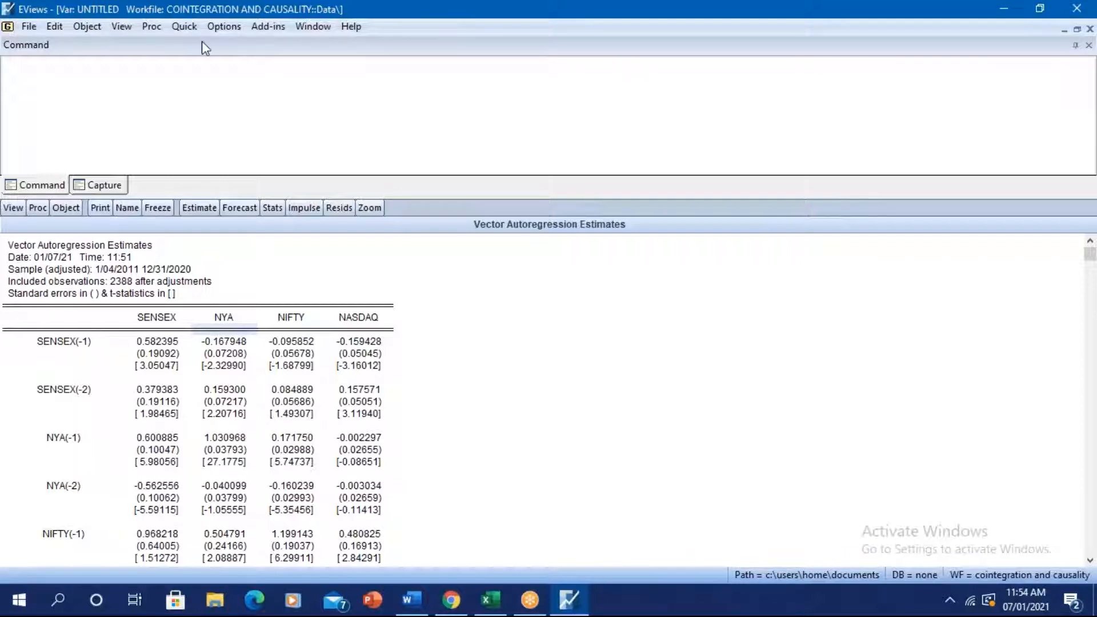
# Estimate a new unrestricted VAR of SENSEX, NYA, NIFTY and NASDAQ with lag intervals 1 4, deleting the previous untitled VAR.
pyautogui.click(184, 27)
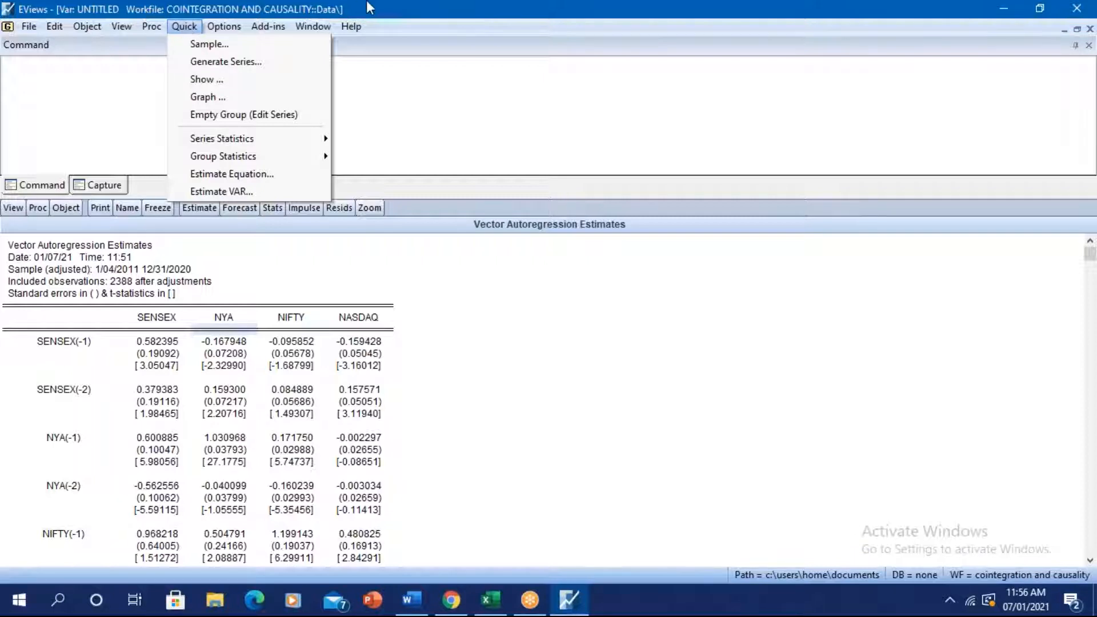
pyautogui.click(251, 193)
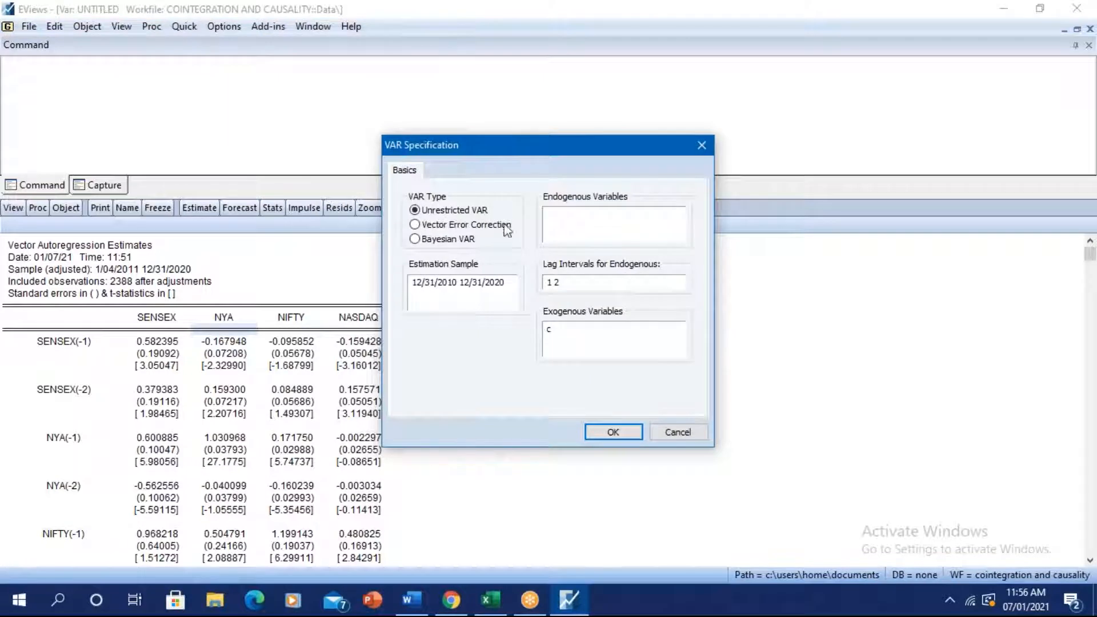
pyautogui.click(555, 217)
pyautogui.hotkey('ctrl', 'v')
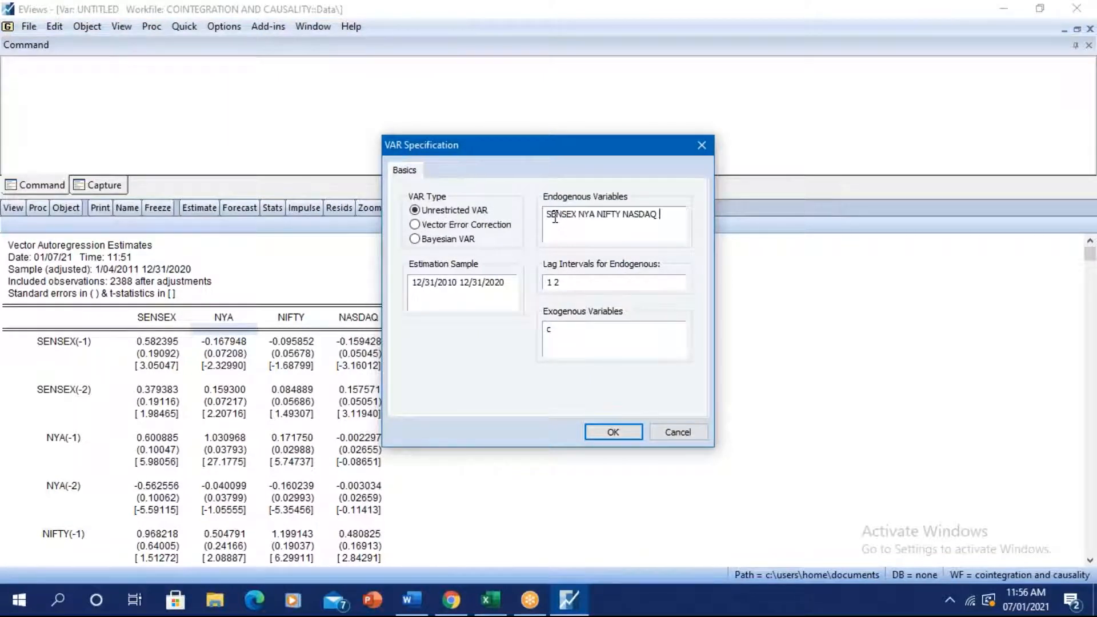
pyautogui.click(567, 283)
pyautogui.press('BackSpace')
pyautogui.write('4')
pyautogui.click(622, 431)
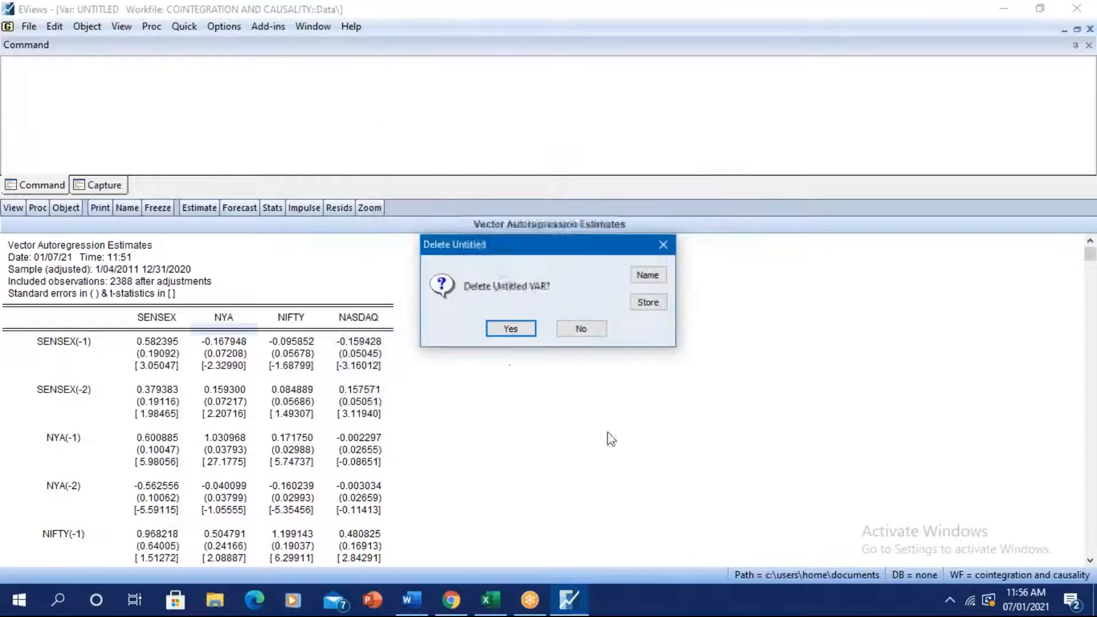
pyautogui.click(511, 329)
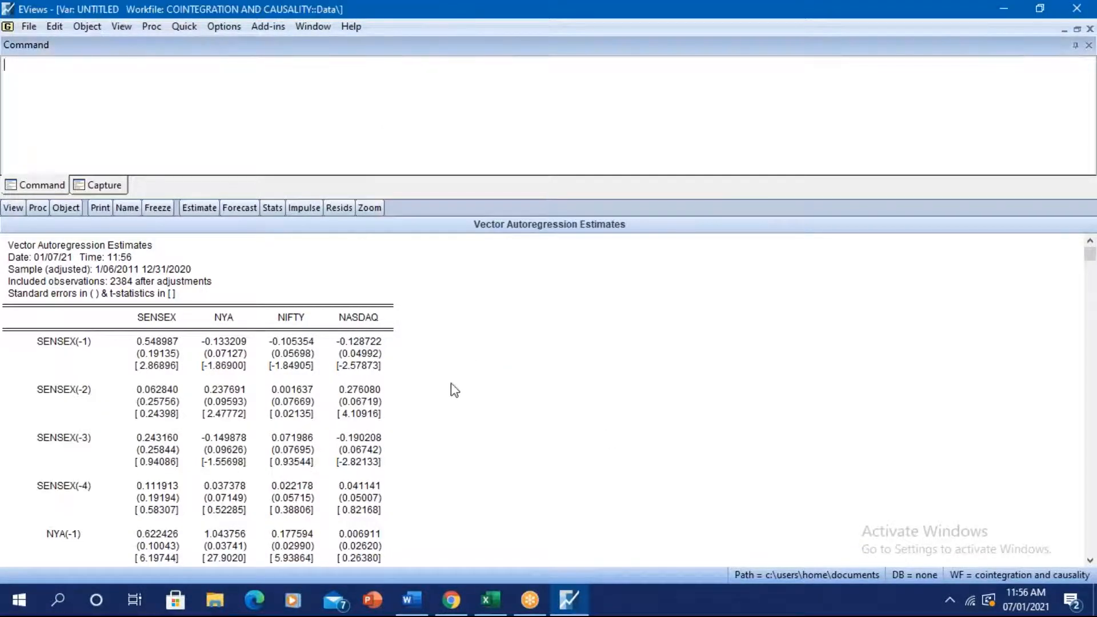
# Examine the four-lag VAR estimates for every lagged series, from SENSEX(-1) through the NASDAQ lags and the constant.
pyautogui.scroll(-1, 454, 390)
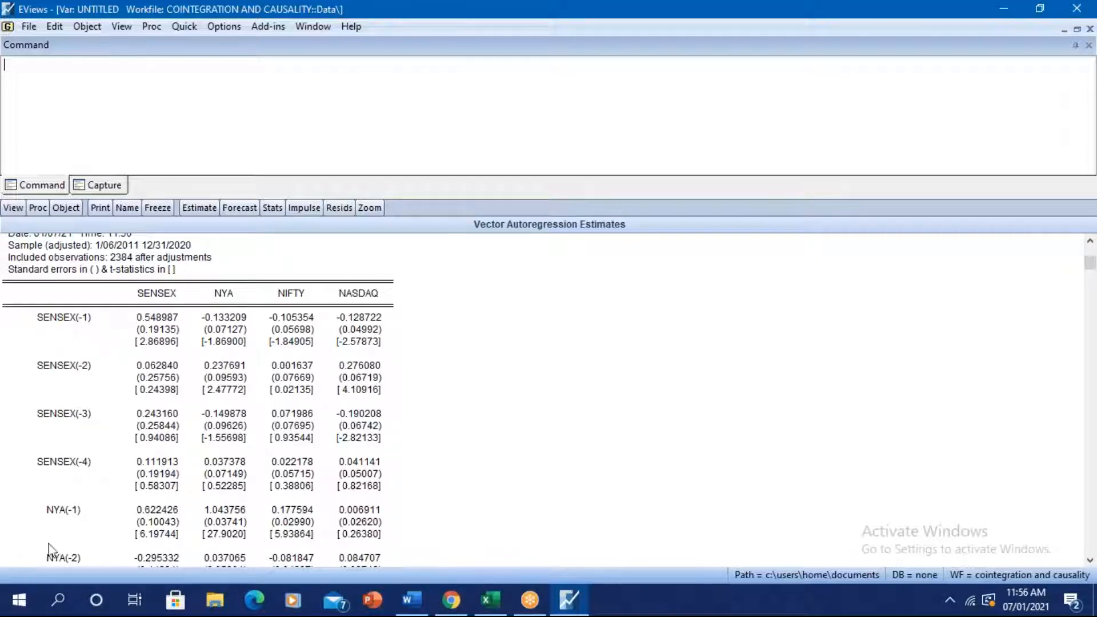
pyautogui.scroll(-1, 67, 535)
pyautogui.scroll(-7, 66, 534)
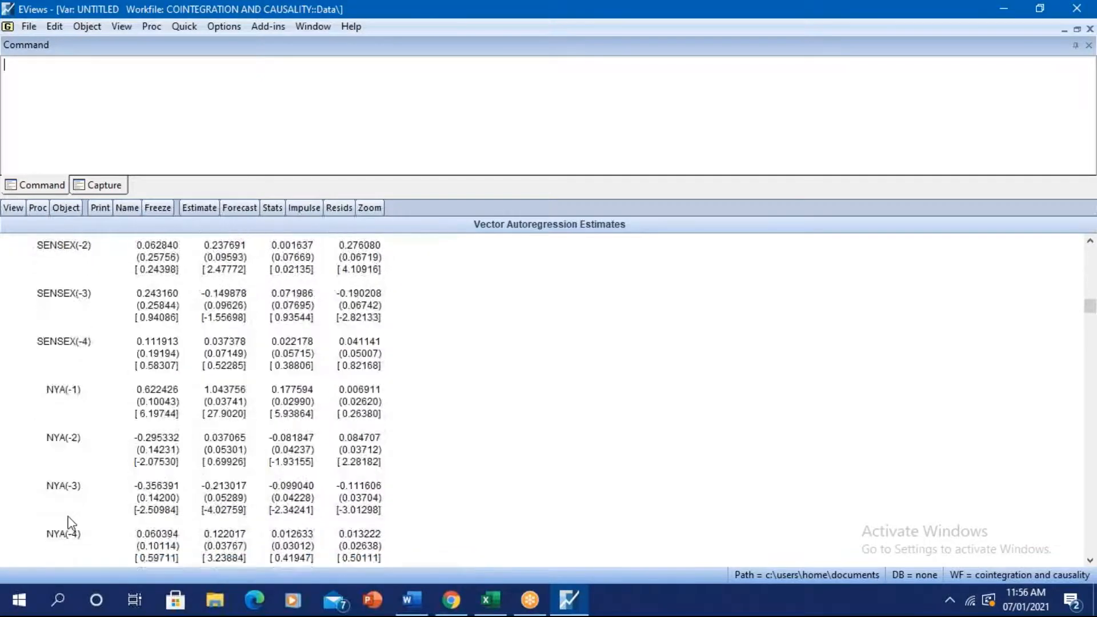
pyautogui.scroll(-6, 68, 522)
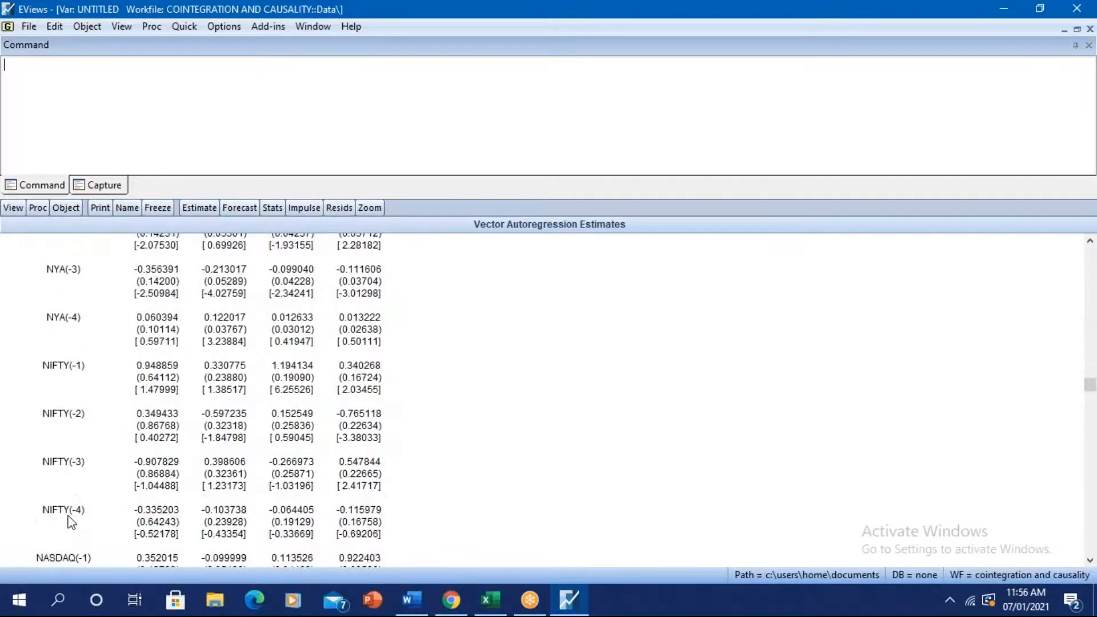
pyautogui.scroll(-4, 68, 522)
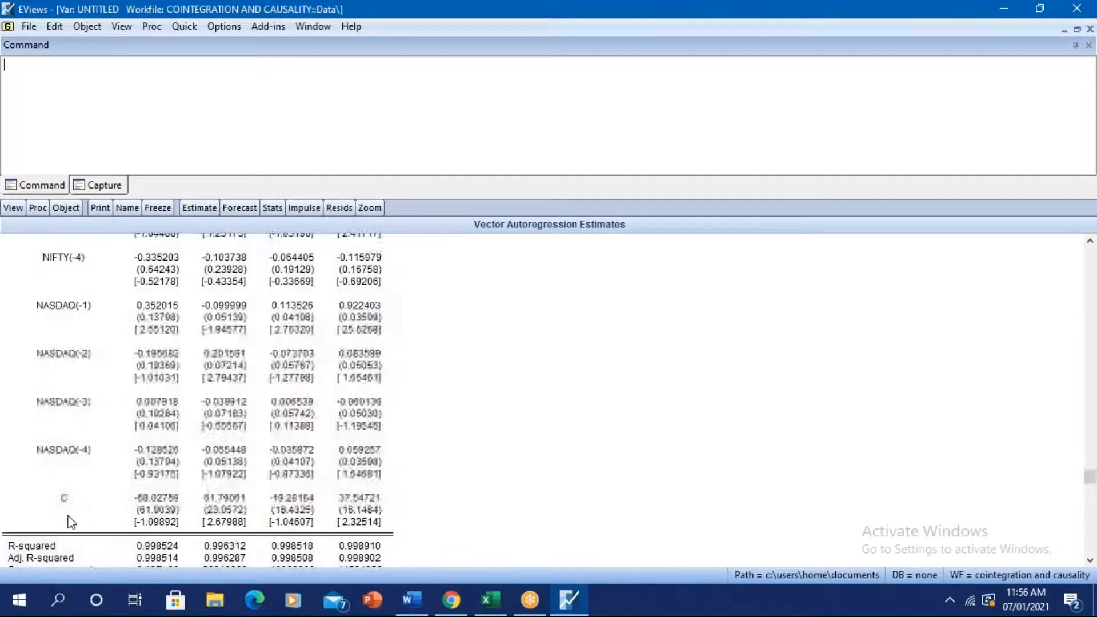
pyautogui.scroll(-1, 68, 522)
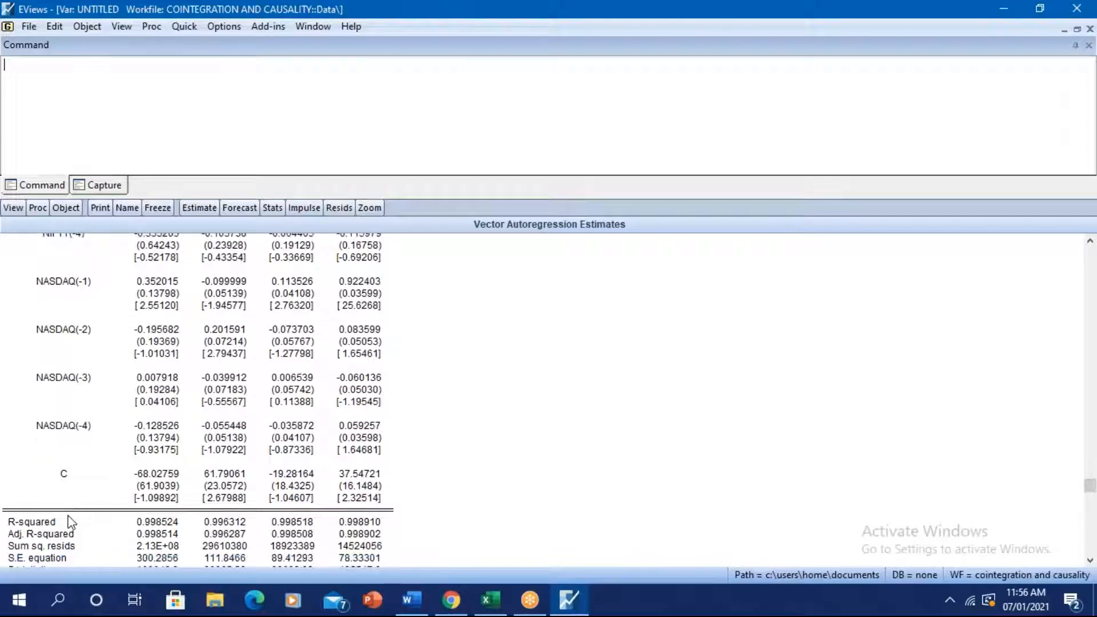
pyautogui.scroll(5, 70, 521)
pyautogui.scroll(8, 70, 522)
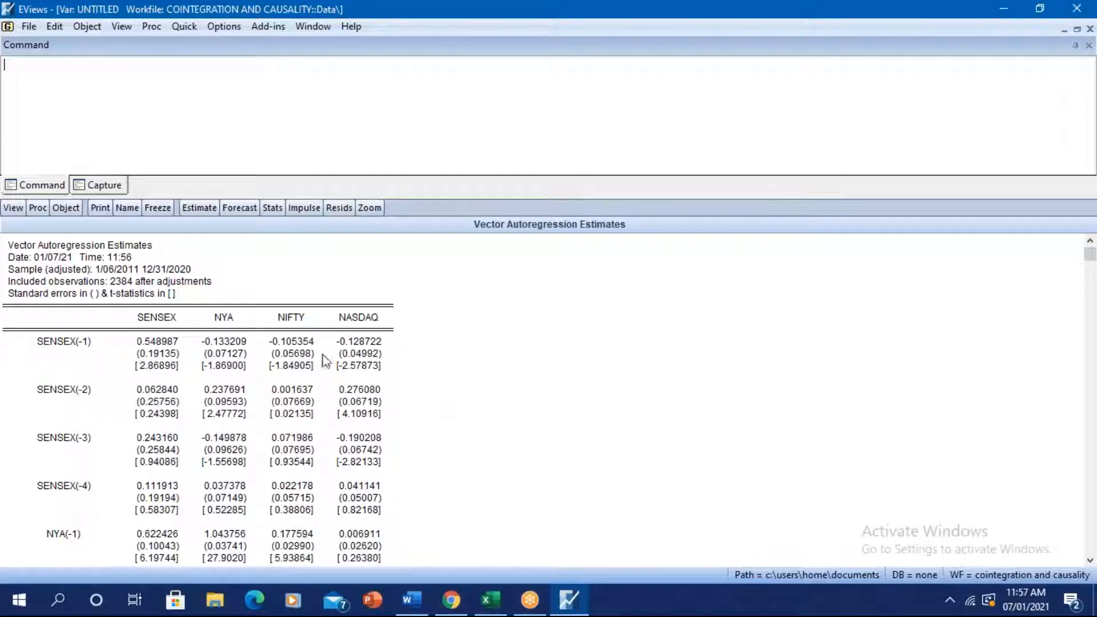
# Make a system ordered by variable from the four-lag VAR.
pyautogui.click(204, 208)
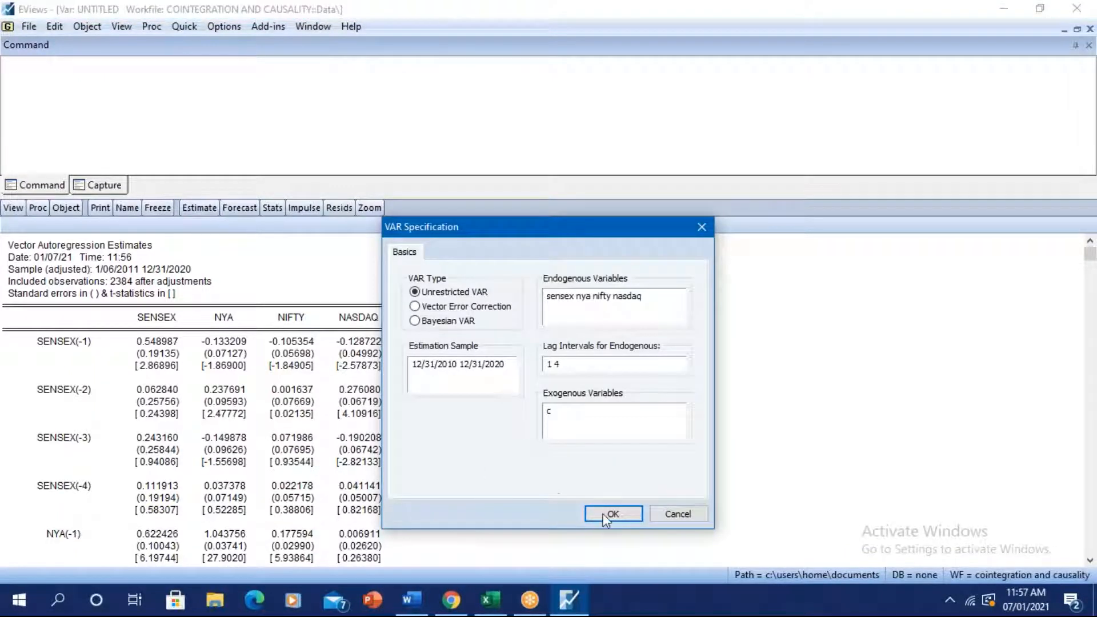
pyautogui.click(676, 515)
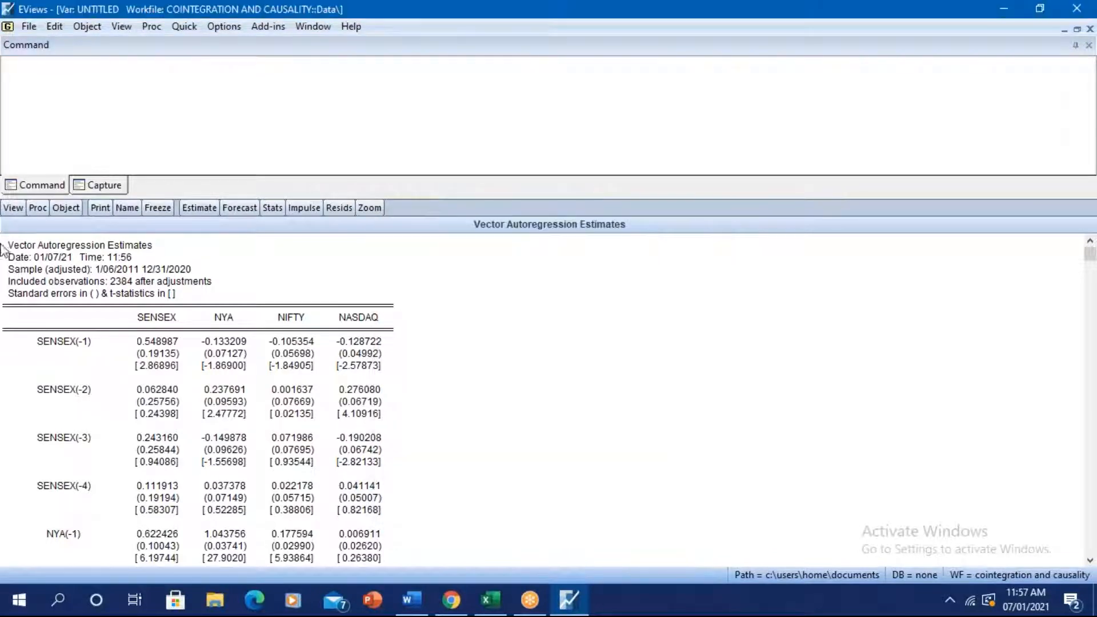
pyautogui.click(146, 26)
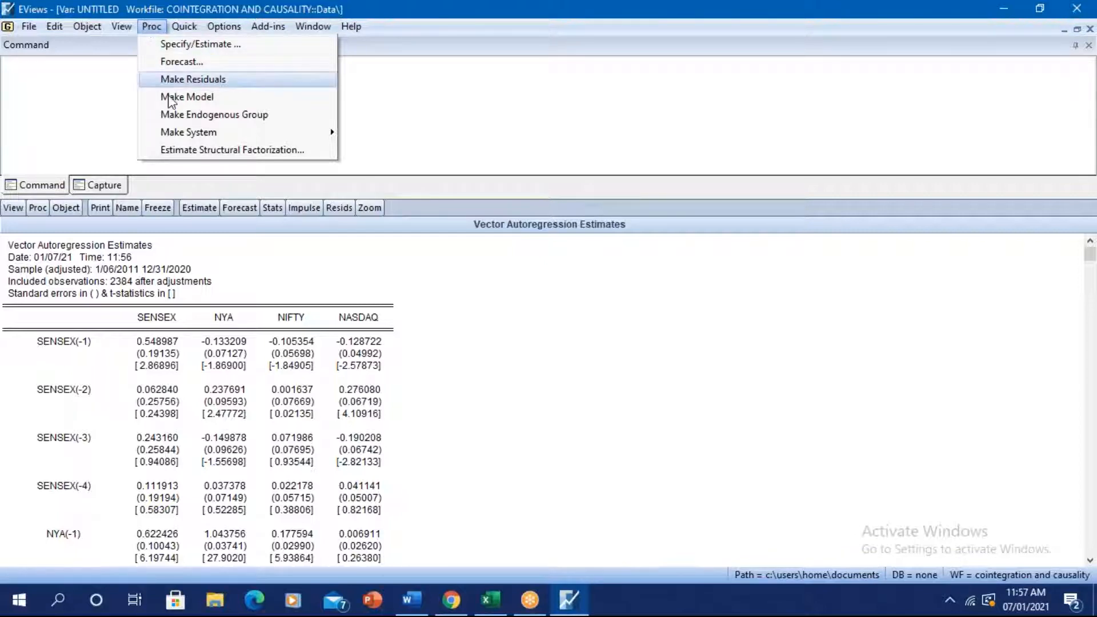
pyautogui.moveTo(177, 136)
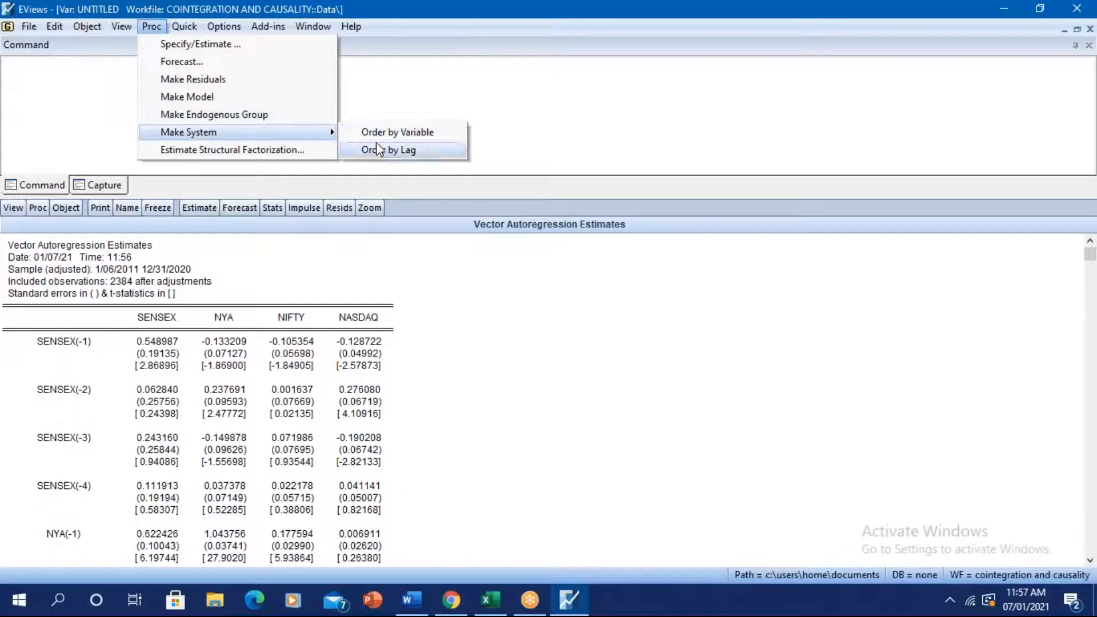
pyautogui.click(393, 135)
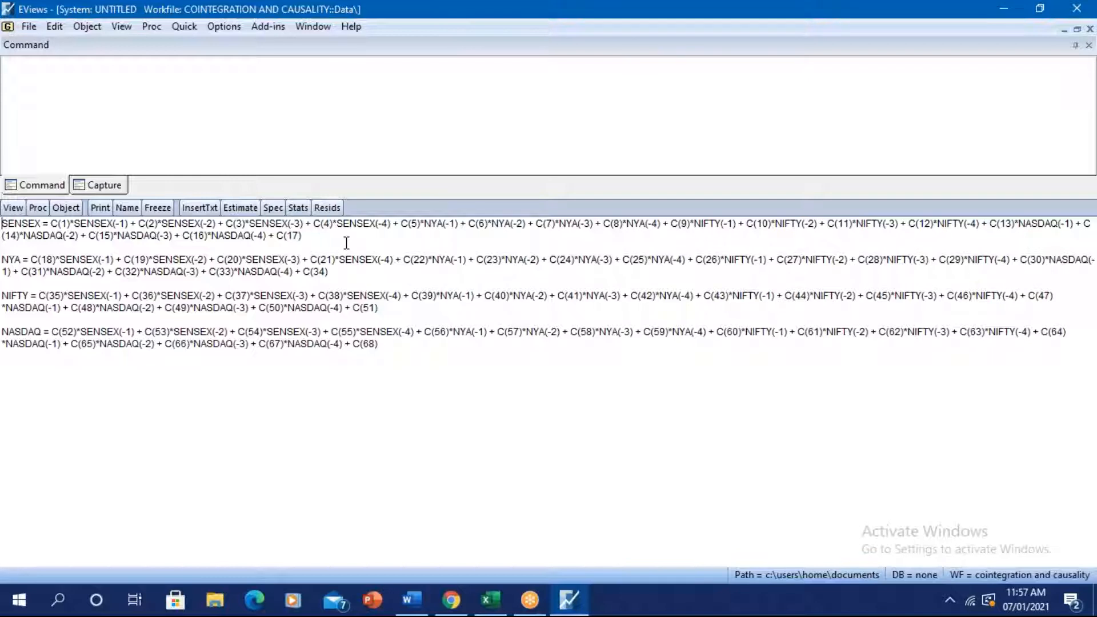
# Estimate a new unrestricted VAR with SENSEX, NYA, NIFTY and NASDAQ as endogenous variables and lag intervals 1 2, replacing the untitled VAR.
pyautogui.click(190, 30)
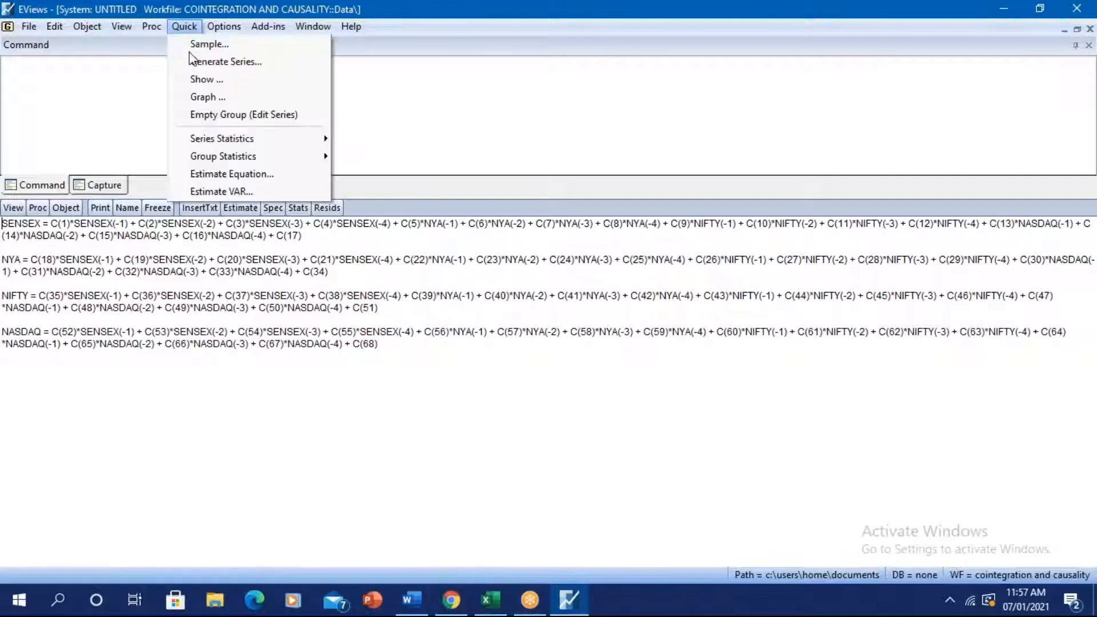
pyautogui.click(235, 185)
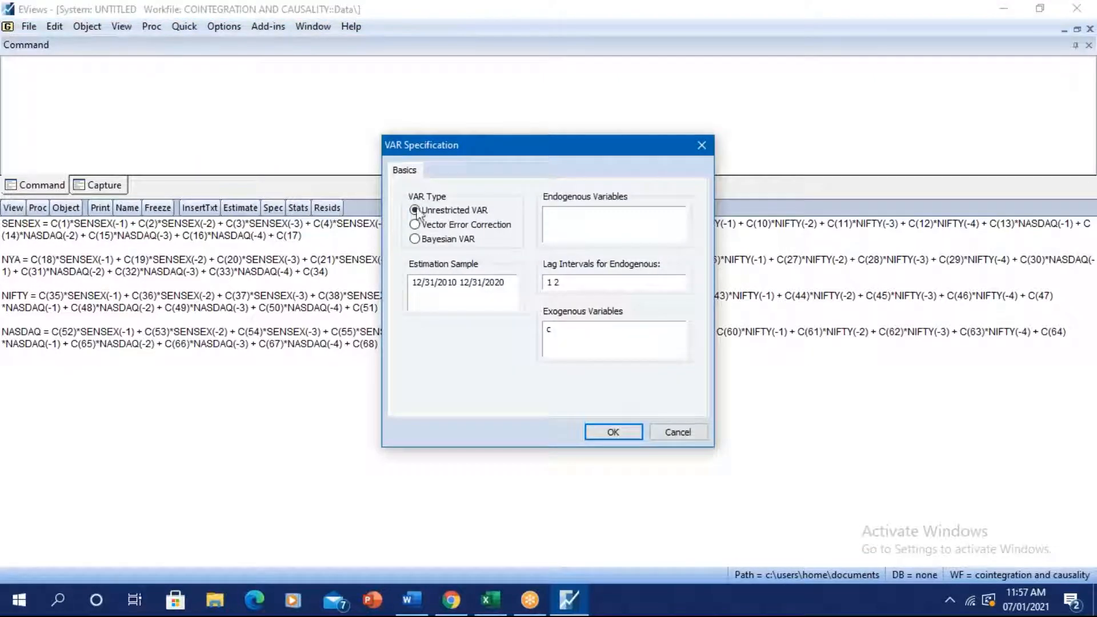
pyautogui.click(560, 224)
pyautogui.write('SENSEX NYA NIFTY NASDAQ')
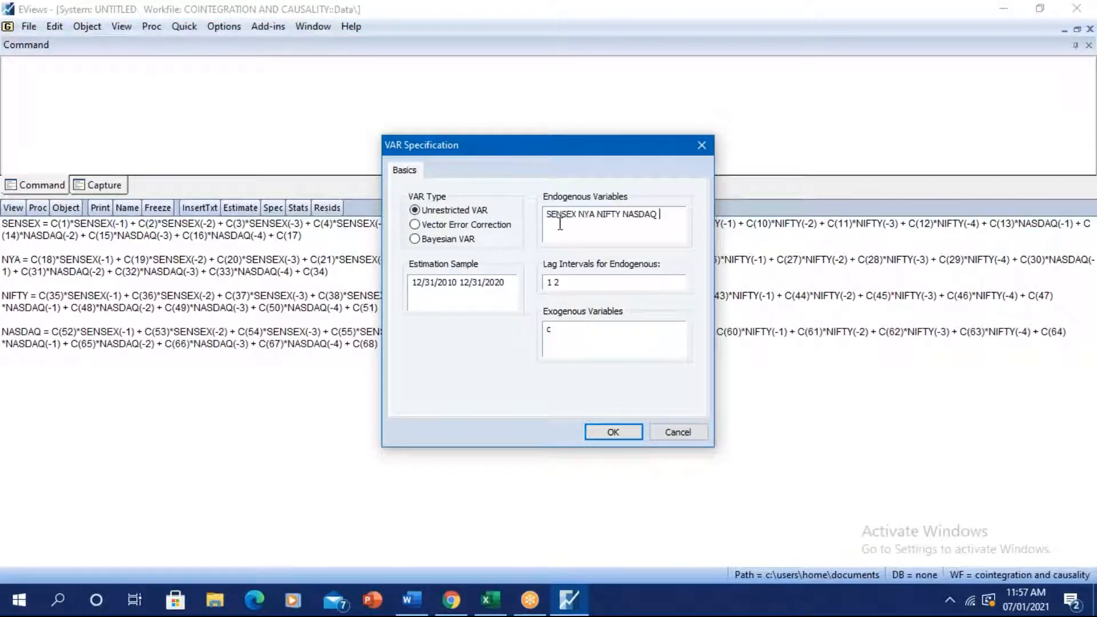
pyautogui.click(613, 433)
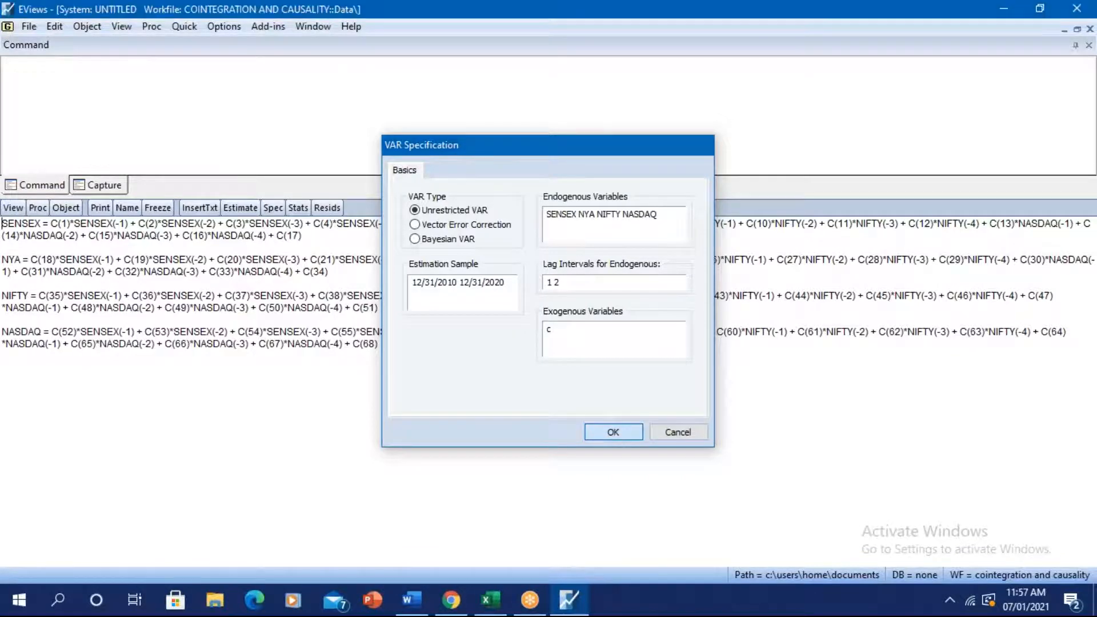
pyautogui.press('Return')
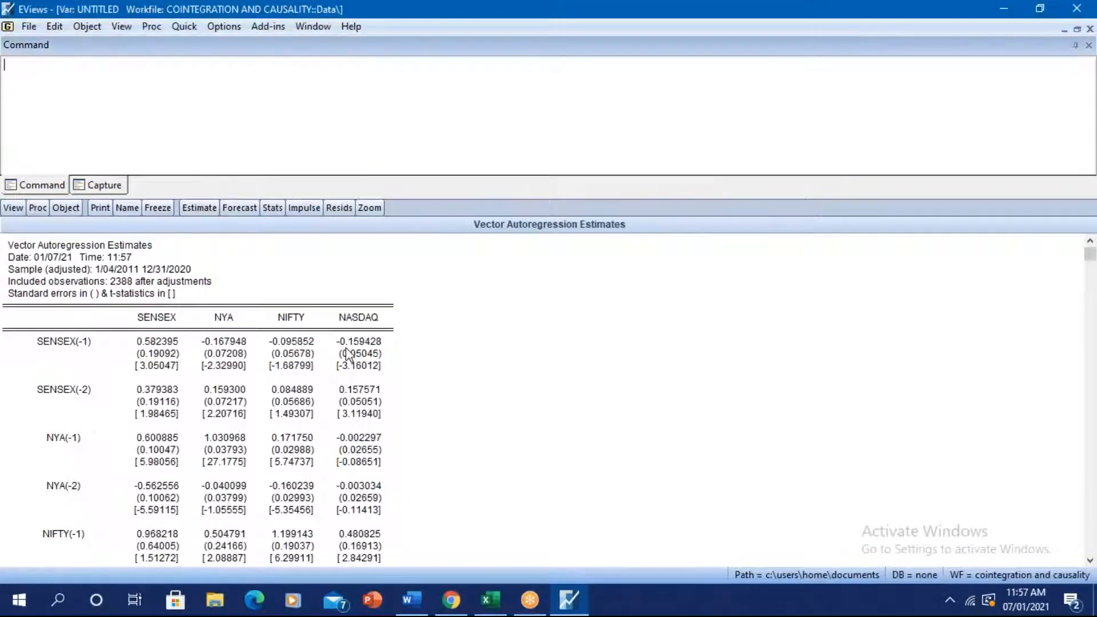
# Make a system ordered by variable from the two-lag VAR, replacing the previous untitled system.
pyautogui.click(152, 27)
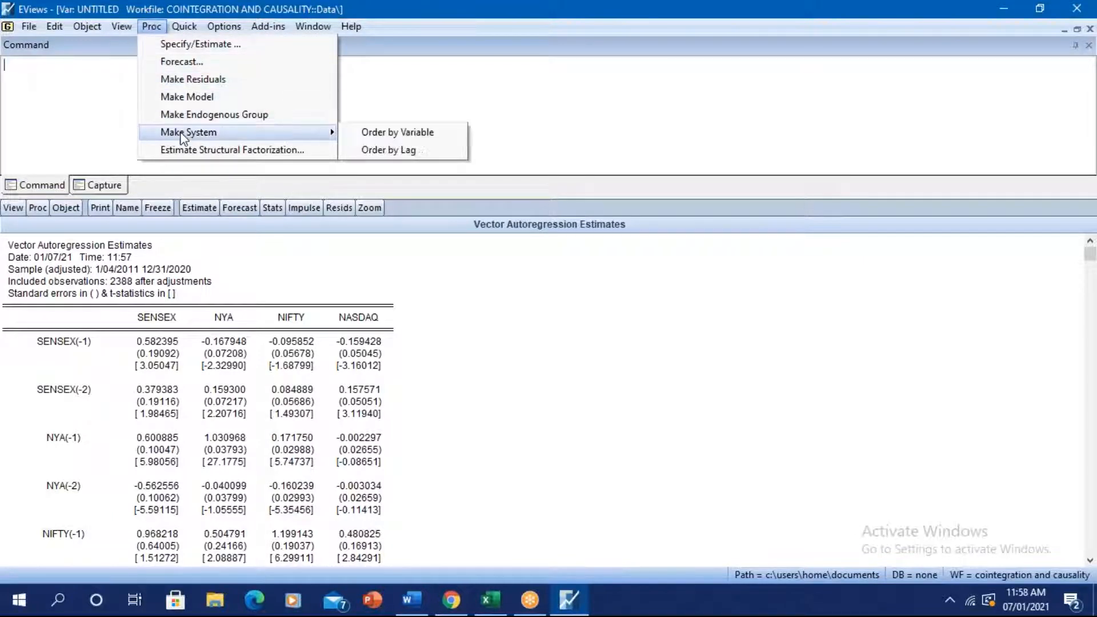
pyautogui.moveTo(337, 137)
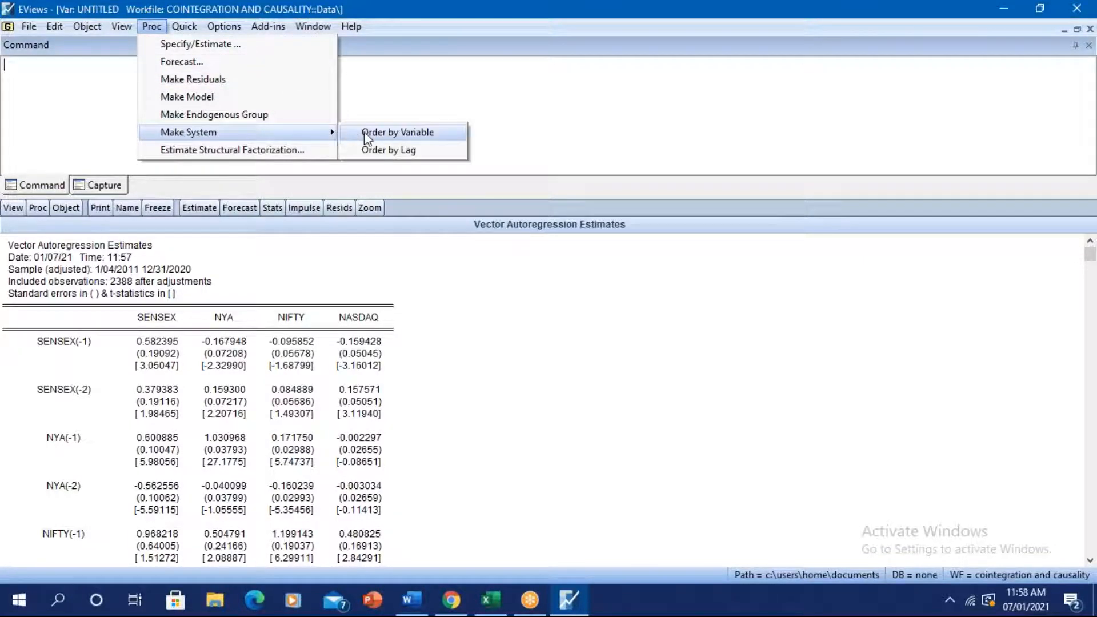
pyautogui.click(400, 132)
pyautogui.click(491, 329)
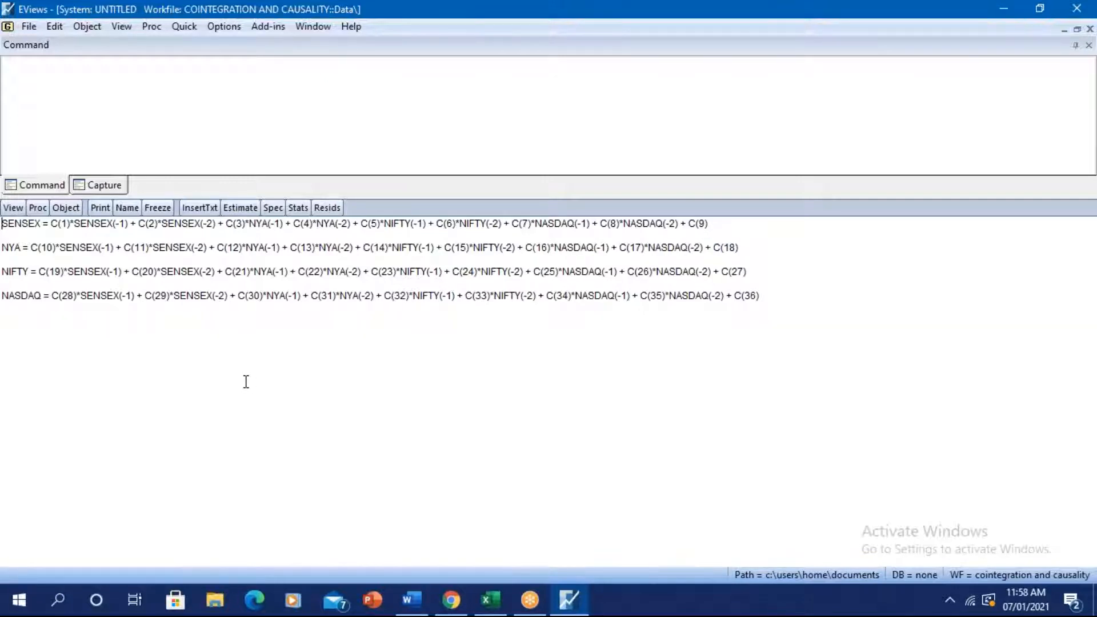
# Estimate the two-lag equation system with the Ordinary Least Squares method.
pyautogui.click(14, 207)
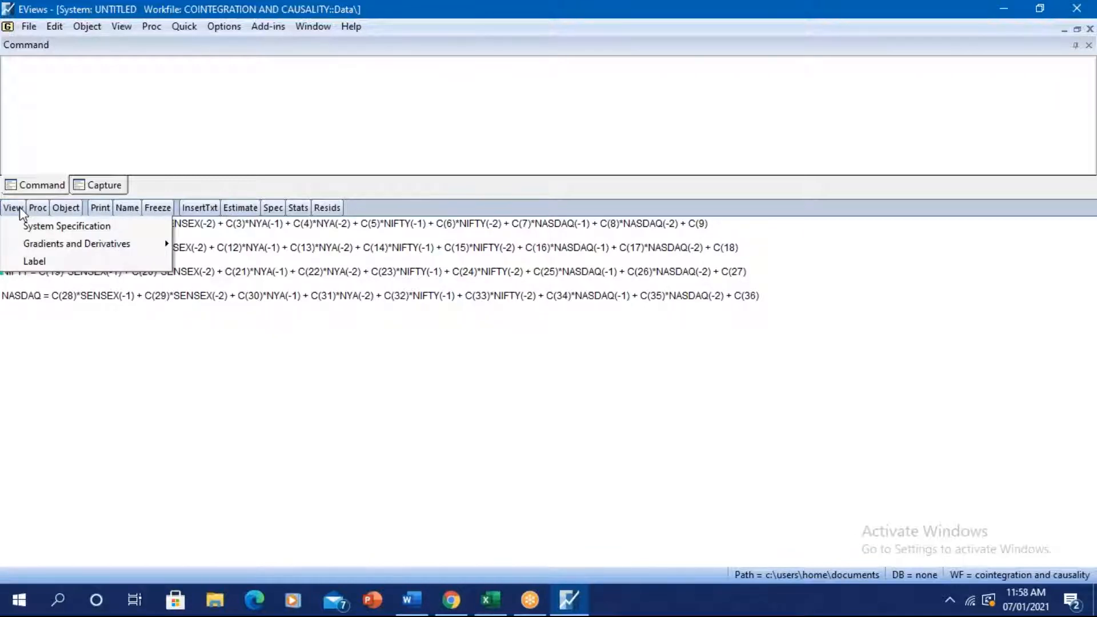
pyautogui.click(236, 211)
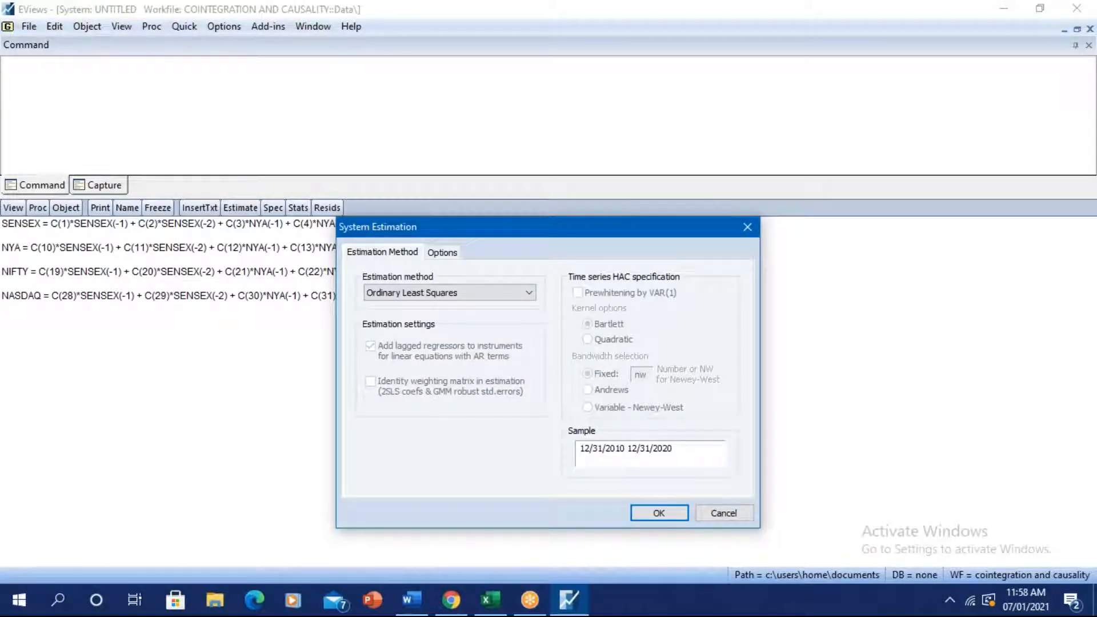
pyautogui.click(395, 293)
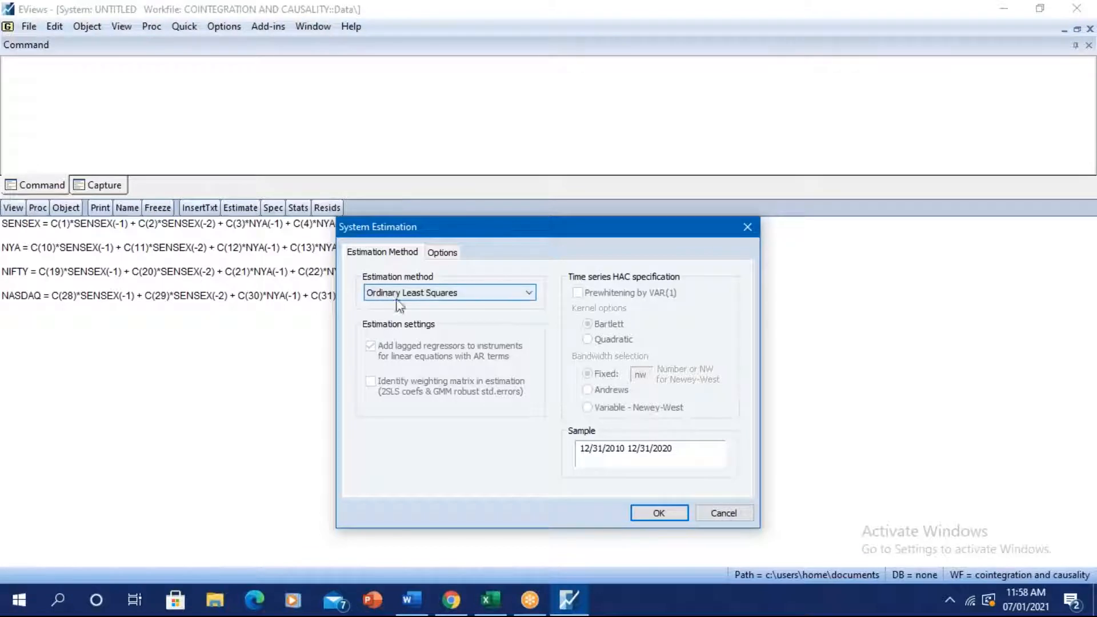
pyautogui.click(657, 513)
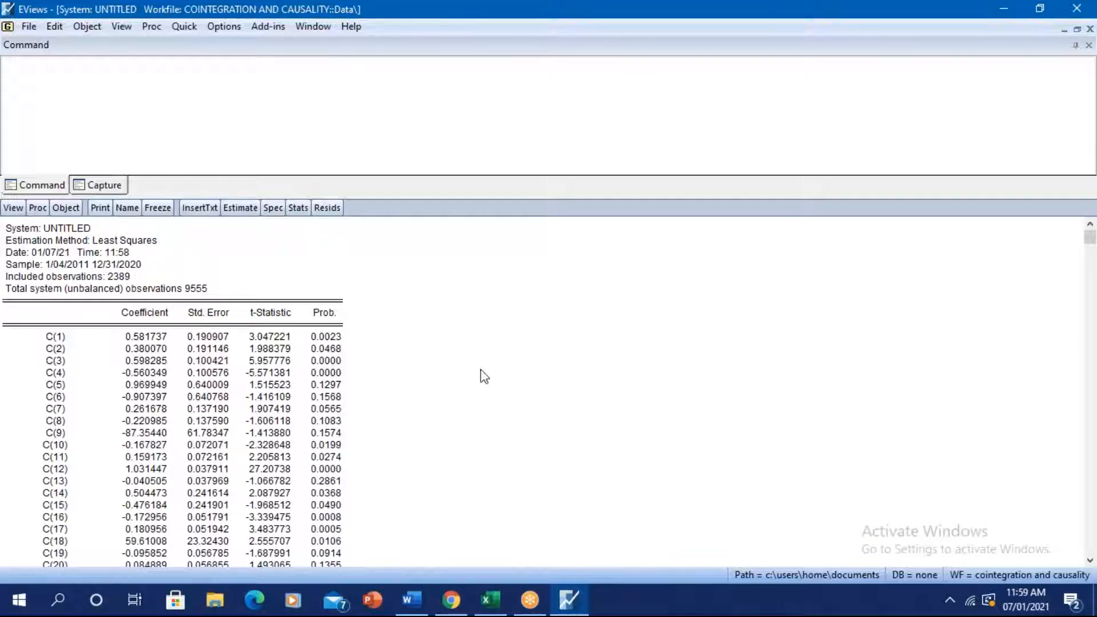
# Examine the probability values of the system coefficients from C(1) onward, highlighting the Prob. column.
pyautogui.scroll(-4, 469, 354)
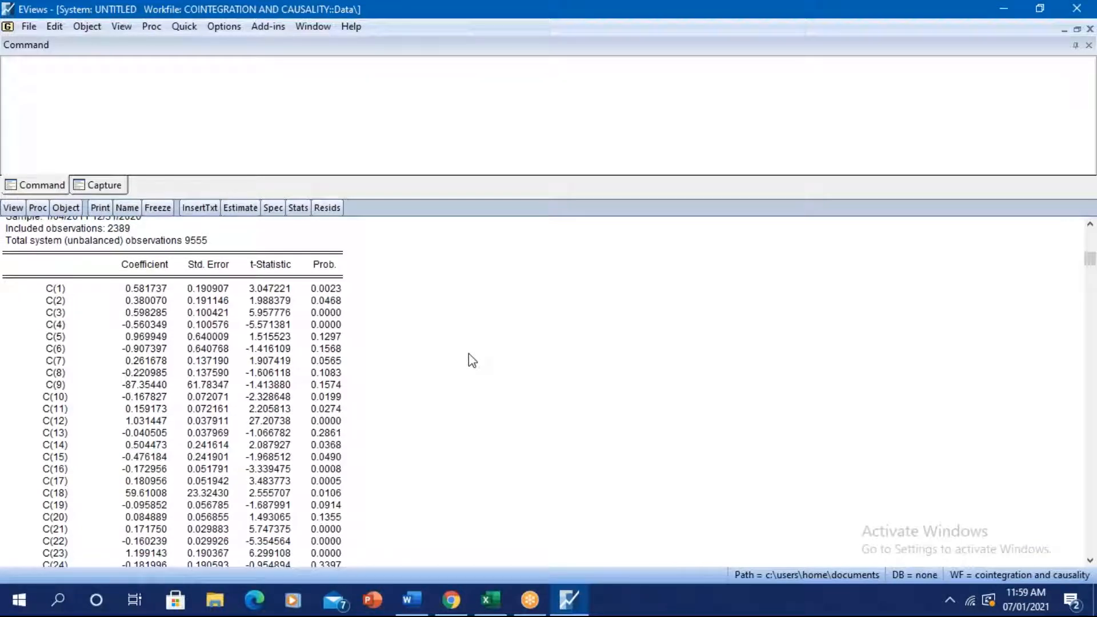
pyautogui.moveTo(309, 283); pyautogui.dragTo(357, 538)
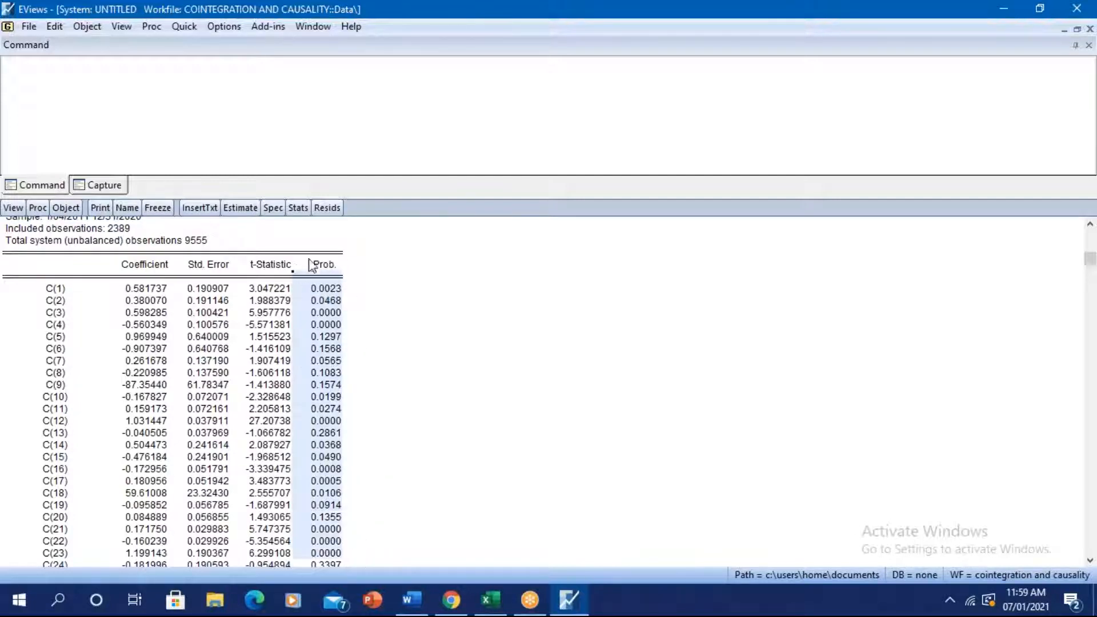
pyautogui.moveTo(375, 465); pyautogui.dragTo(358, 458)
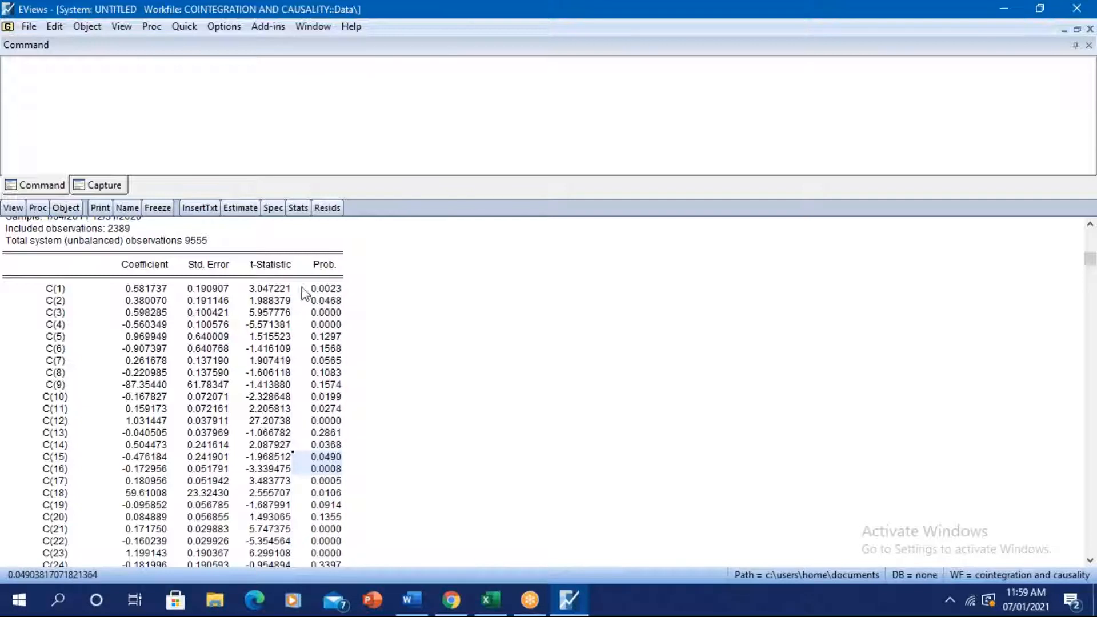
pyautogui.moveTo(314, 287); pyautogui.dragTo(403, 529)
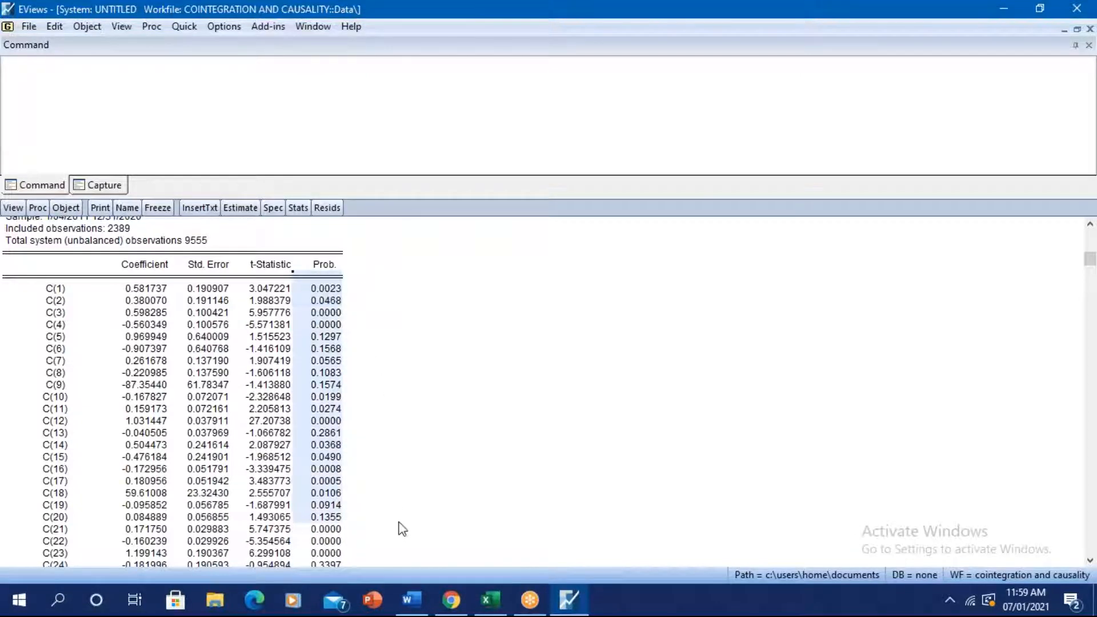
pyautogui.click(424, 458)
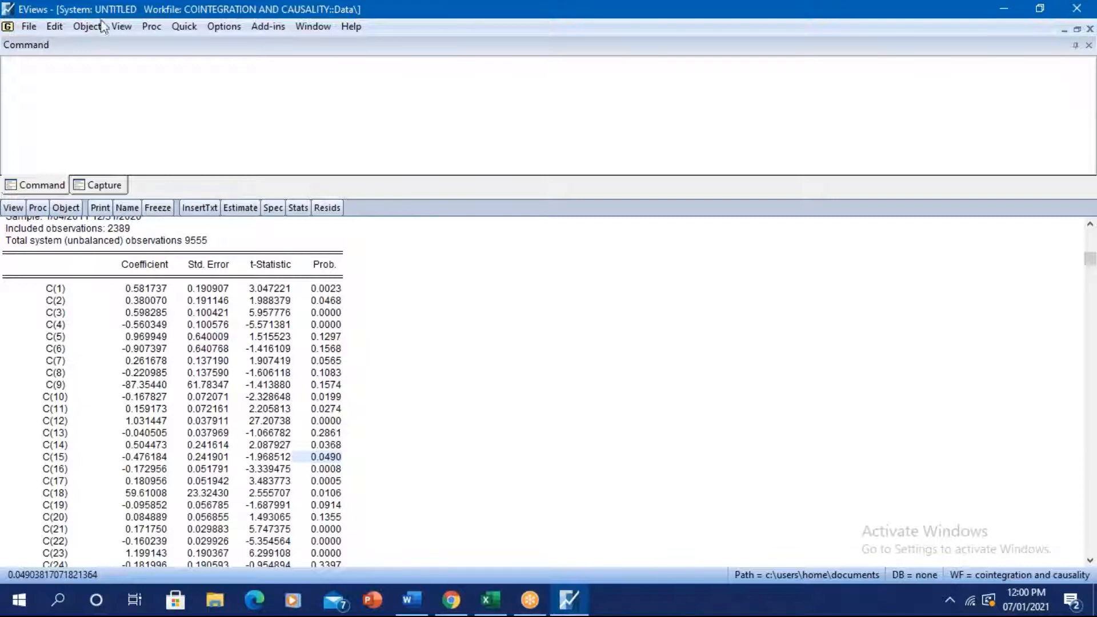
# Estimate the unrestricted VAR of SENSEX, NYA, NIFTY and NASDAQ again with lag intervals 1 2, deleting the previous untitled VAR.
pyautogui.click(186, 27)
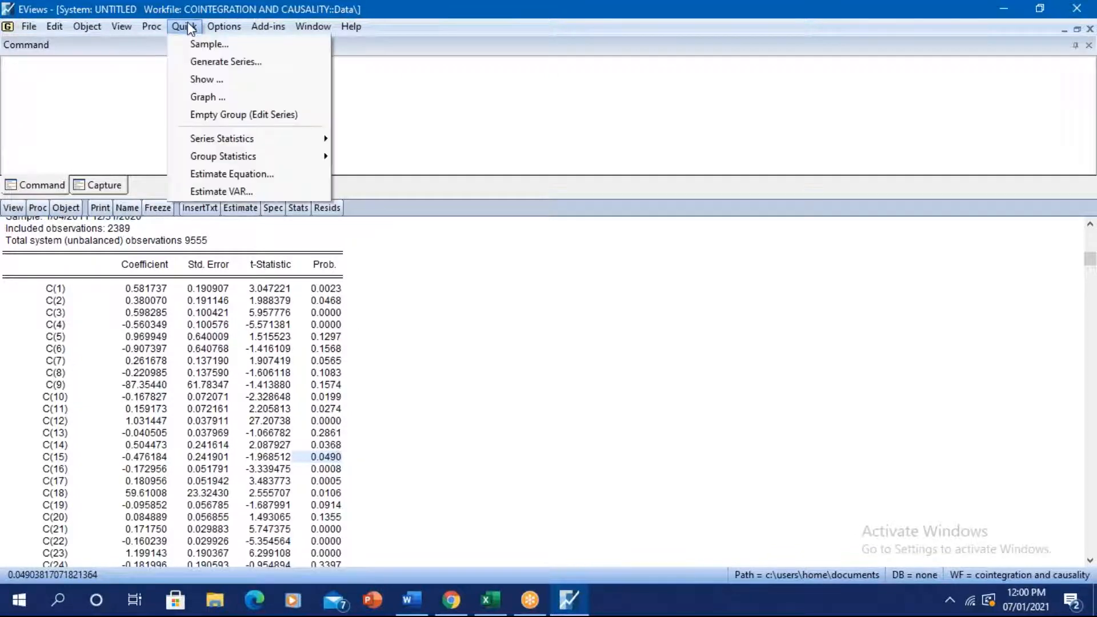
pyautogui.click(210, 192)
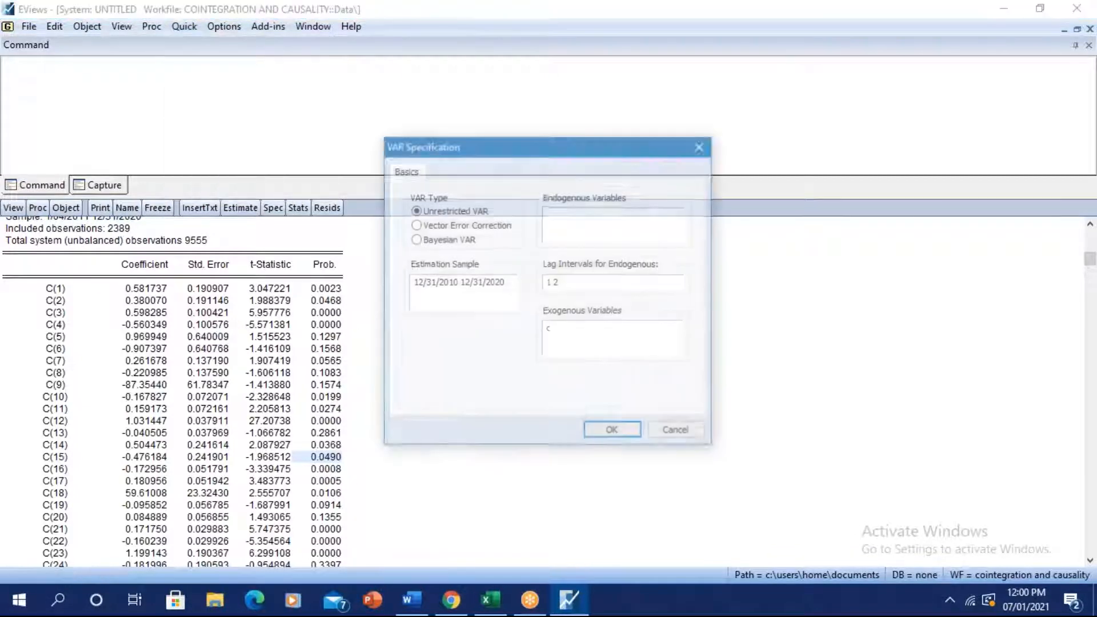
pyautogui.click(603, 227)
pyautogui.write('SENSEX NYA NIFTY NASDAQ')
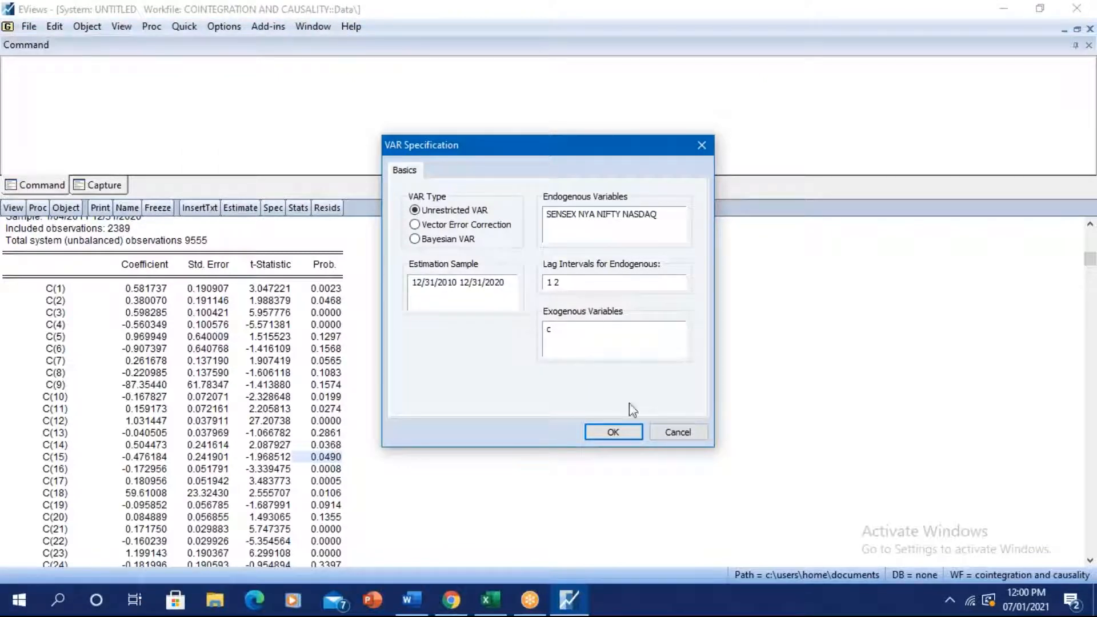
pyautogui.click(630, 430)
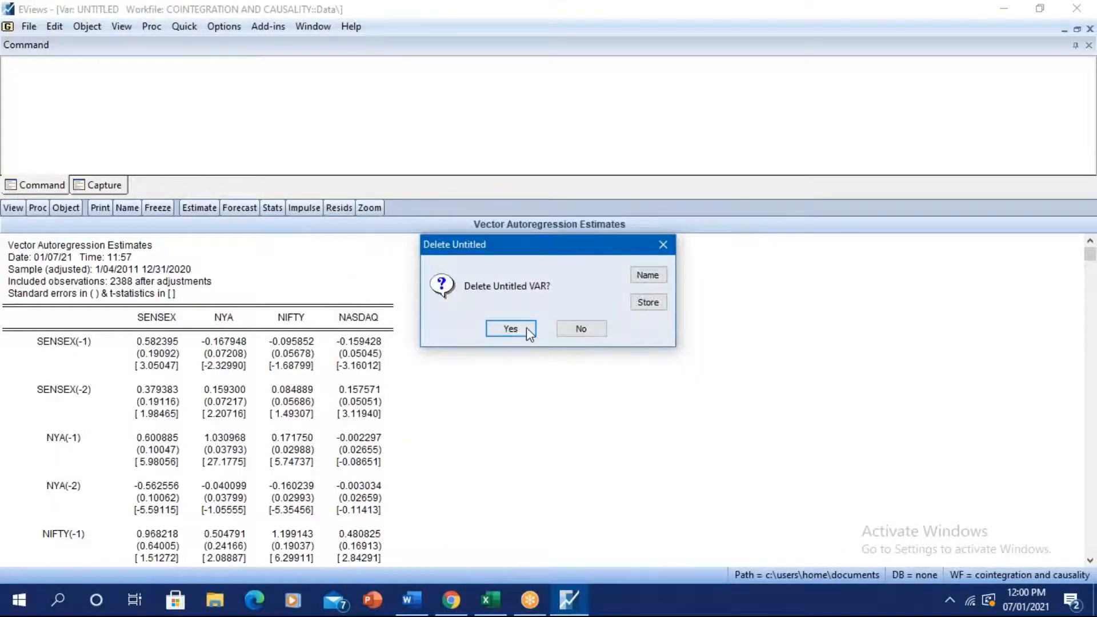
pyautogui.click(491, 329)
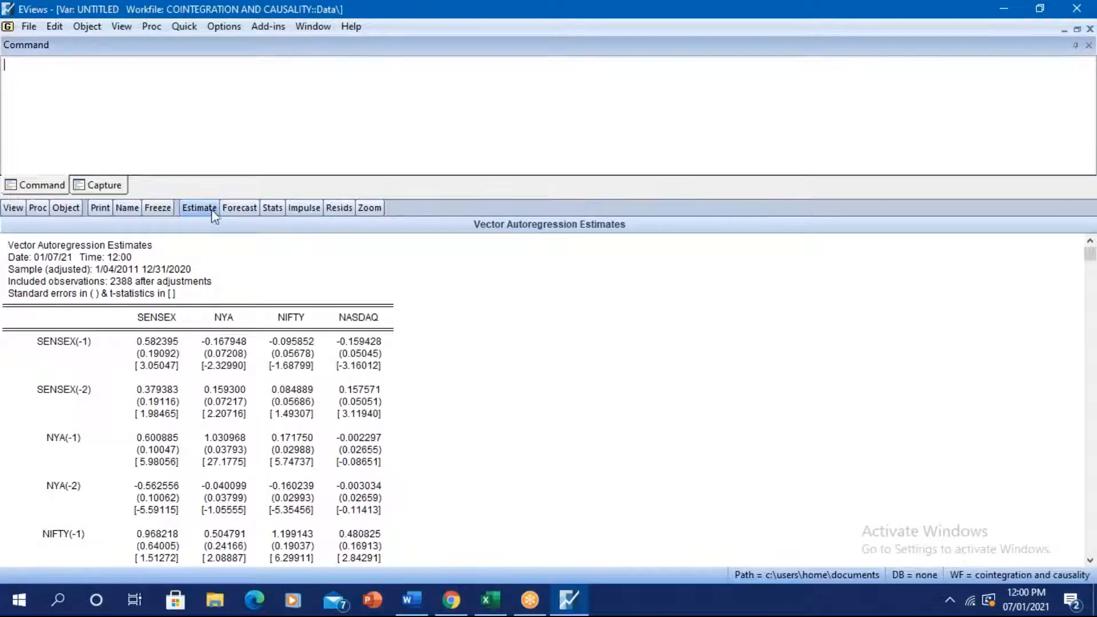
# Make a system ordered by variable from the re-estimated two-lag VAR, deleting the previous untitled system.
pyautogui.click(158, 28)
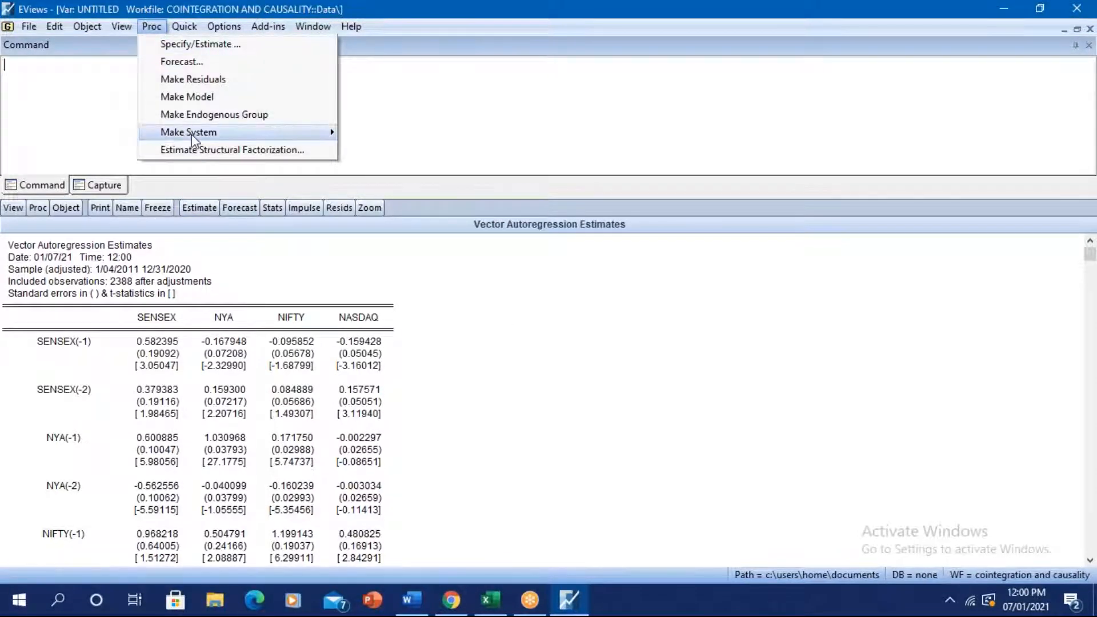
pyautogui.moveTo(206, 136)
pyautogui.click(372, 136)
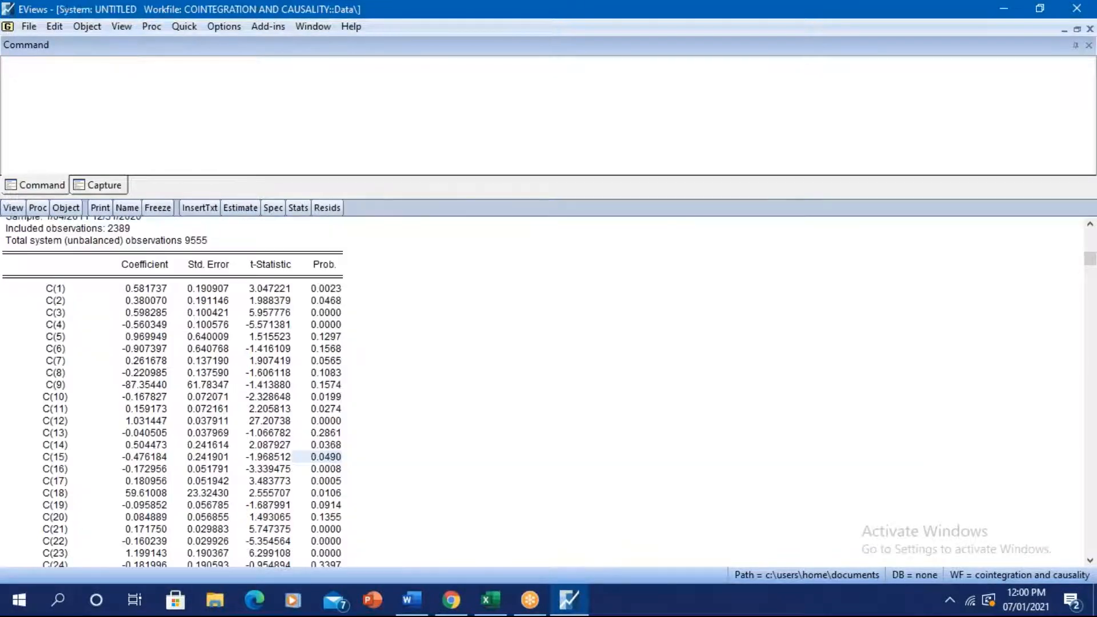
pyautogui.click(512, 330)
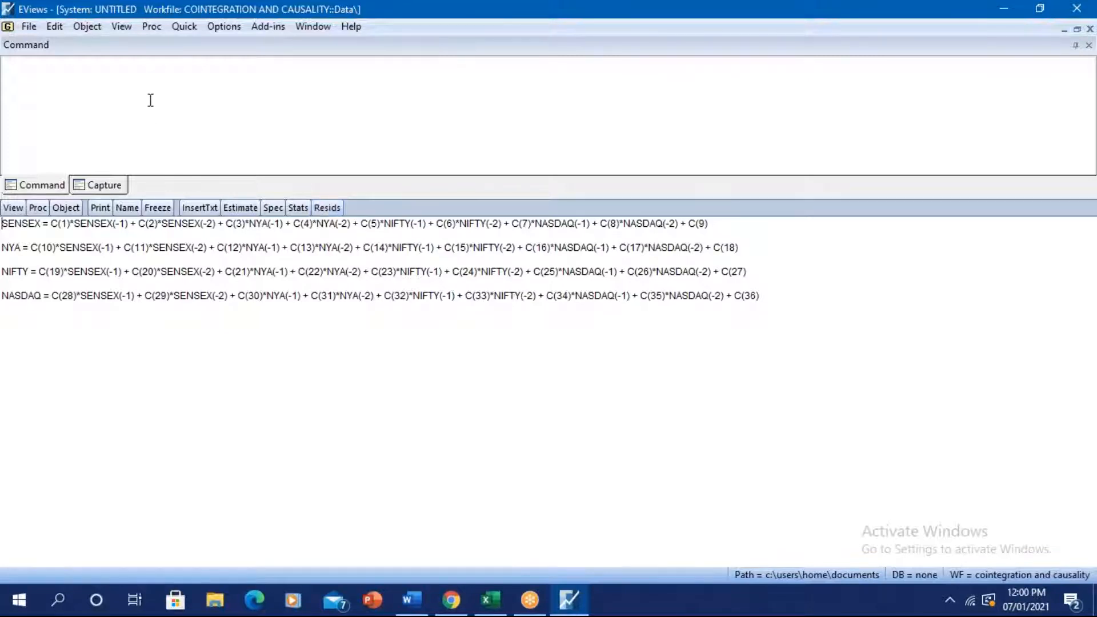
# Estimate the new system by Ordinary Least Squares and recheck its estimation settings without changing them.
pyautogui.click(240, 208)
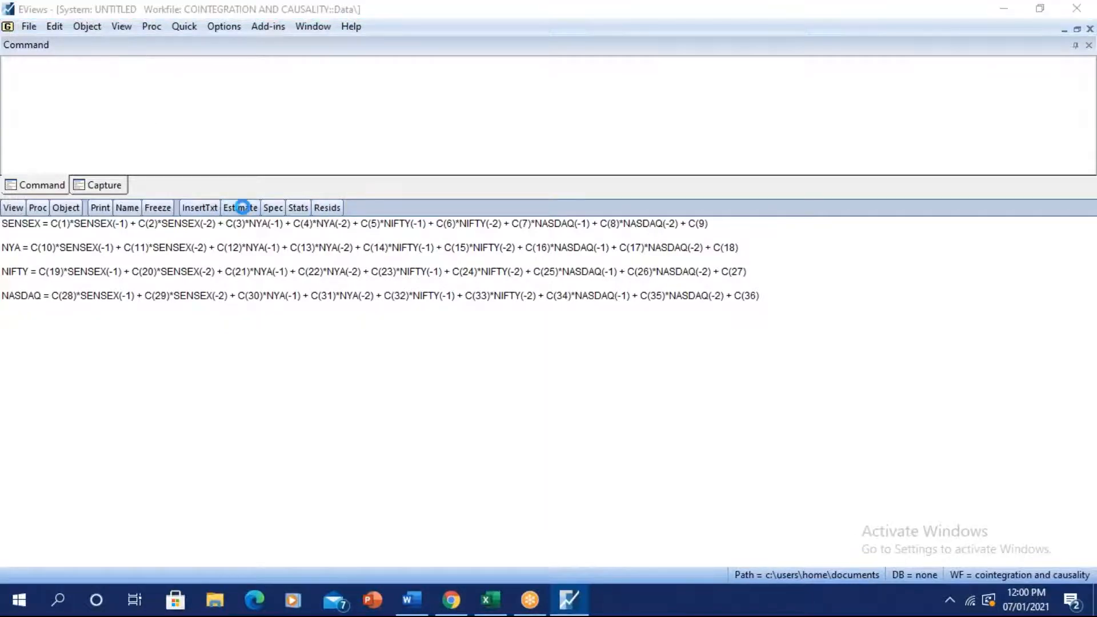
pyautogui.click(657, 512)
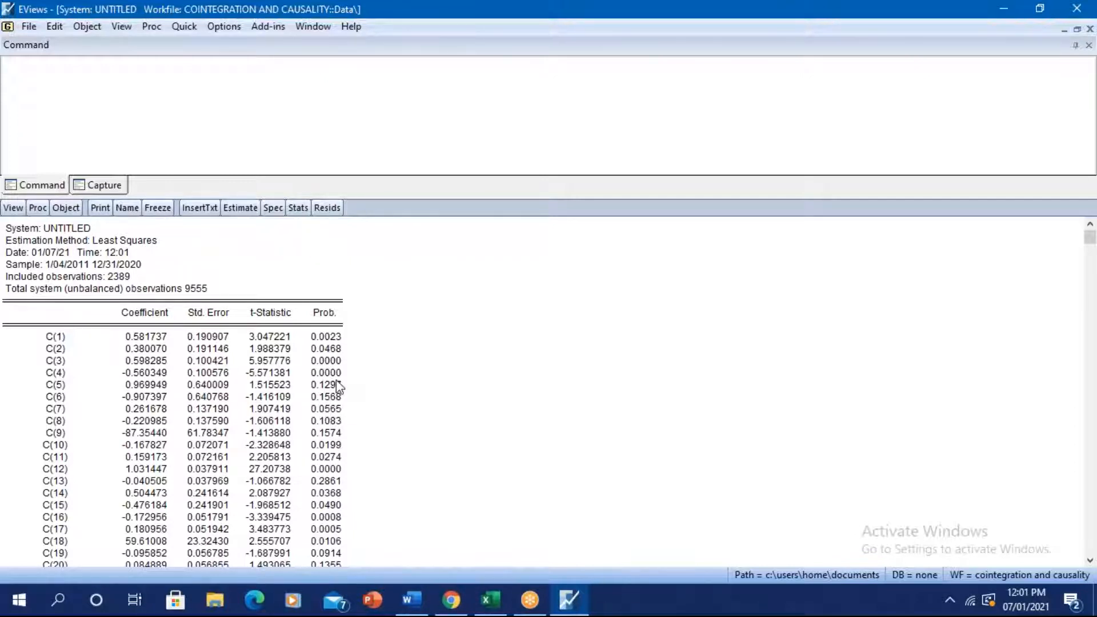
pyautogui.click(241, 208)
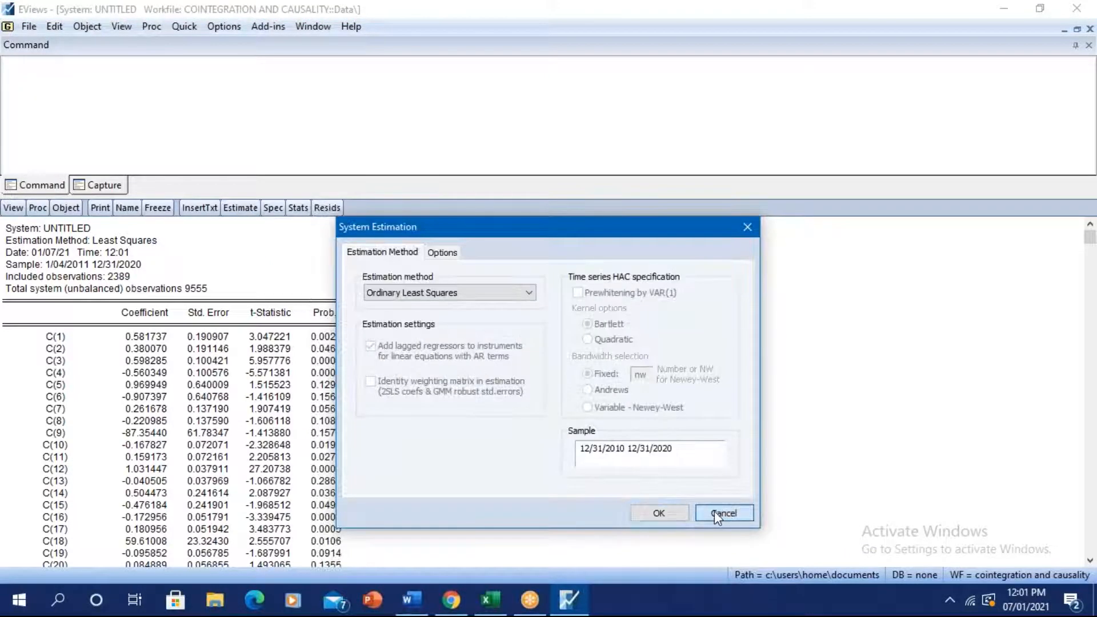
pyautogui.click(715, 512)
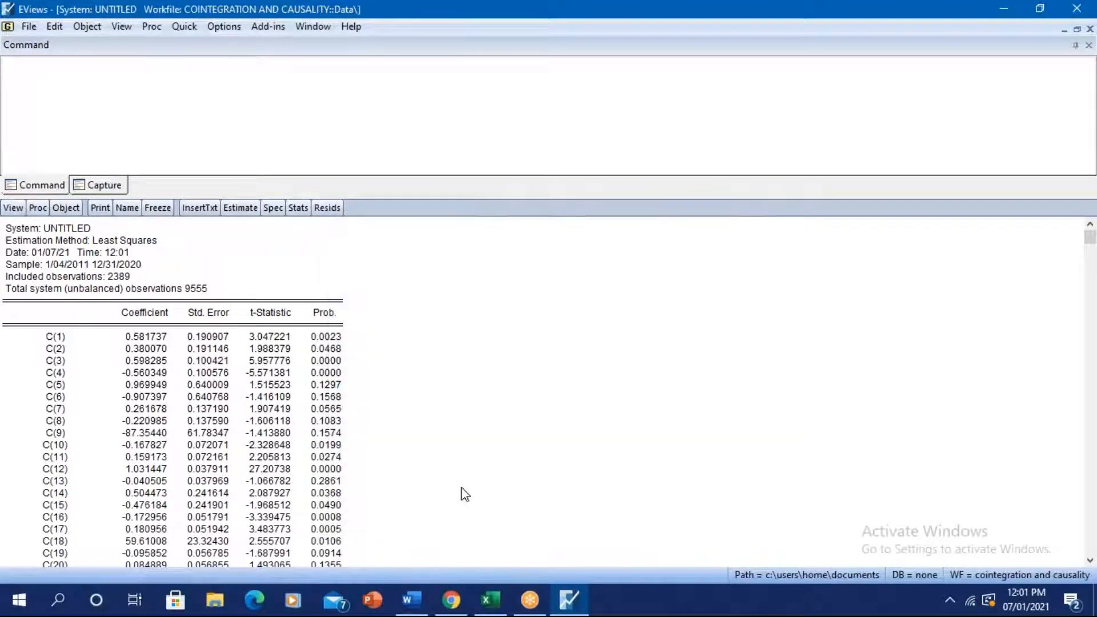
# Run a Wald coefficient test on the OLS system with the restriction C(1)=c(2)=c(3)=c(4)=0.
pyautogui.click(13, 208)
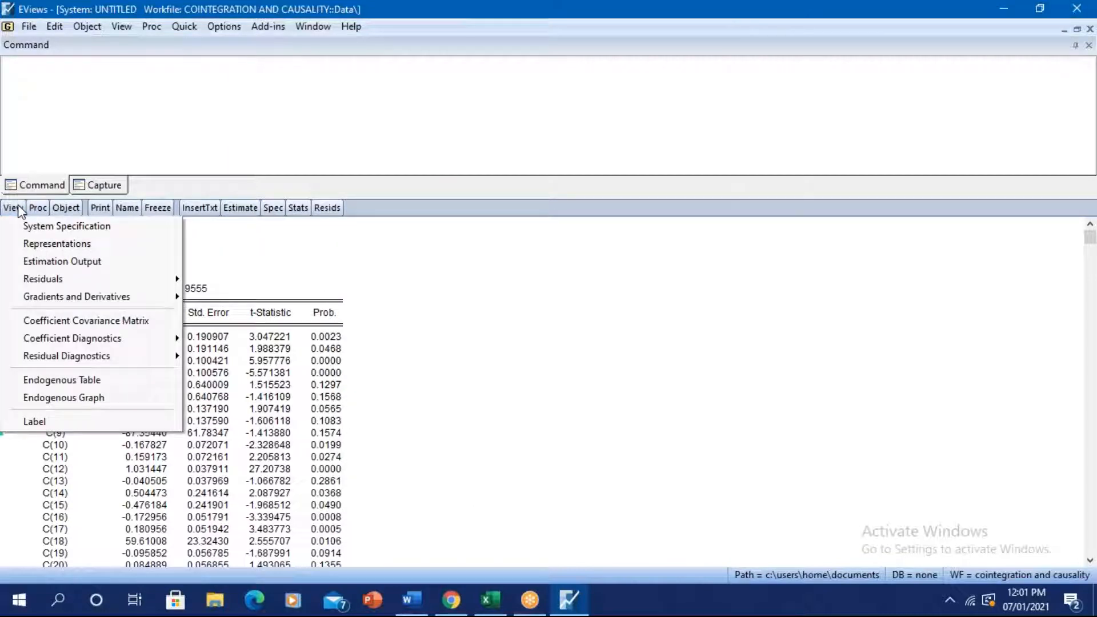
pyautogui.moveTo(64, 339)
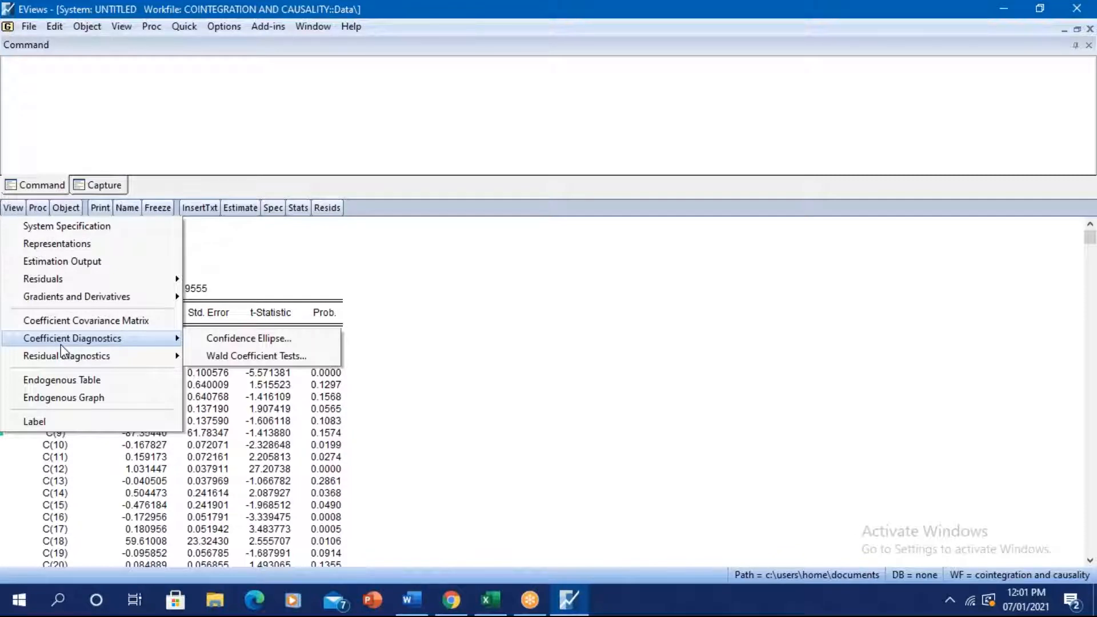
pyautogui.click(219, 355)
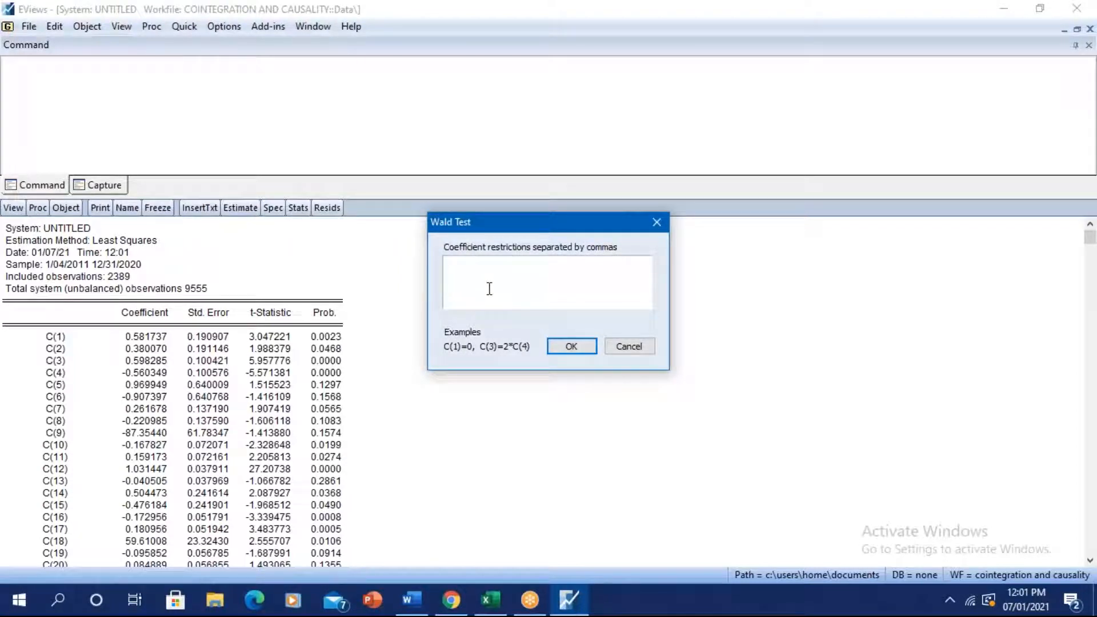
pyautogui.write('C(1)=c(2)=c(3)=c(4)')
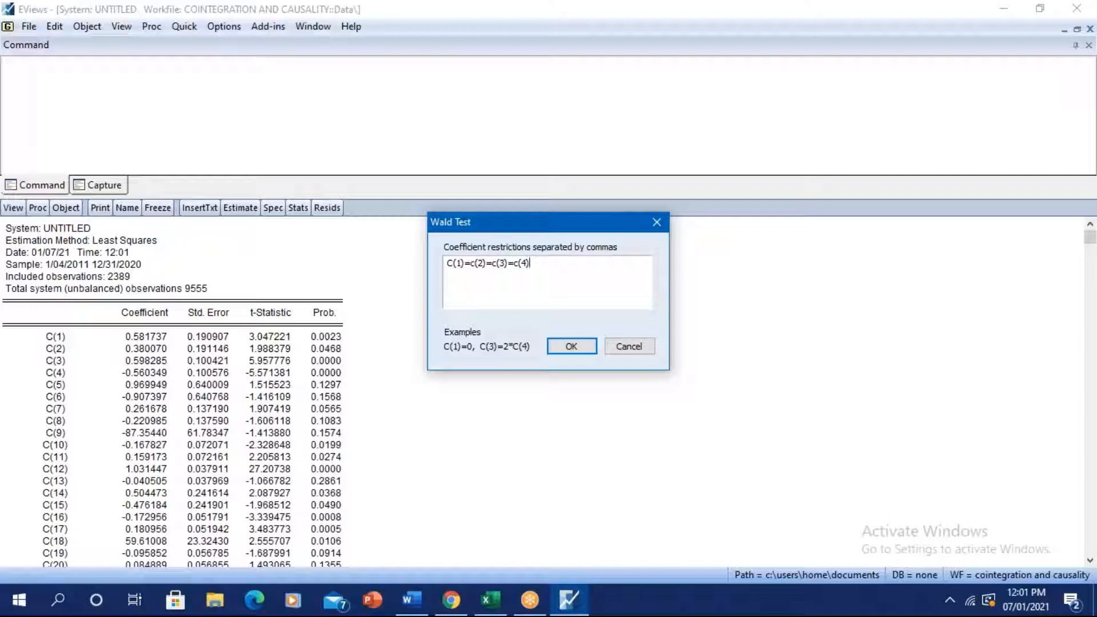
pyautogui.write('=0')
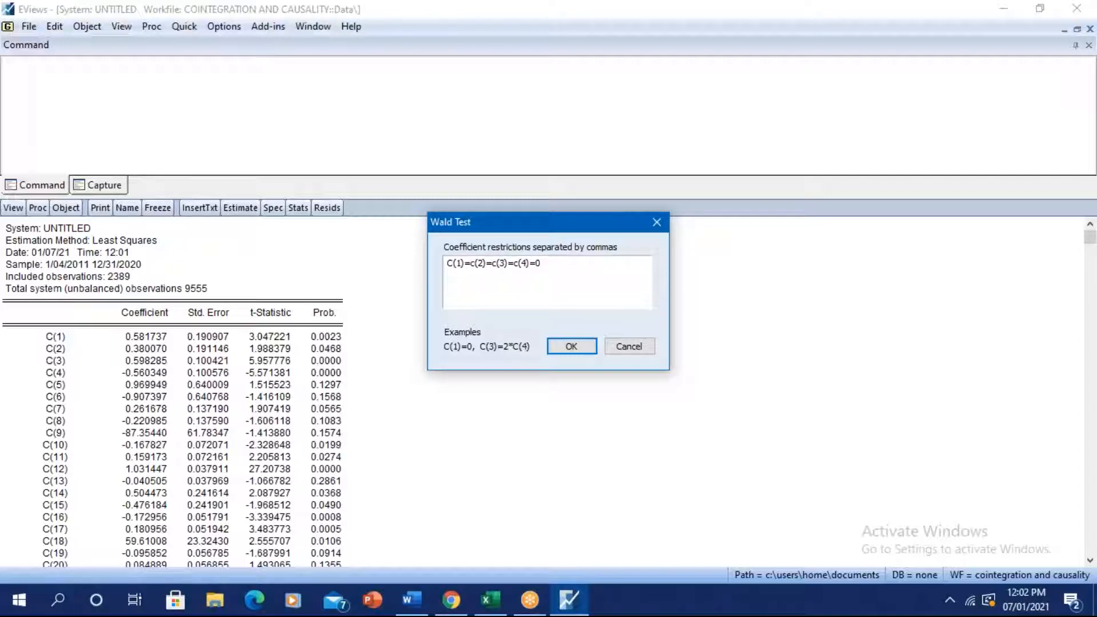
pyautogui.click(570, 348)
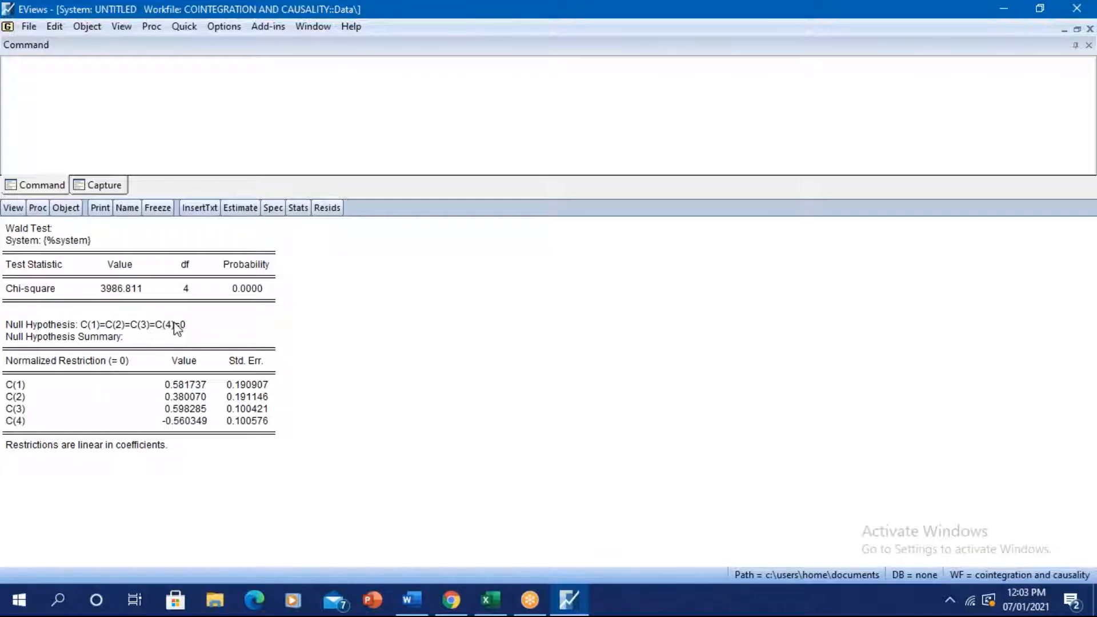
# Estimate an unrestricted VAR of SENSEX, NYA, NIFTY and NASDAQ with lag intervals 1 2, deleting the earlier untitled VAR.
pyautogui.click(184, 27)
pyautogui.click(215, 192)
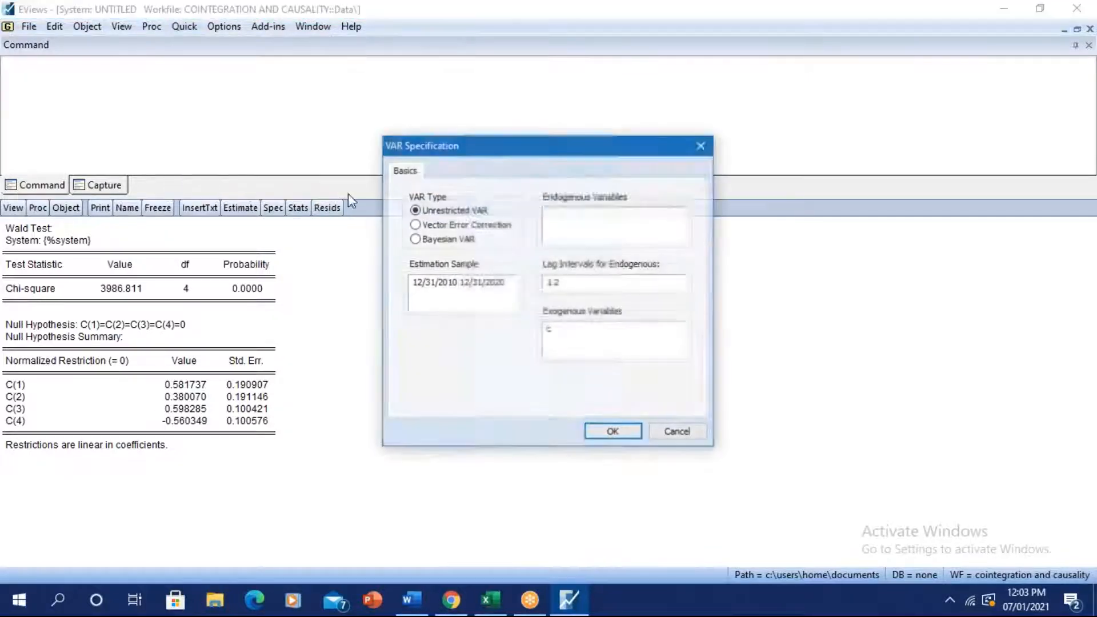
pyautogui.write('SENSEX NYA NIFTY NASDAQ')
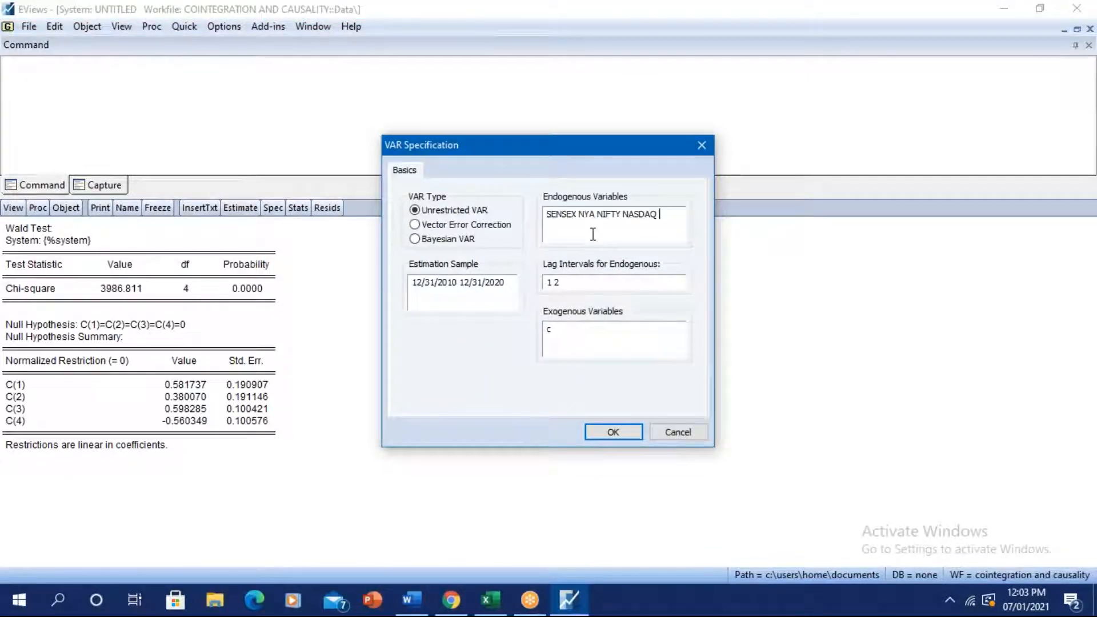
pyautogui.click(613, 435)
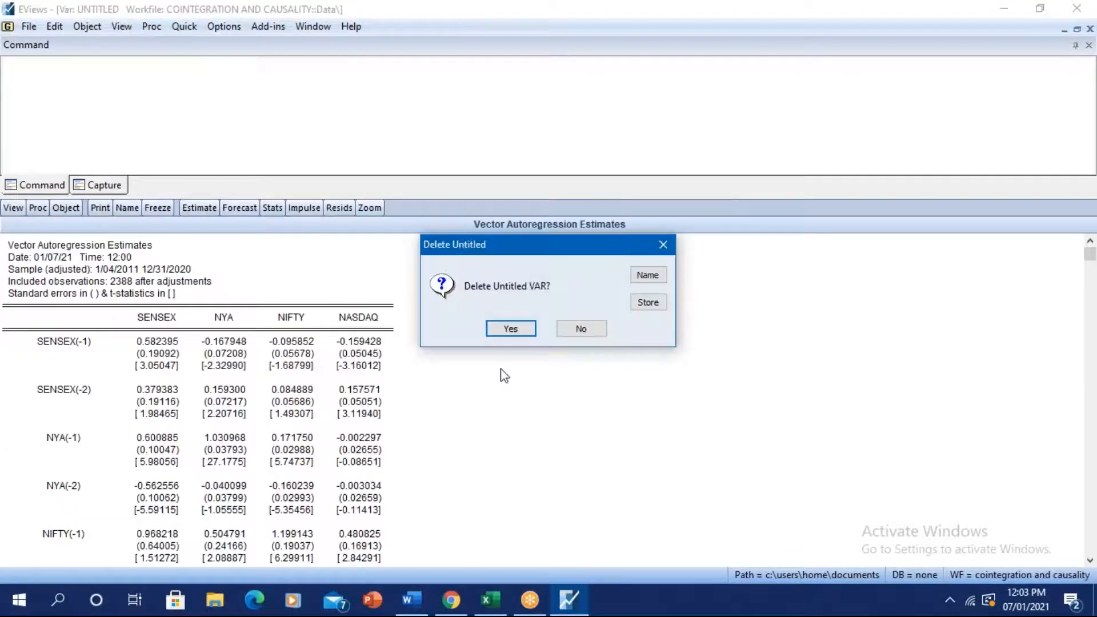
pyautogui.click(510, 329)
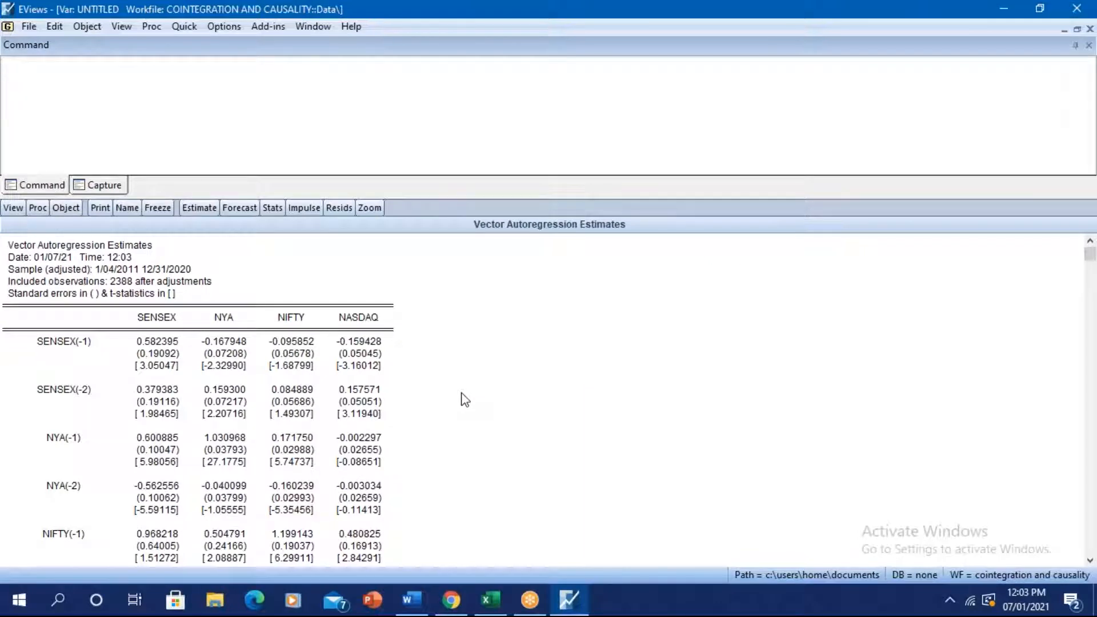
# Review the lag coefficients in the new VAR output and check its specification settings without changing them.
pyautogui.scroll(-2, 461, 396)
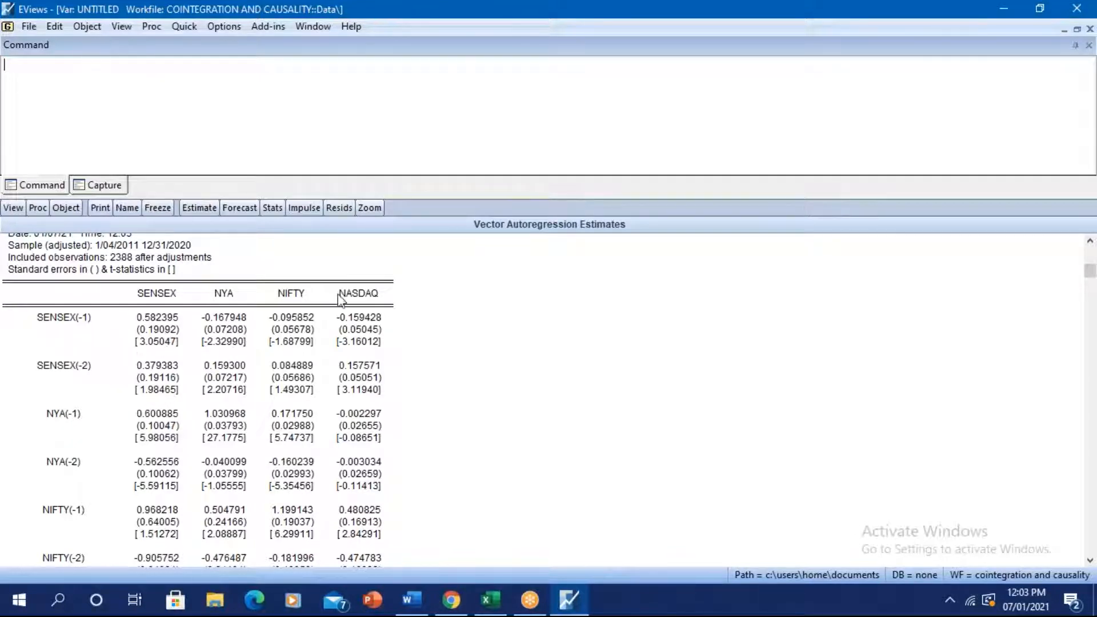
pyautogui.scroll(-9, 465, 405)
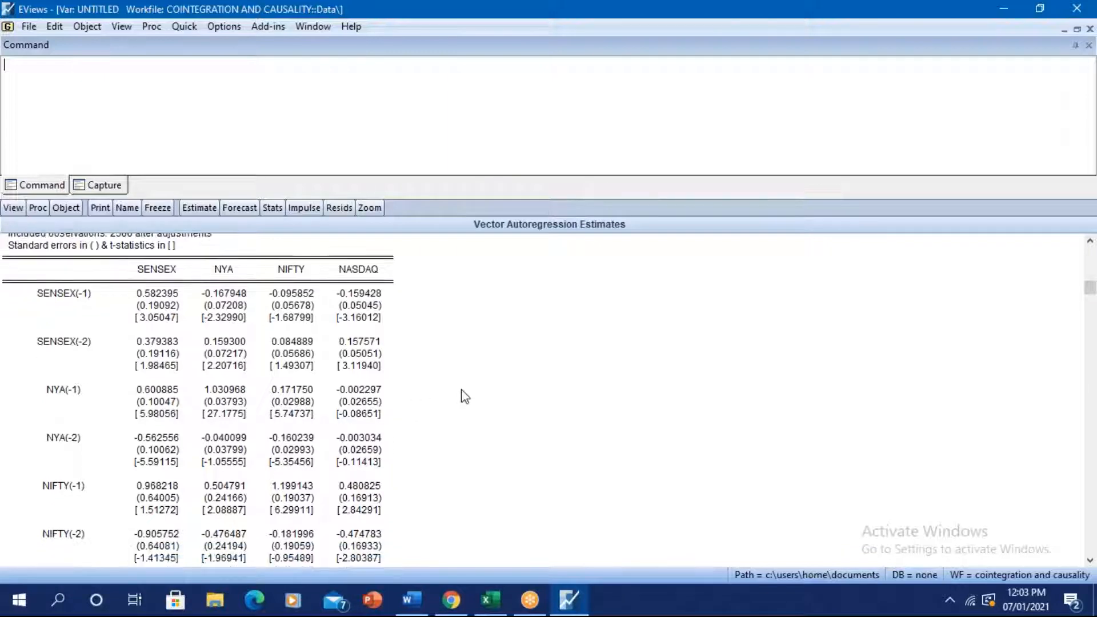
pyautogui.scroll(7, 465, 405)
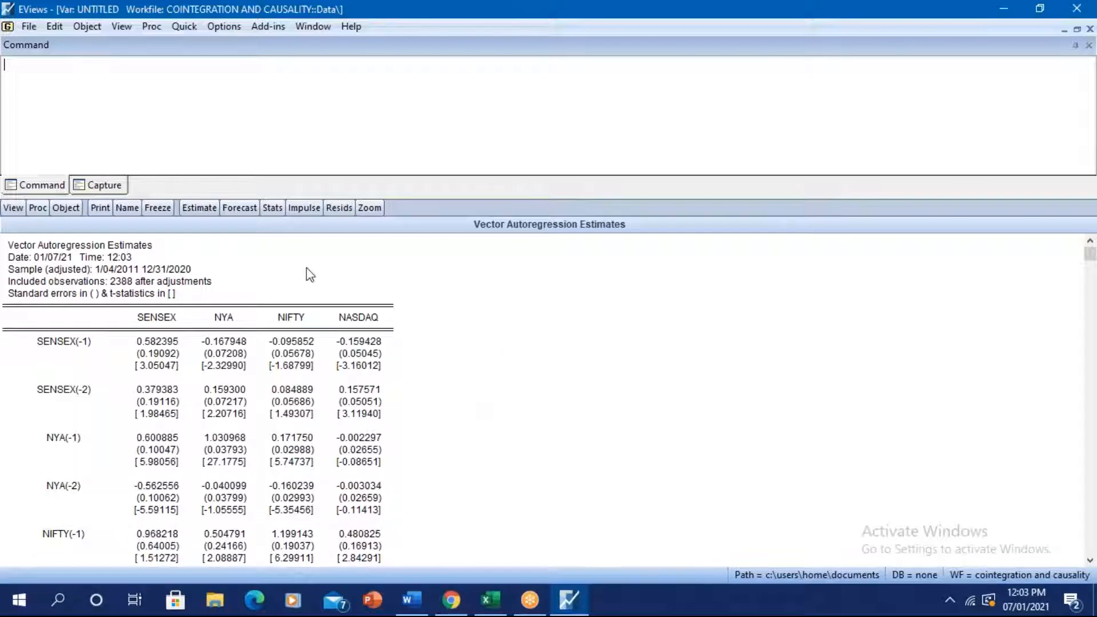
pyautogui.click(195, 207)
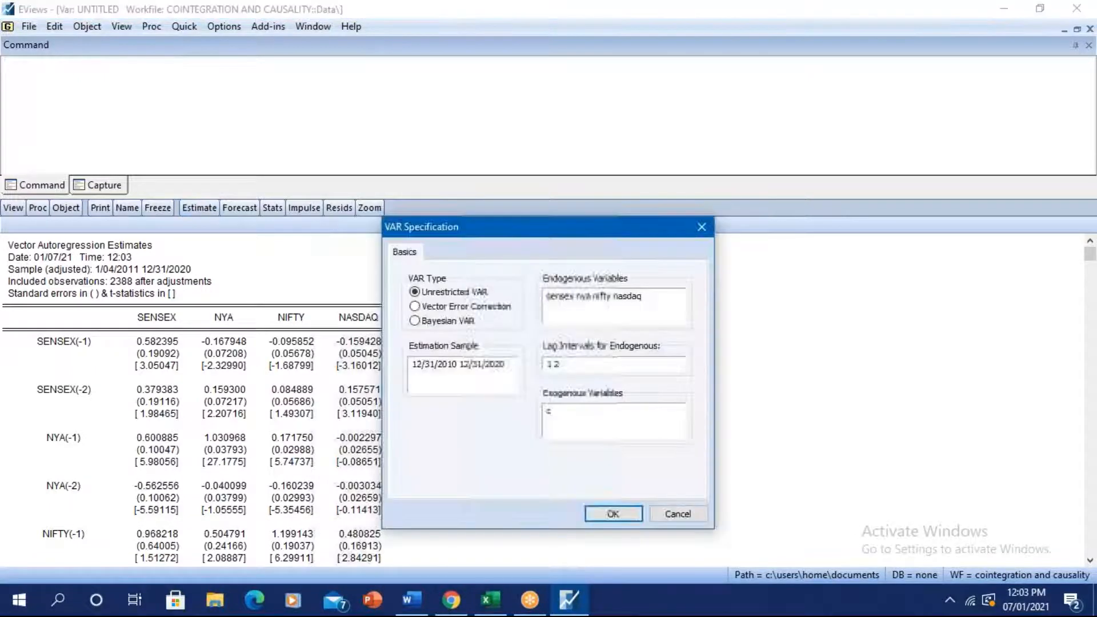
pyautogui.click(677, 514)
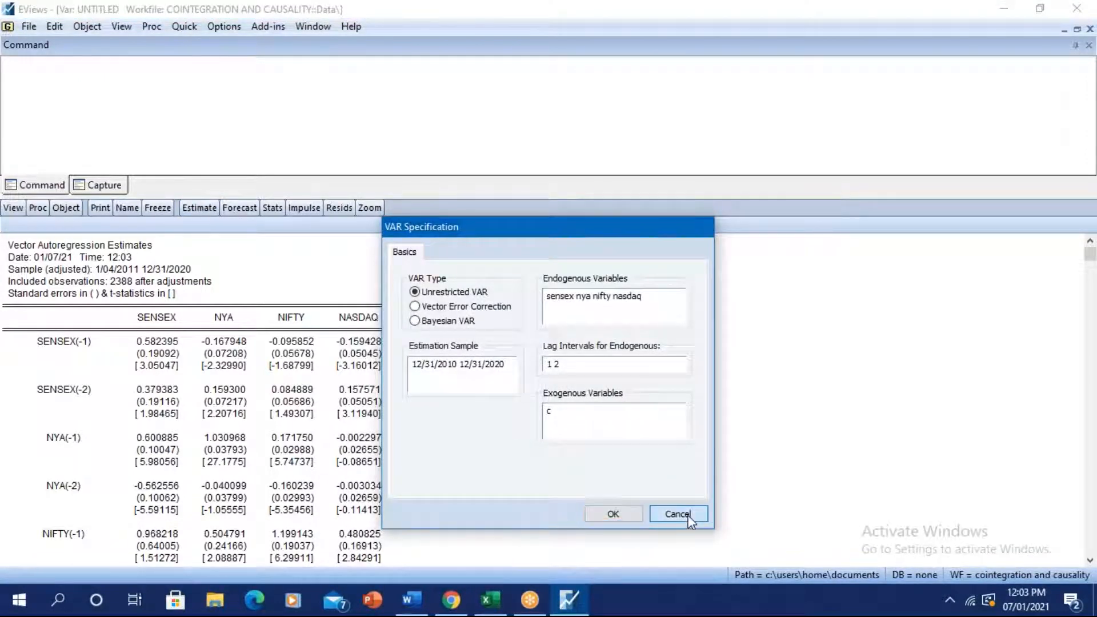
pyautogui.click(184, 27)
pyautogui.moveTo(209, 162)
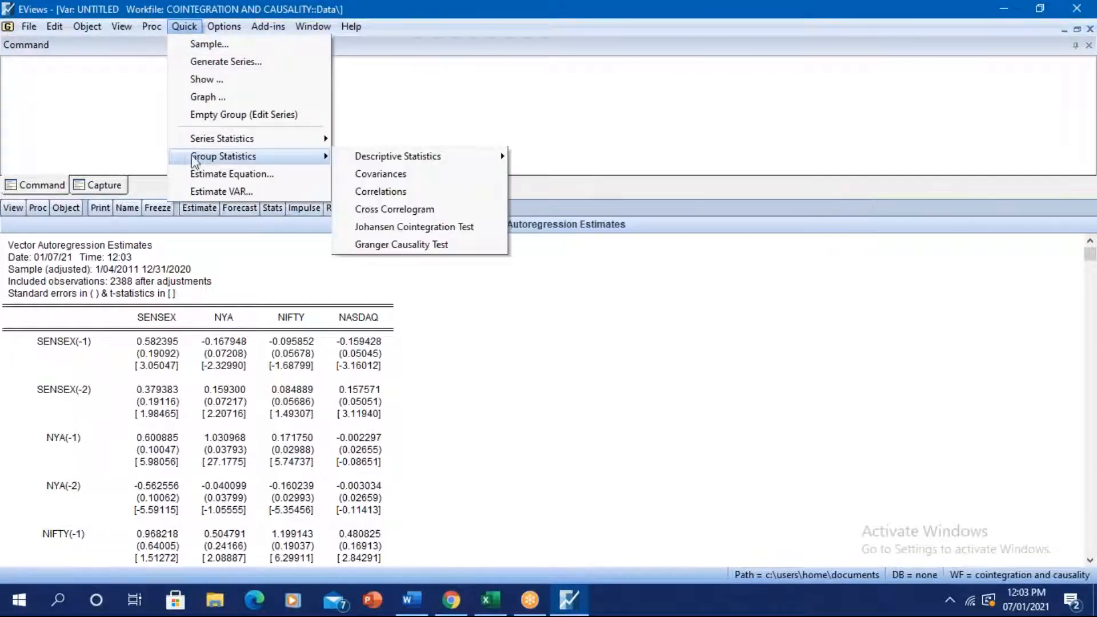
pyautogui.click(431, 87)
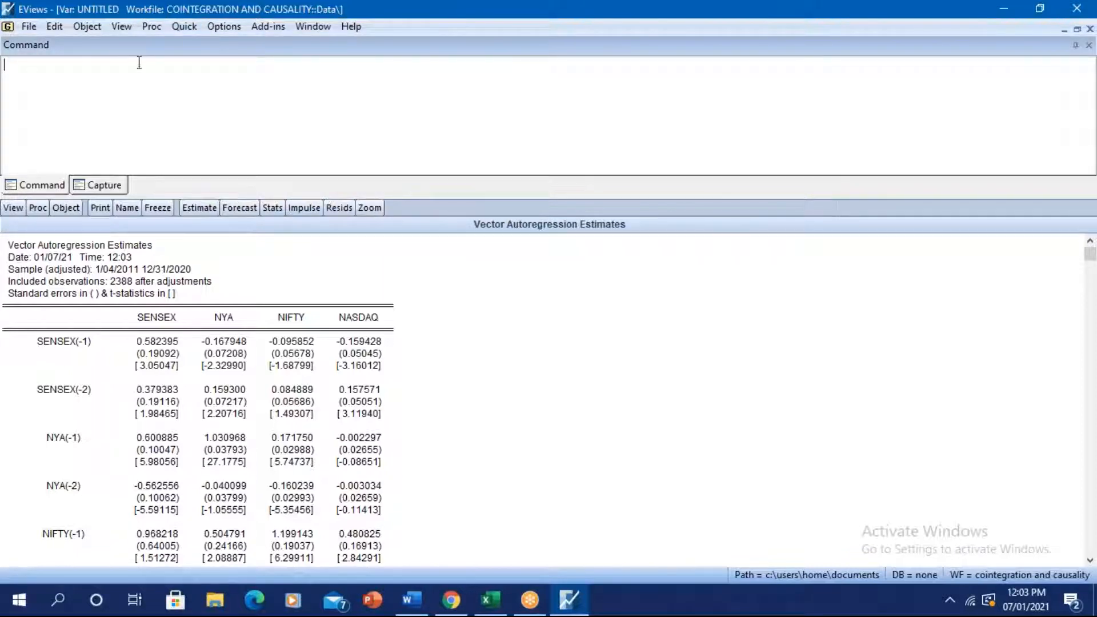
pyautogui.click(151, 28)
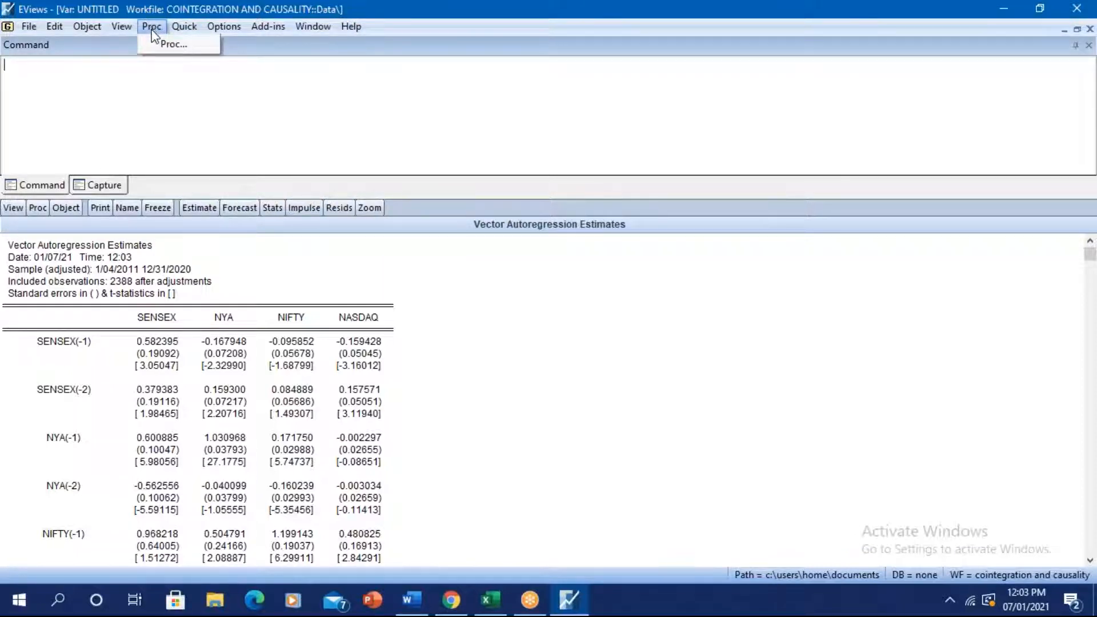
pyautogui.click(297, 137)
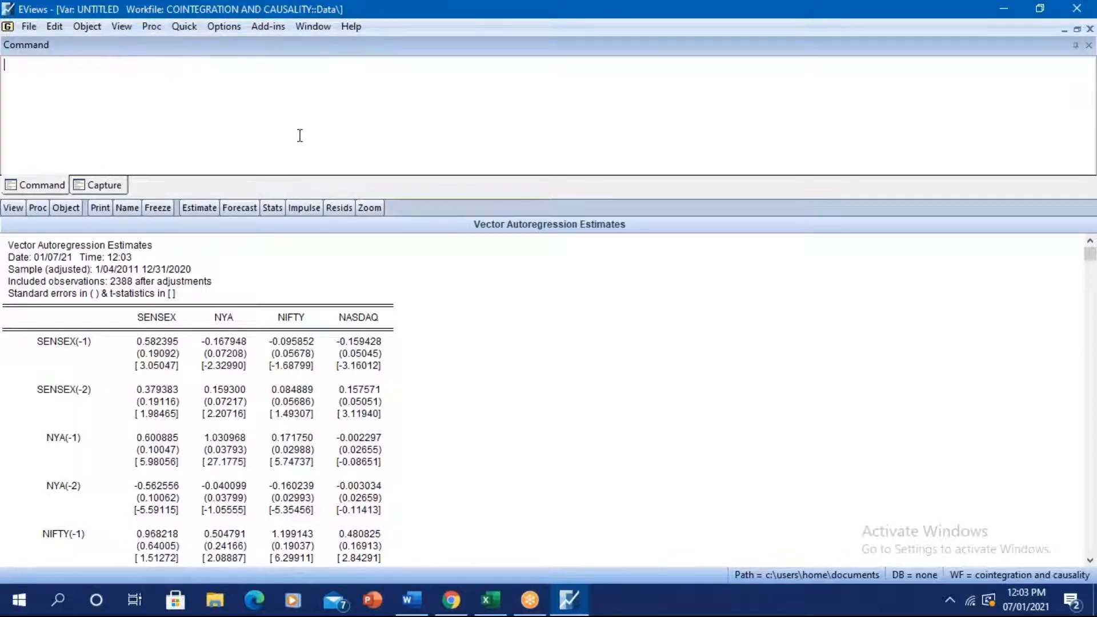
pyautogui.click(152, 26)
pyautogui.click(420, 333)
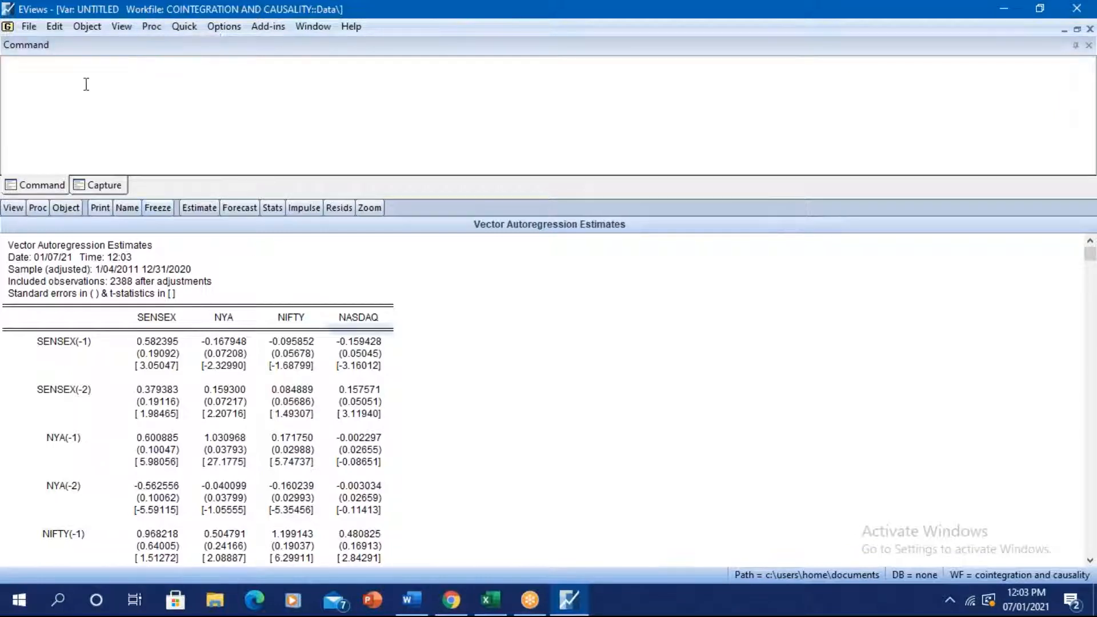
# Make a system ordered by variable from the two-lag VAR of the four stock indices.
pyautogui.click(151, 26)
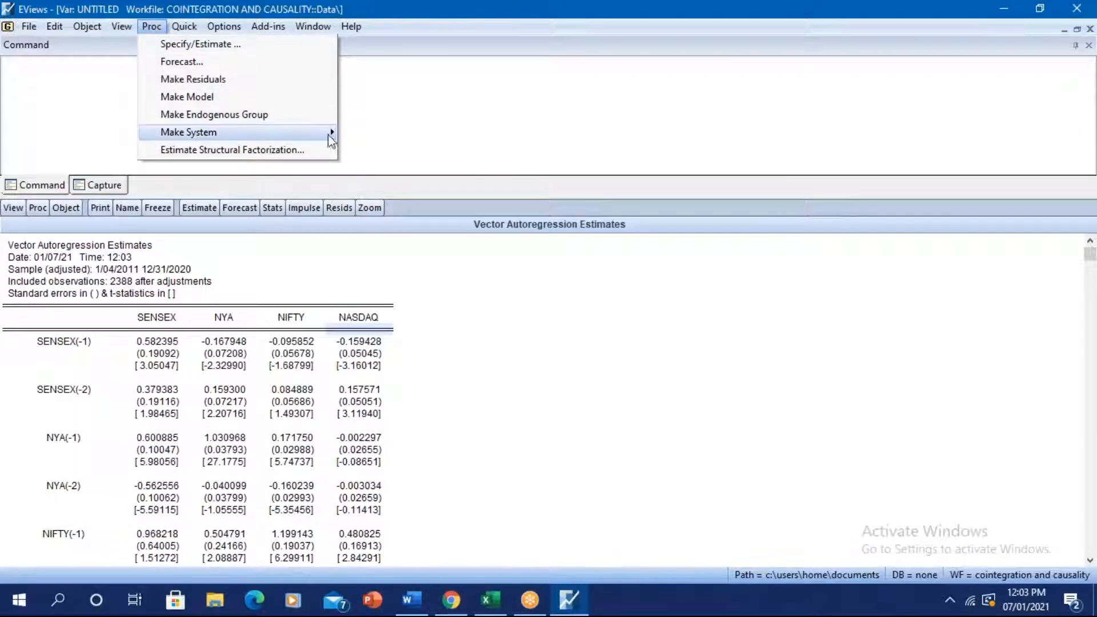
pyautogui.moveTo(338, 133)
pyautogui.click(377, 135)
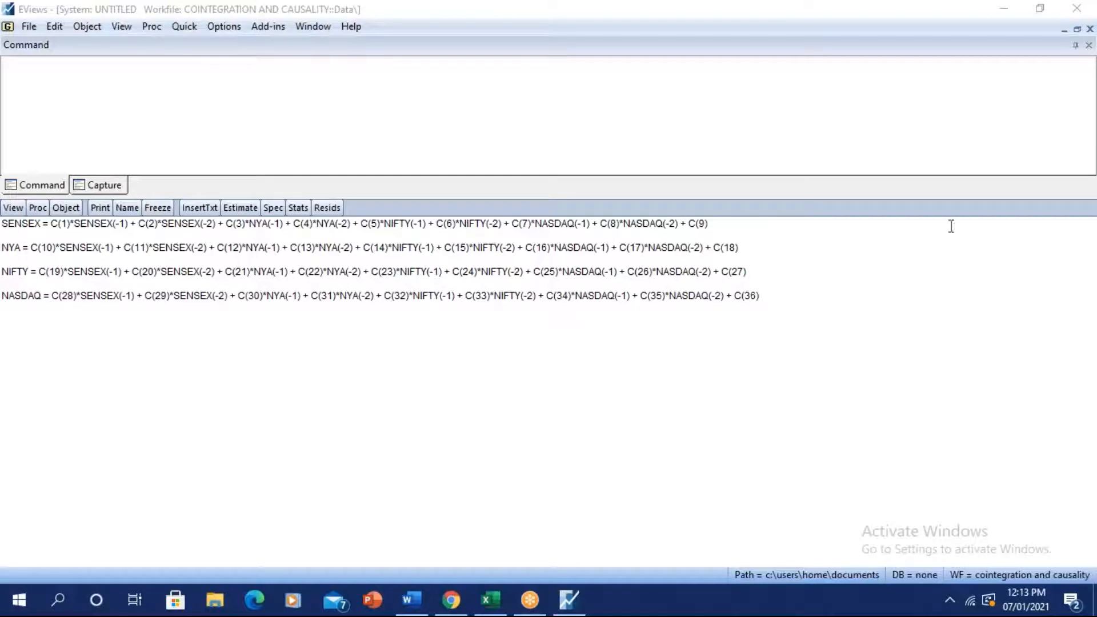
# Close and delete the untitled system and the untitled VAR to return to the workfile's object list.
pyautogui.click(1089, 29)
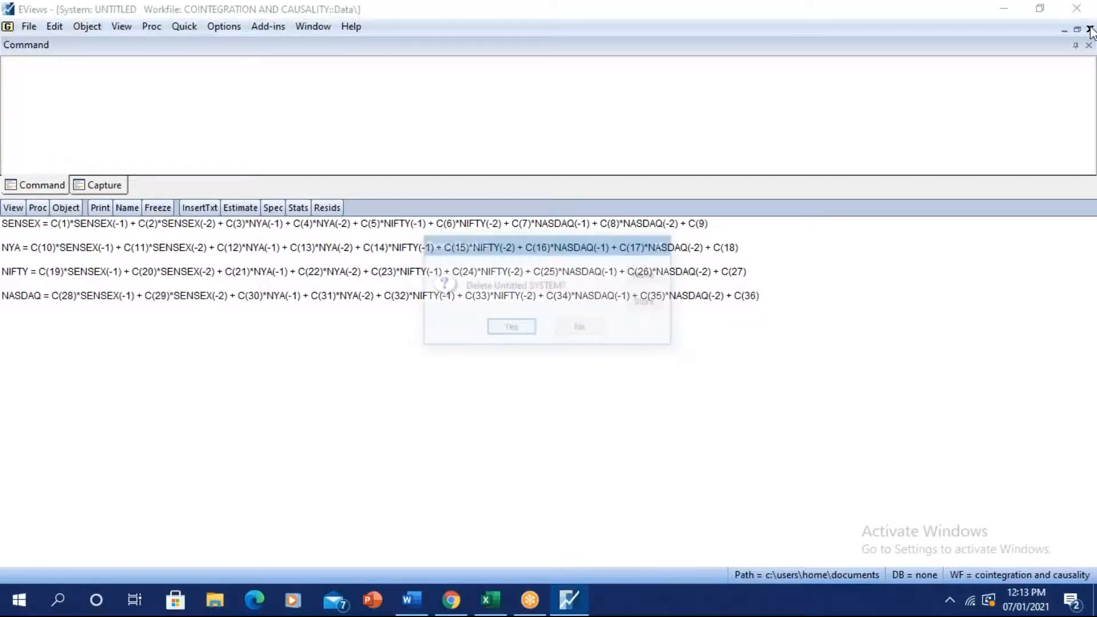
pyautogui.click(523, 327)
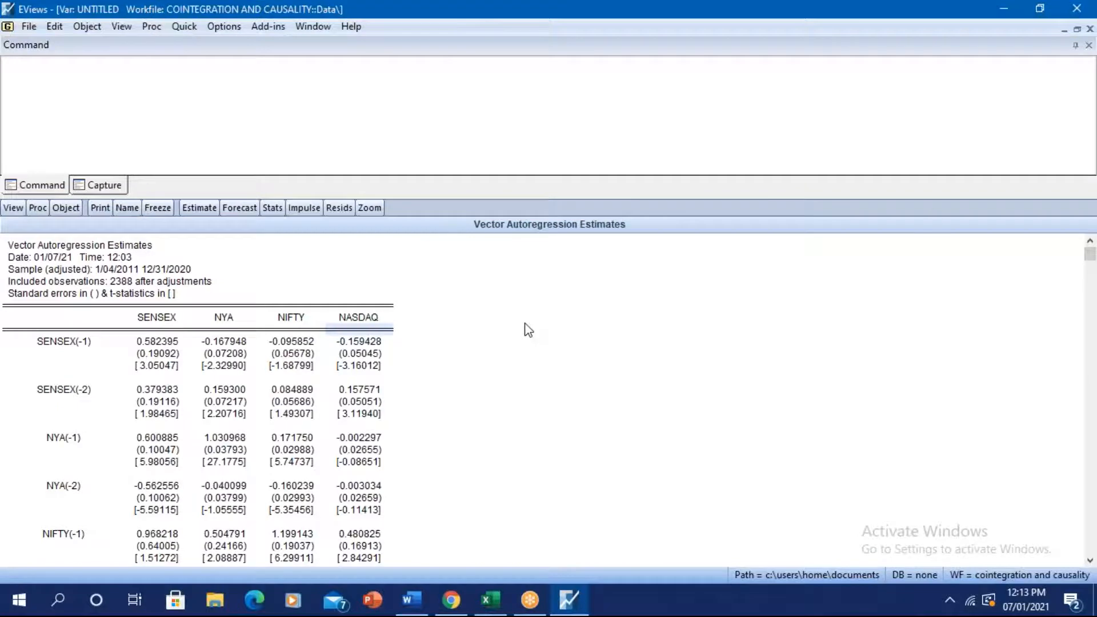
pyautogui.click(1090, 29)
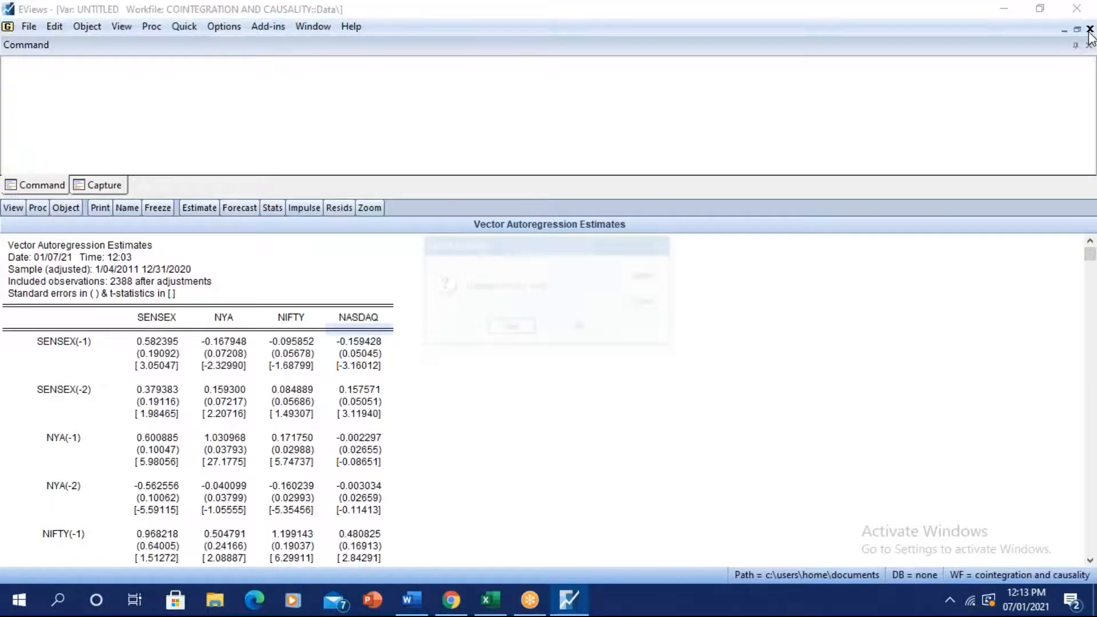
pyautogui.click(516, 328)
pyautogui.click(441, 396)
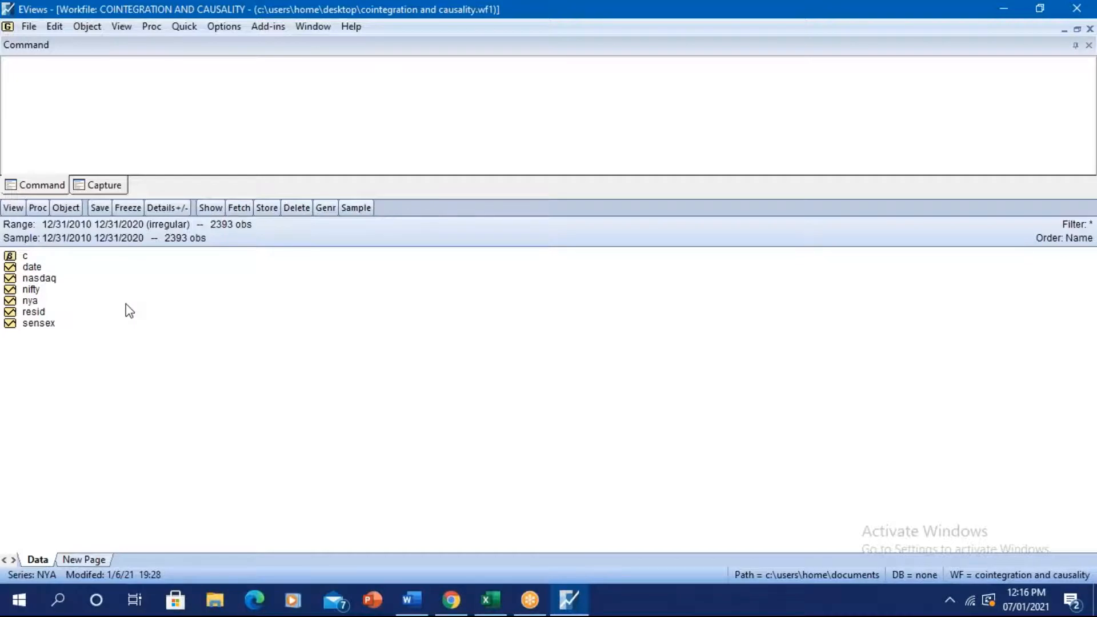
# Estimate a Vector Error Correction model with endogenous variables SENSEX NYA NIFTY NASDAQ and lag intervals 1 2.
pyautogui.click(38, 327)
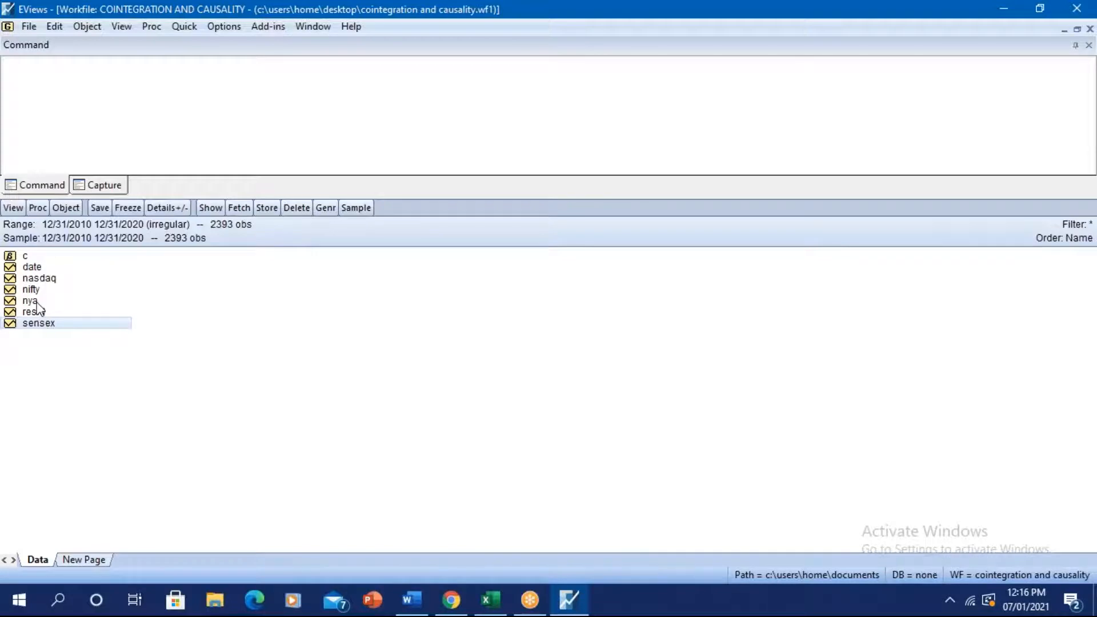
pyautogui.keyDown('ctrl'); pyautogui.click(34, 301); pyautogui.keyUp('ctrl')
pyautogui.keyDown('ctrl'); pyautogui.click(36, 290); pyautogui.keyUp('ctrl')
pyautogui.keyDown('ctrl'); pyautogui.click(43, 279); pyautogui.keyUp('ctrl')
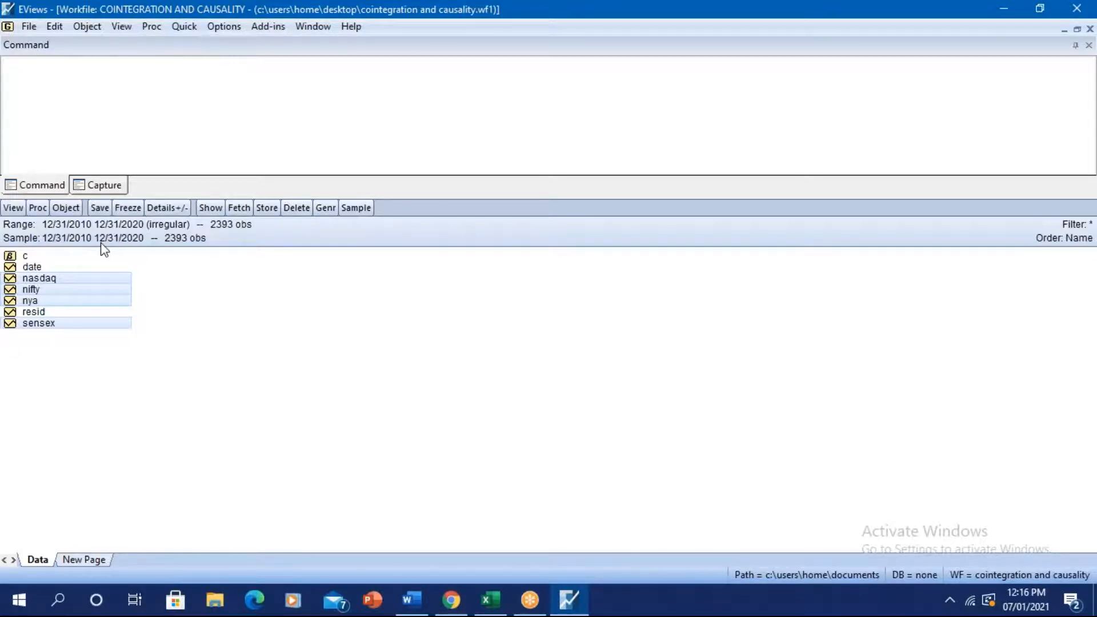
pyautogui.click(183, 29)
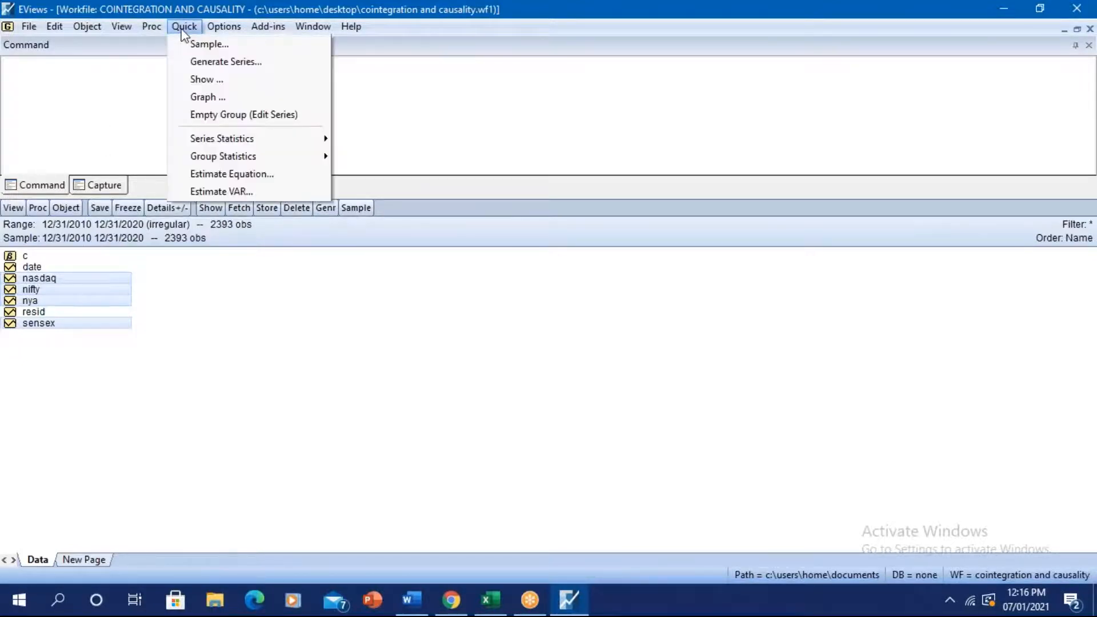
pyautogui.click(194, 192)
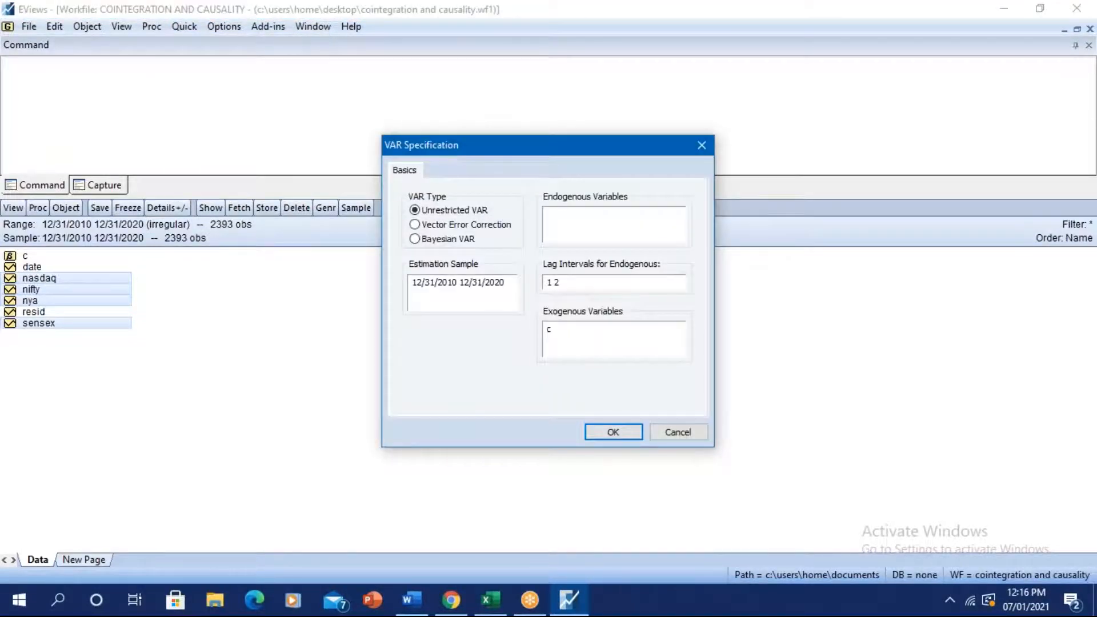
pyautogui.click(415, 225)
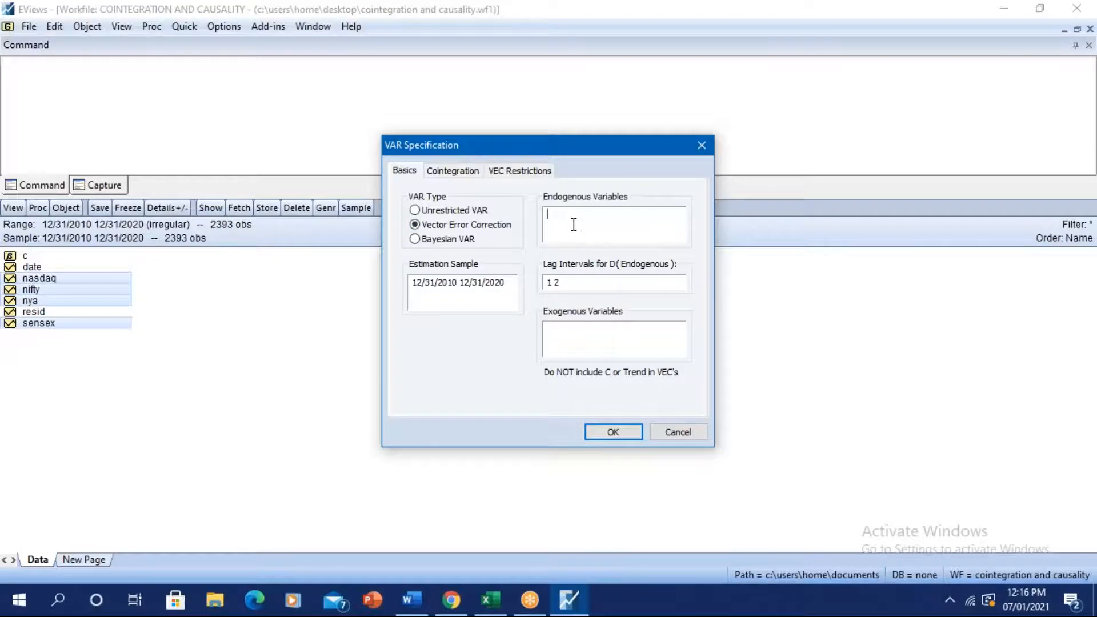
pyautogui.write('SENSEX NYA NIFTY NASDAQ')
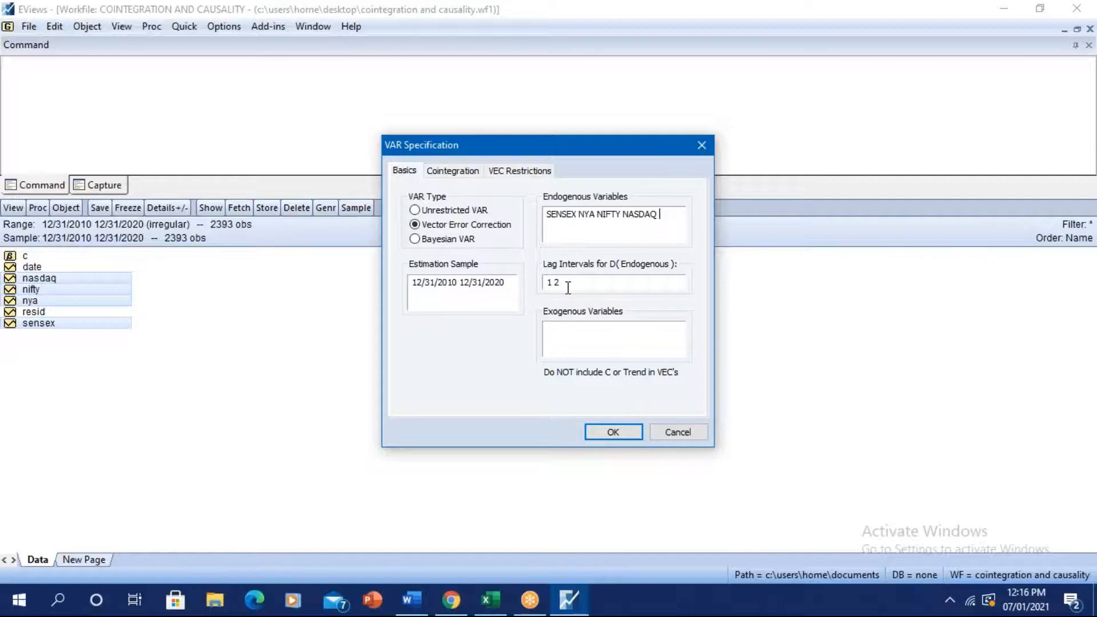
pyautogui.click(627, 437)
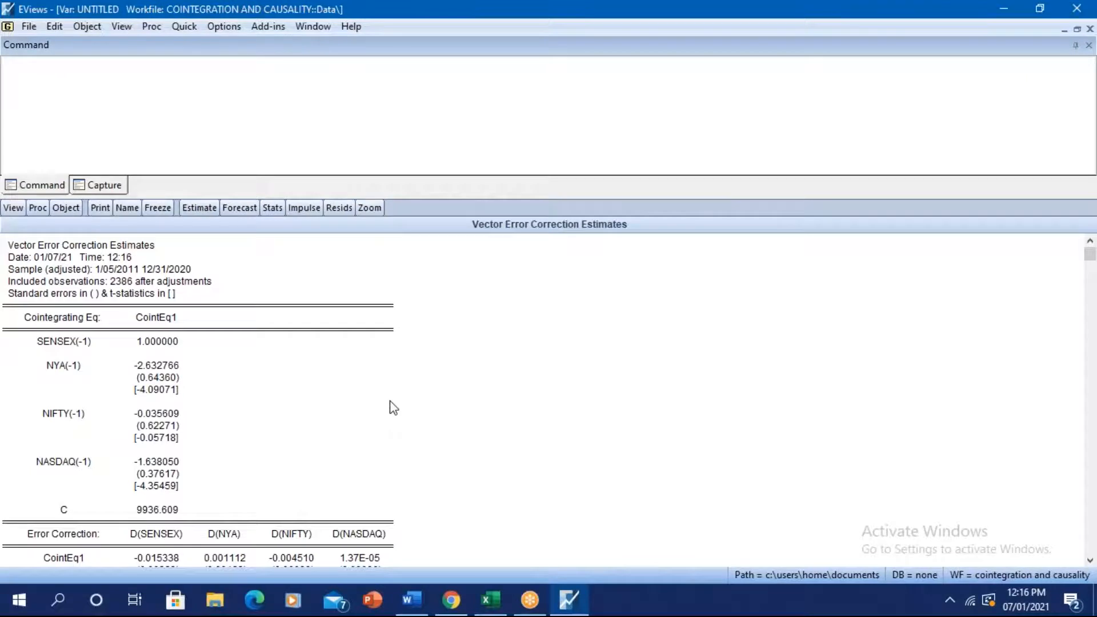
# Re-estimate the Vector Error Correction model for SENSEX NYA NIFTY NASDAQ with lags 1 2, keeping the default cointegration settings, and delete the previous untitled VAR.
pyautogui.scroll(-1, 393, 406)
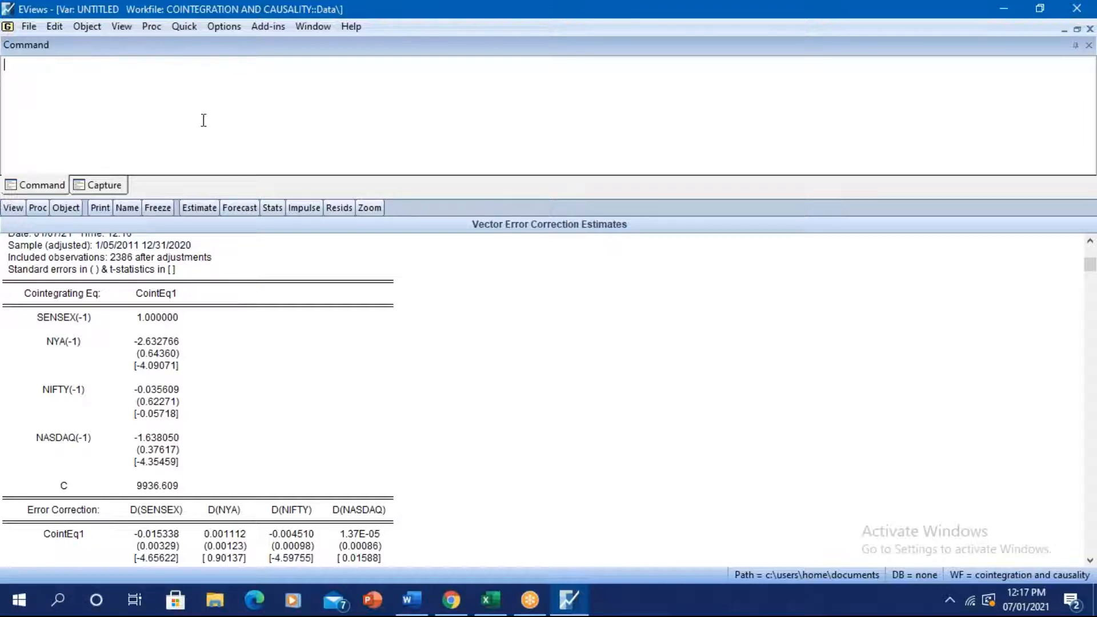
pyautogui.click(187, 30)
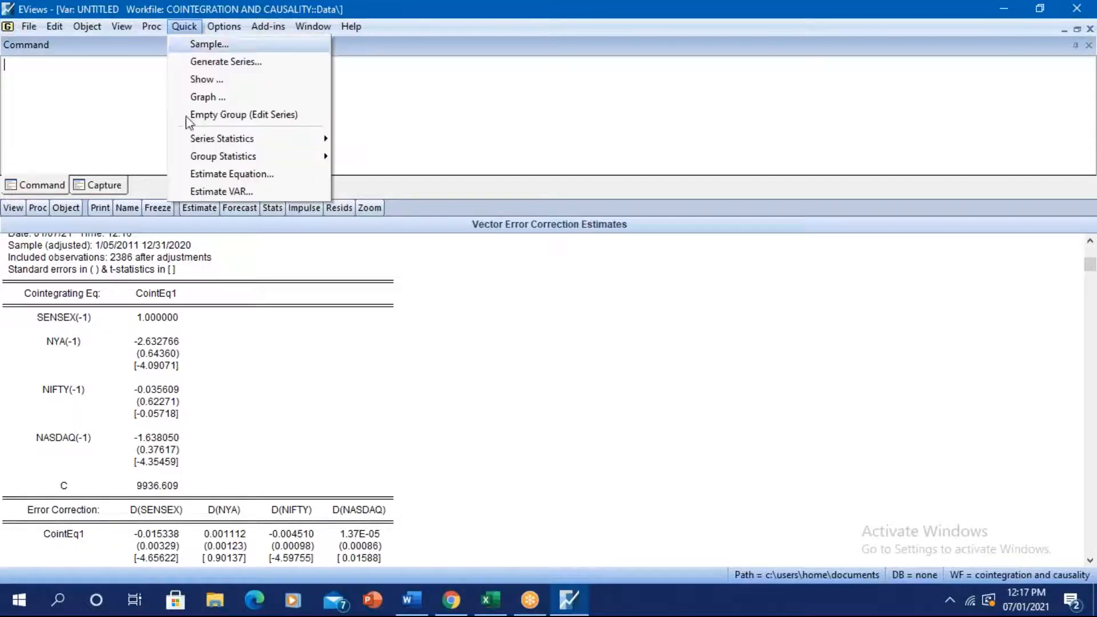
pyautogui.click(207, 192)
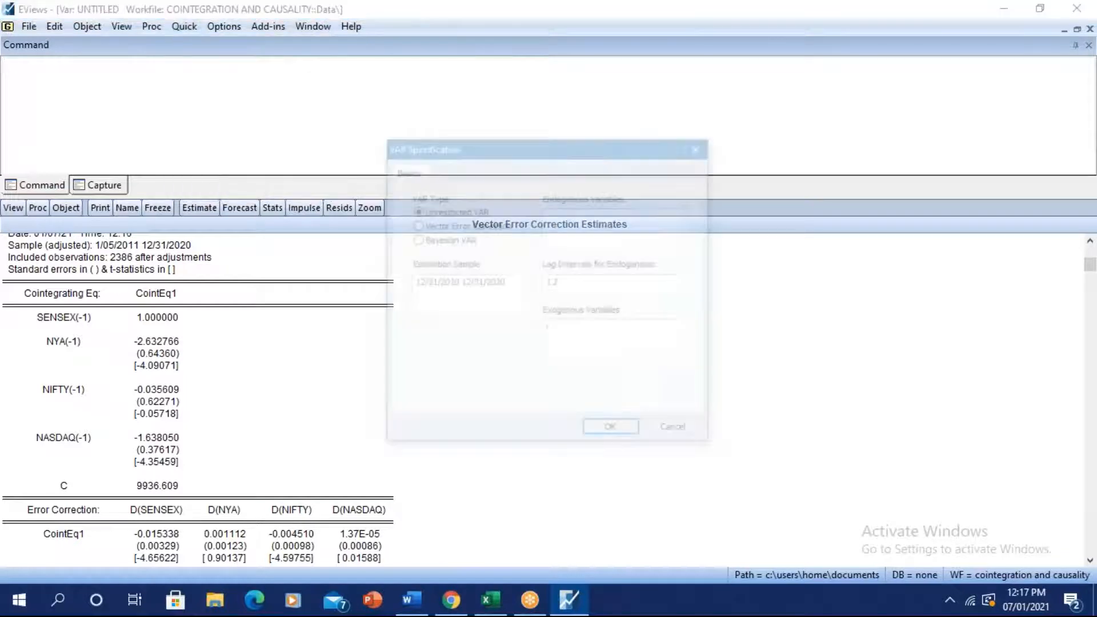
pyautogui.click(438, 227)
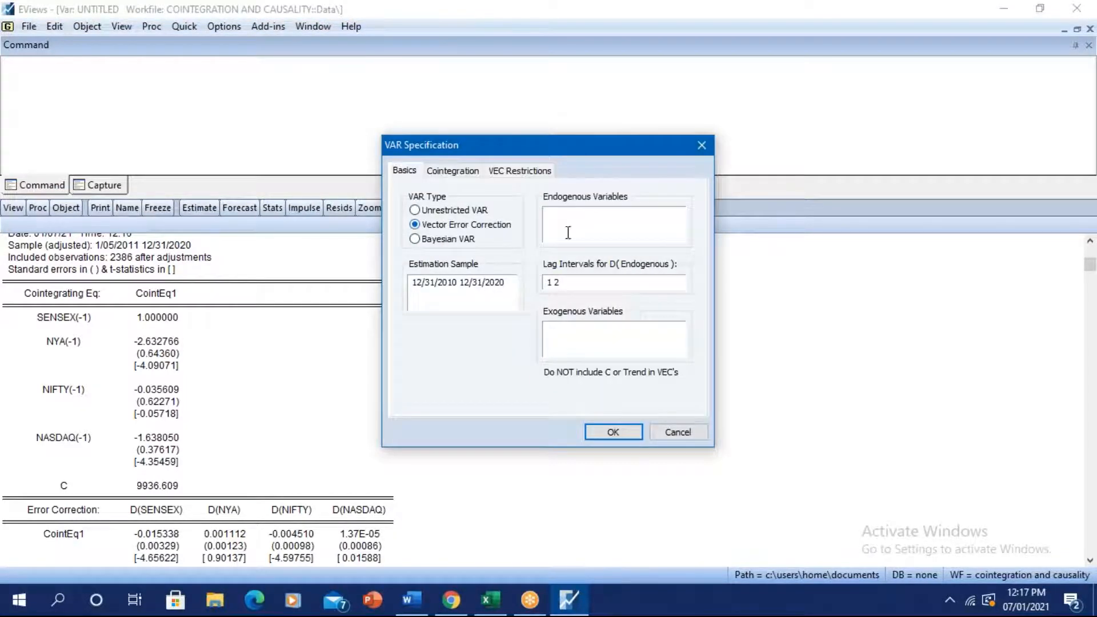
pyautogui.write('SENSEX NYA NIFTY NASDAQ')
pyautogui.click(454, 171)
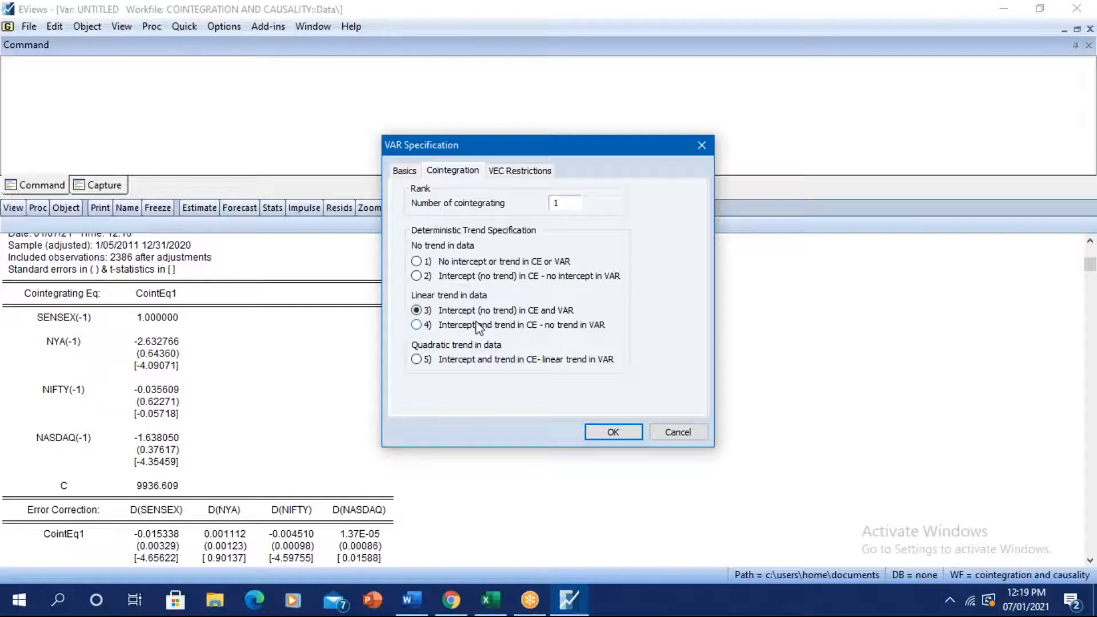
pyautogui.click(613, 432)
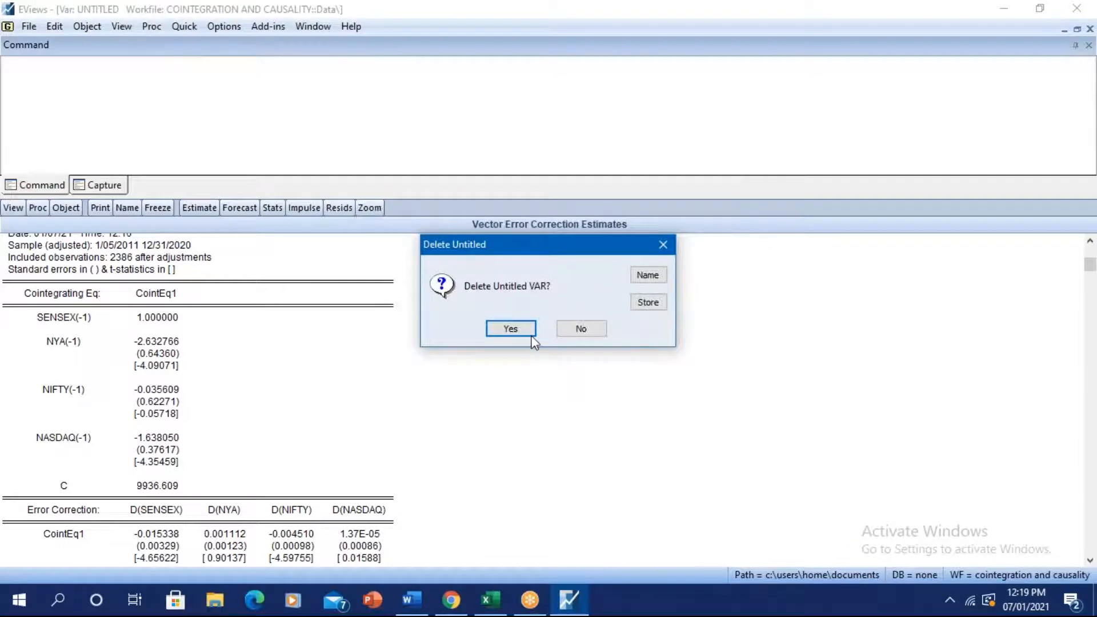
pyautogui.click(510, 330)
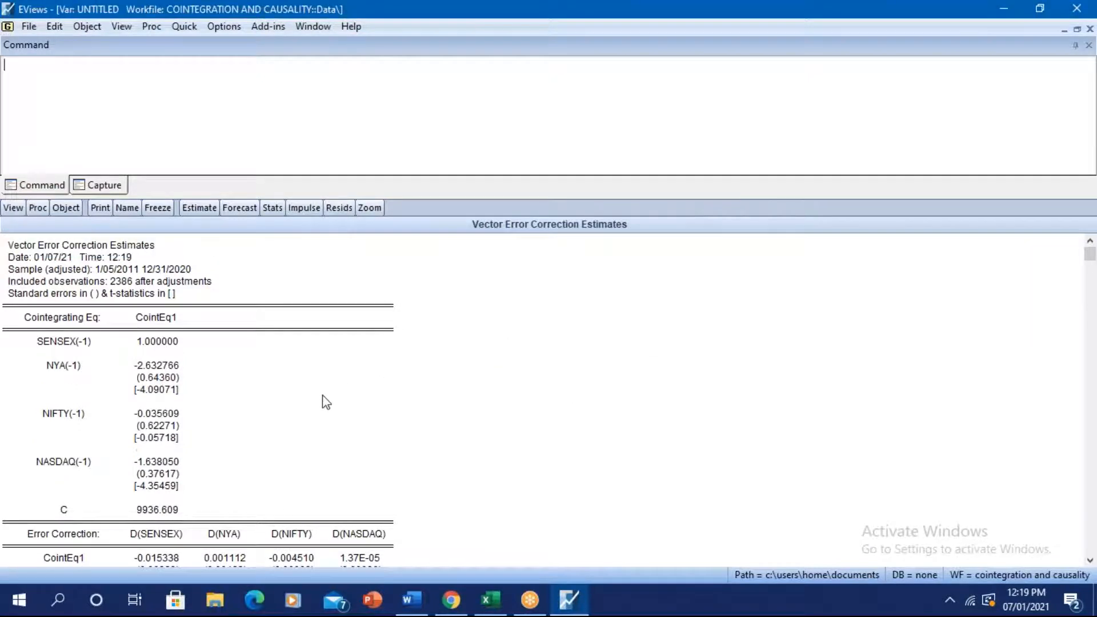
# Examine the Vector Error Correction output, highlighting the CointEq1 row and reading the lagged coefficients and t-statistics of each index.
pyautogui.scroll(-1, 322, 402)
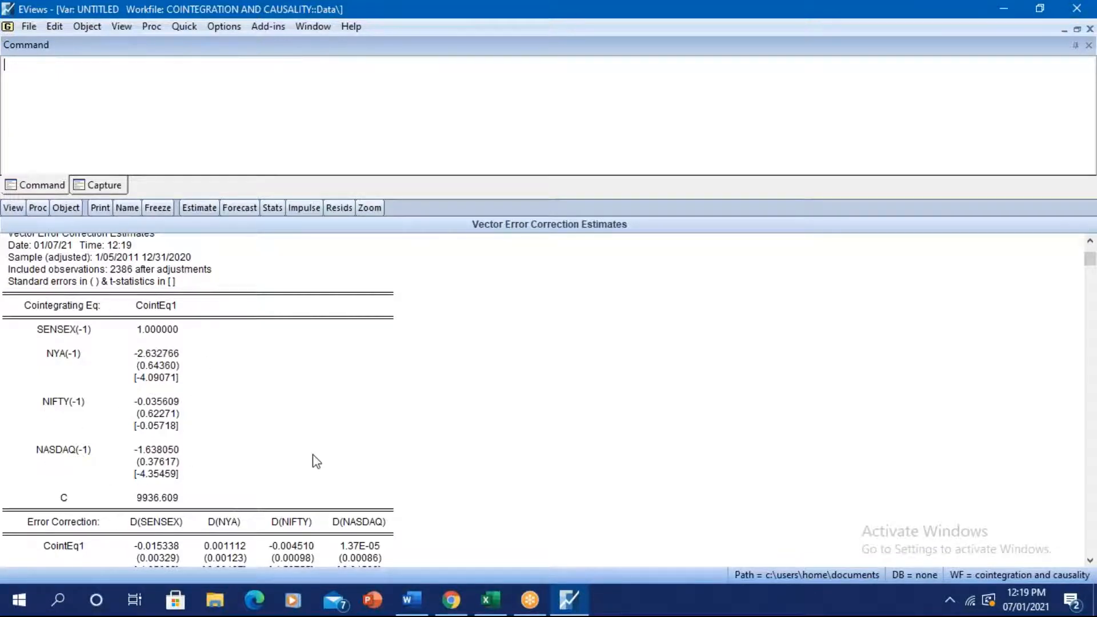
pyautogui.scroll(-4, 332, 440)
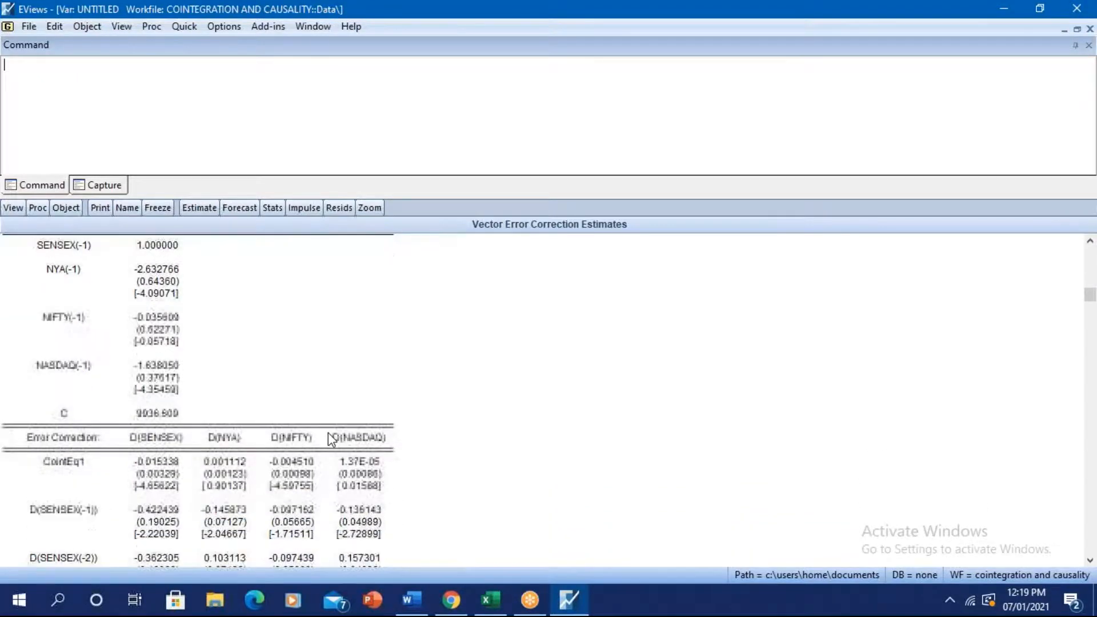
pyautogui.scroll(-2, 331, 440)
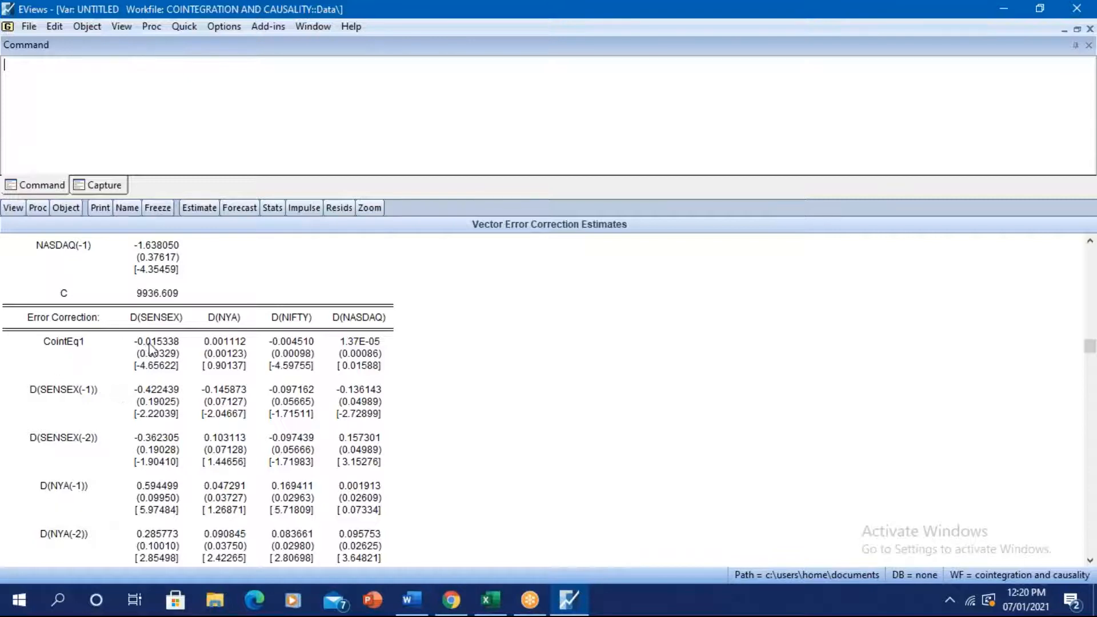
pyautogui.moveTo(123, 341); pyautogui.dragTo(382, 377)
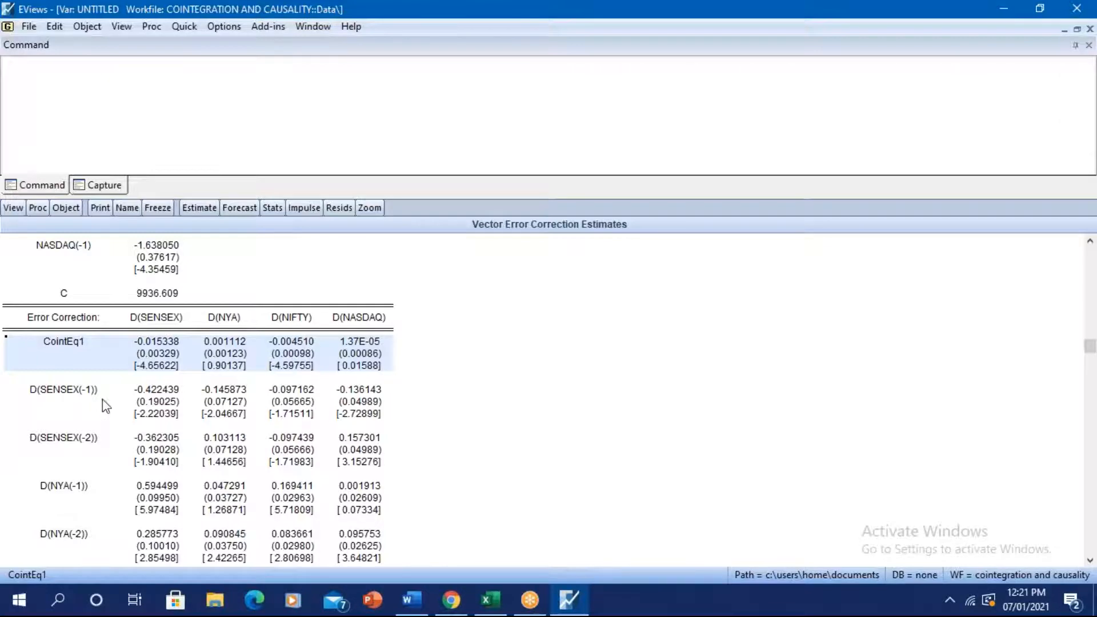
pyautogui.scroll(-5, 120, 403)
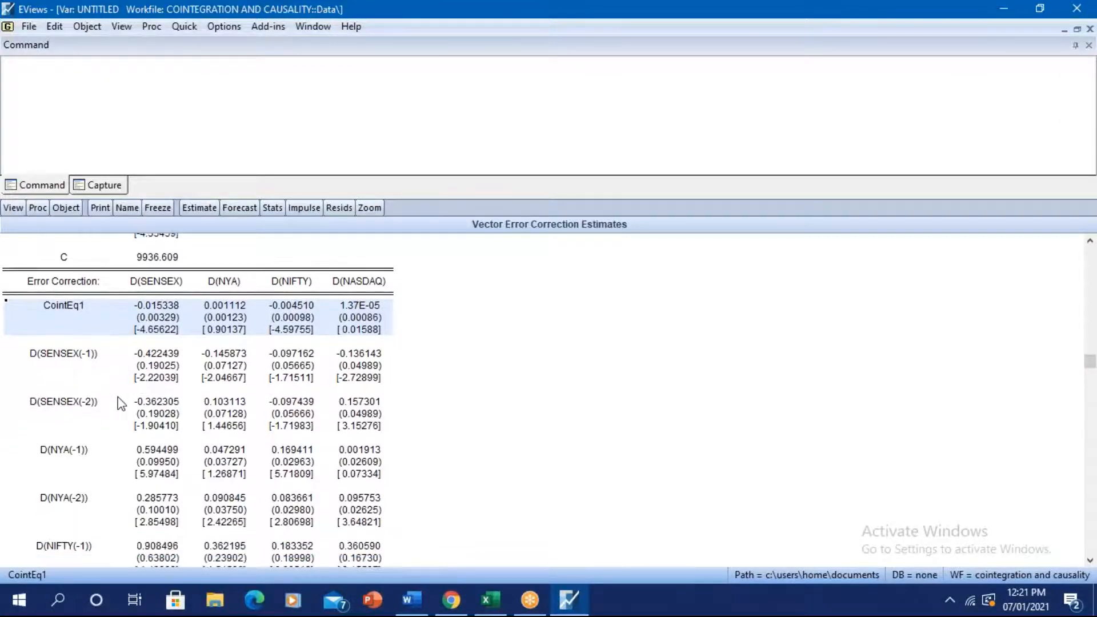
pyautogui.scroll(-2, 119, 402)
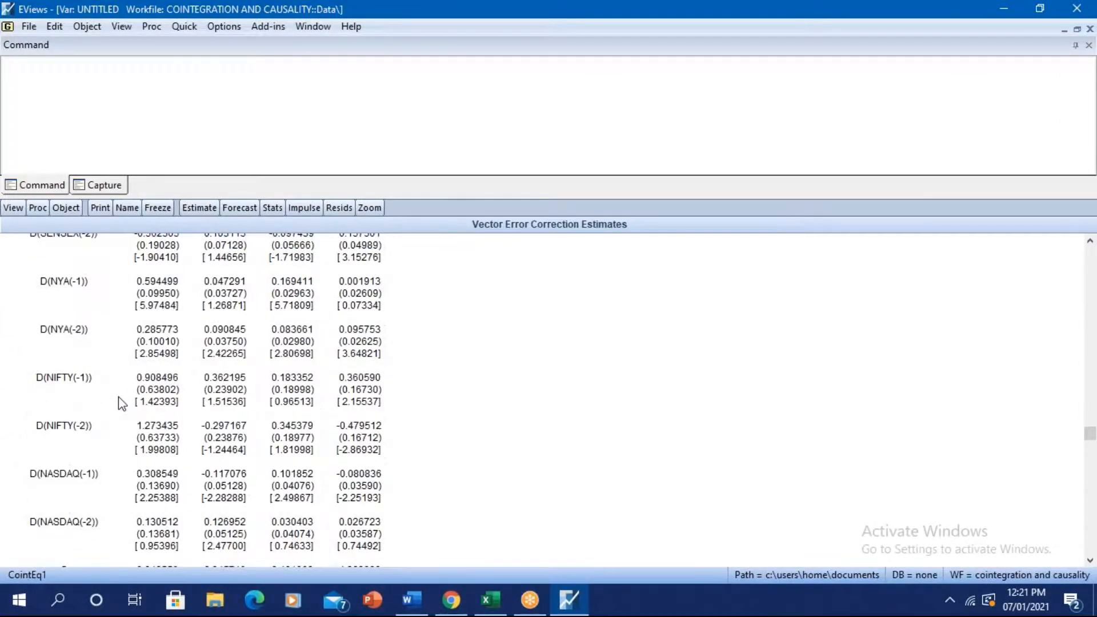
pyautogui.scroll(5, 116, 423)
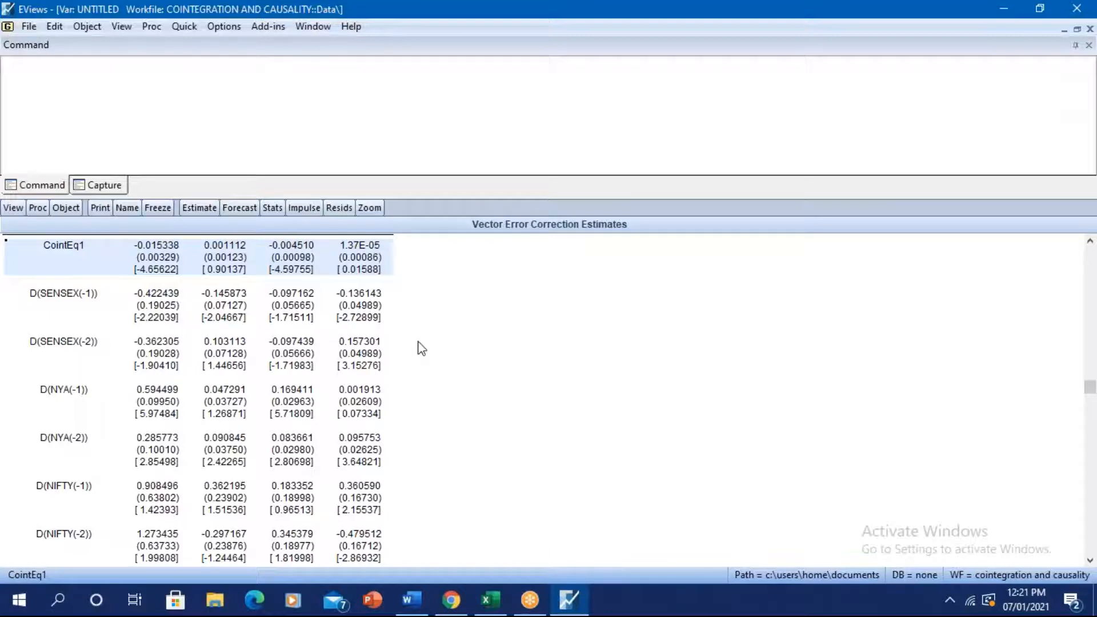
pyautogui.scroll(2, 422, 349)
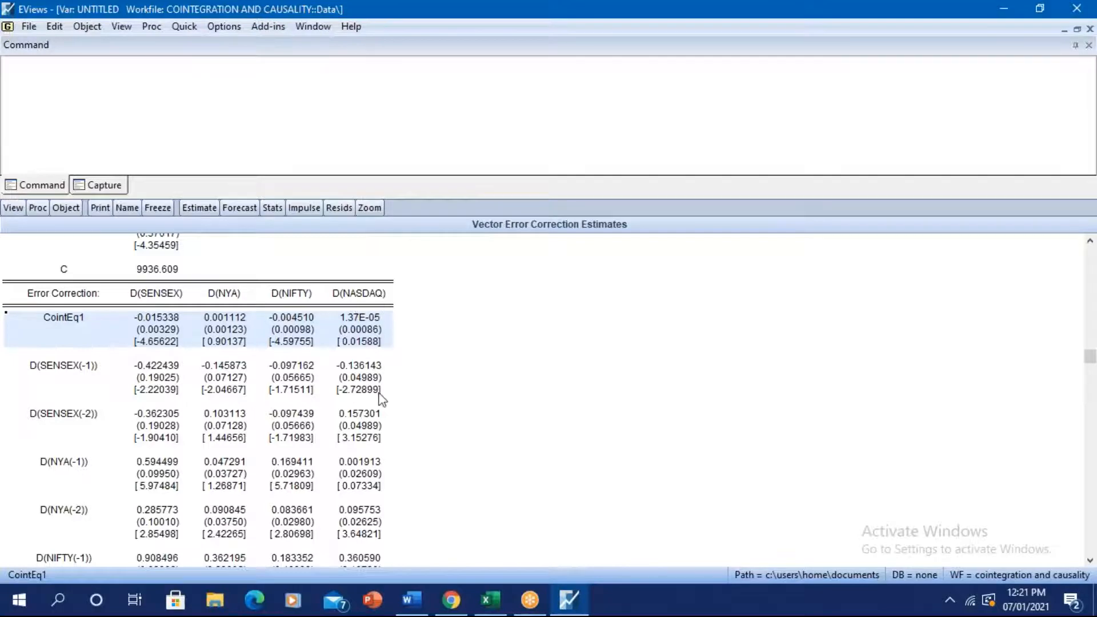
pyautogui.scroll(5, 486, 424)
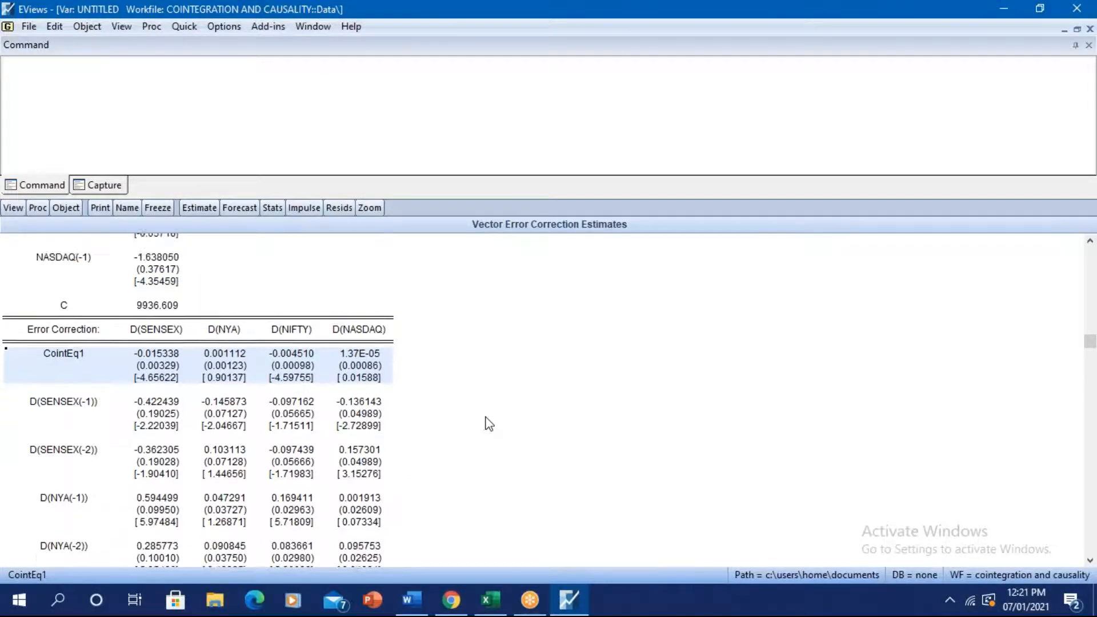
pyautogui.scroll(2, 489, 424)
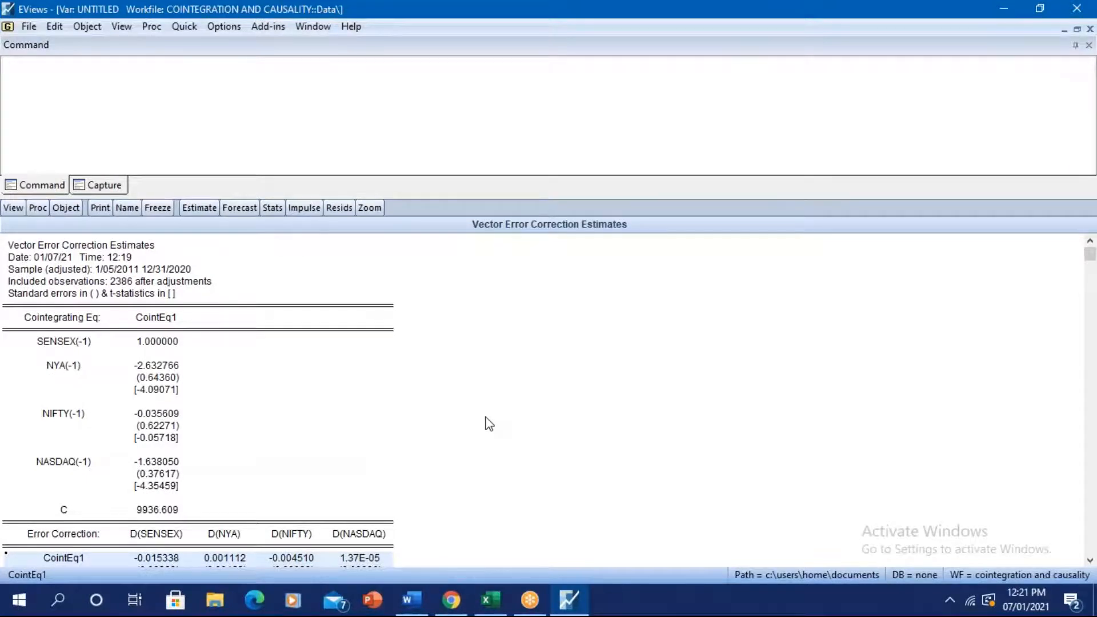
pyautogui.scroll(-1, 488, 424)
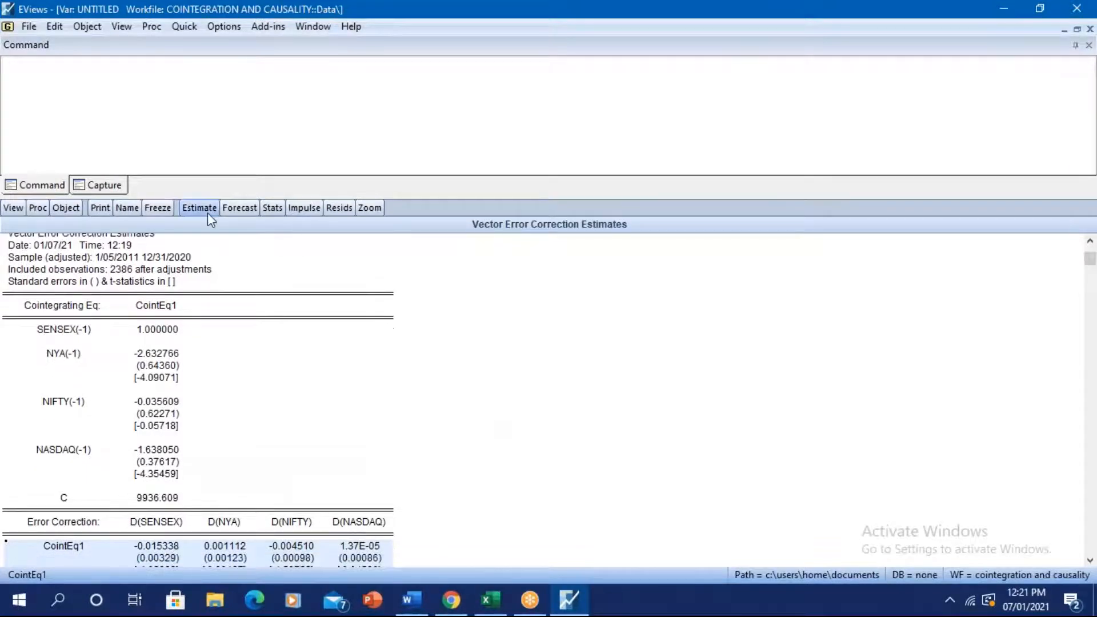
# Make a system ordered by variable from the Vector Error Correction model.
pyautogui.click(148, 29)
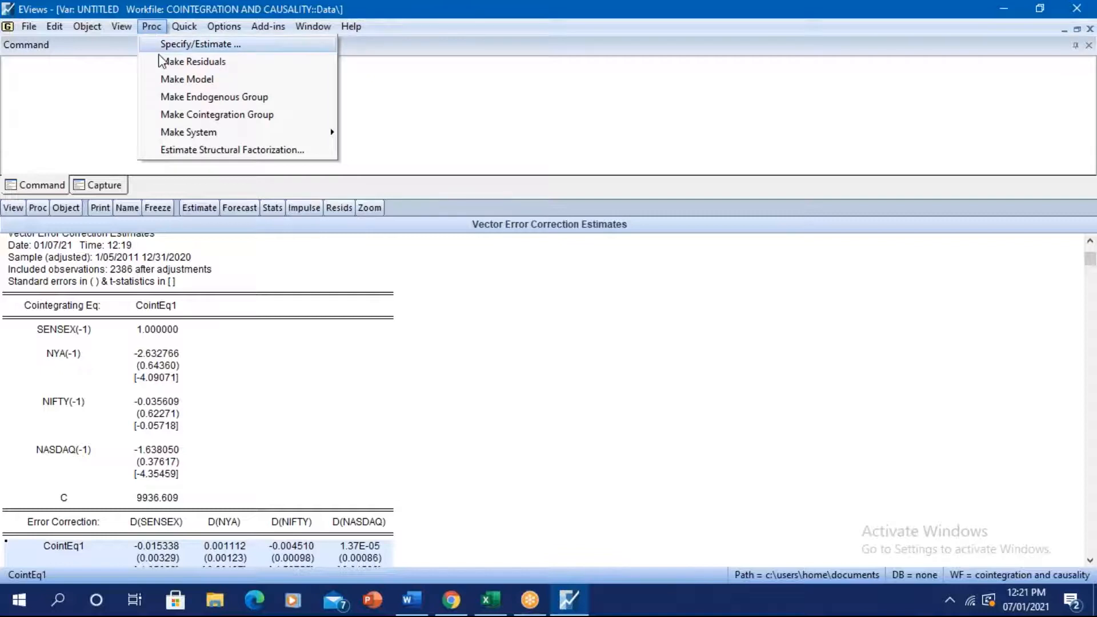
pyautogui.moveTo(198, 136)
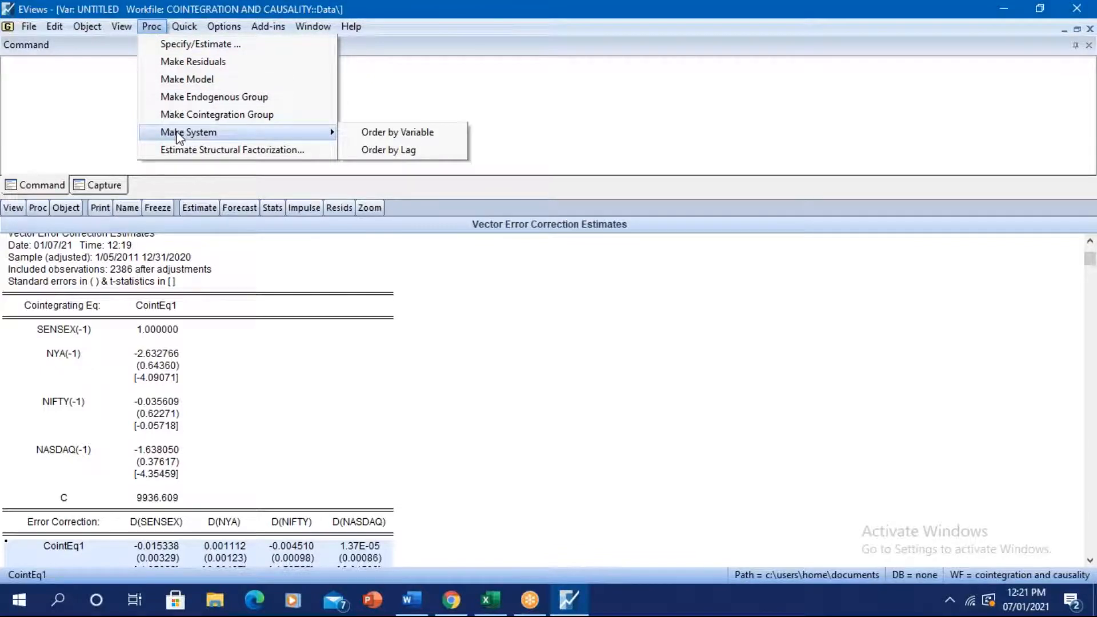
pyautogui.click(367, 134)
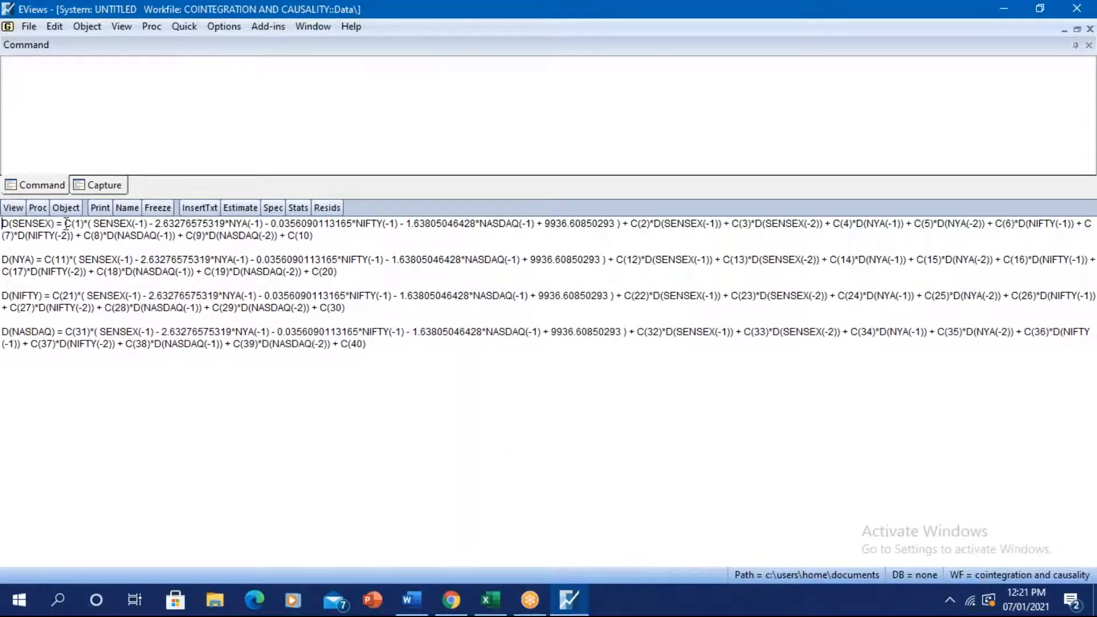
# Examine the error-correction terms with coefficients C(1) and C(11) by highlighting them in the D(SENSEX) and D(NYA) equations.
pyautogui.moveTo(67, 224); pyautogui.dragTo(147, 224)
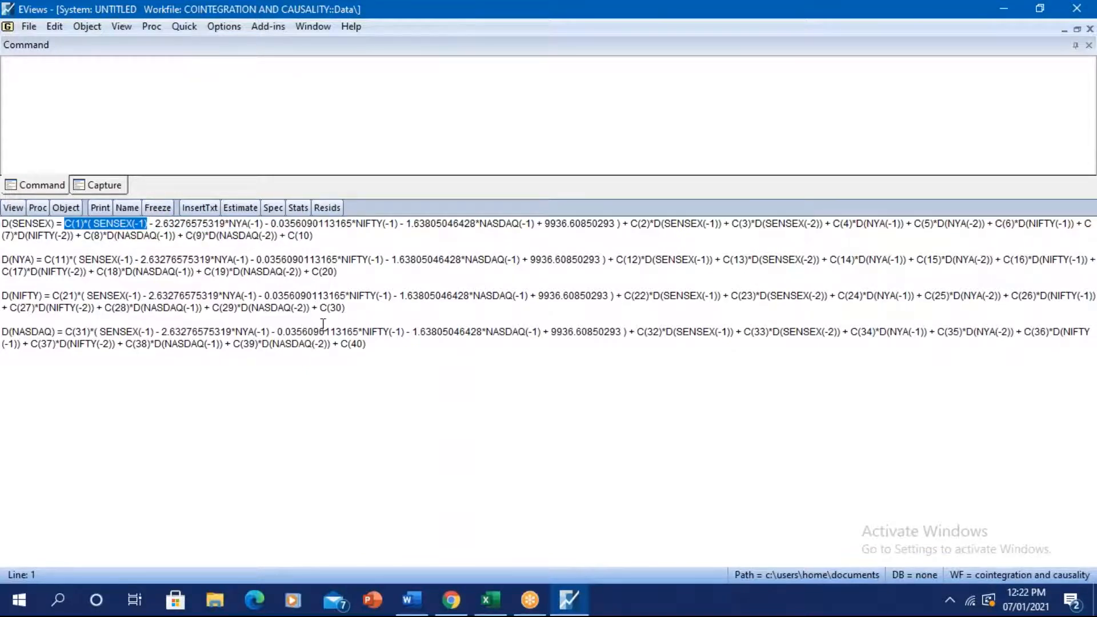
pyautogui.click(352, 244)
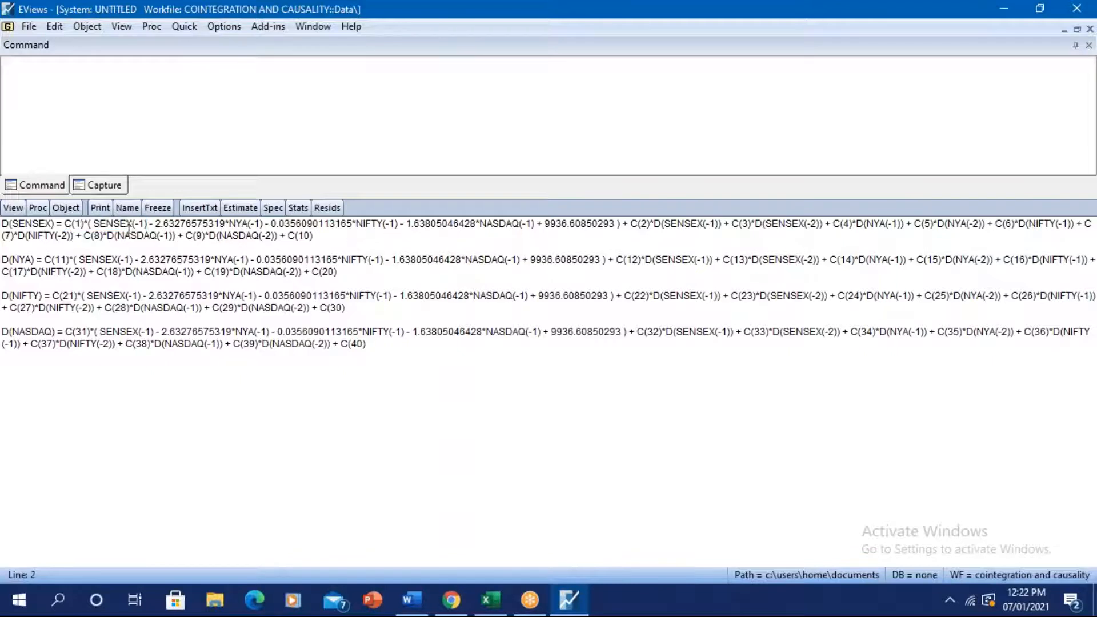
pyautogui.moveTo(65, 222); pyautogui.dragTo(102, 224)
pyautogui.moveTo(102, 224); pyautogui.dragTo(623, 222)
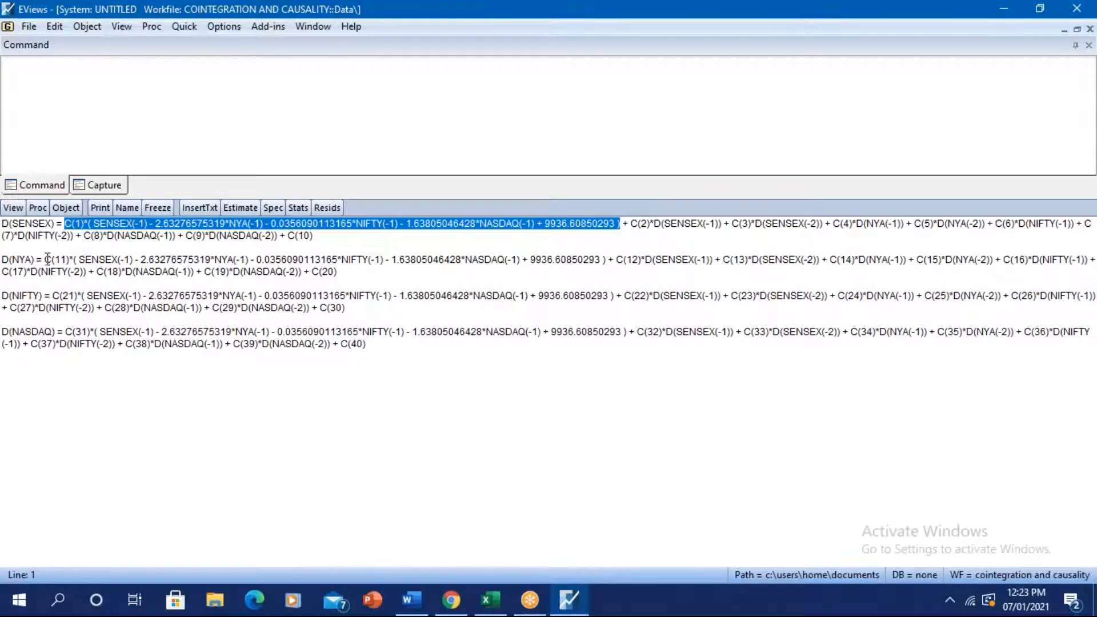
pyautogui.moveTo(45, 259); pyautogui.dragTo(610, 261)
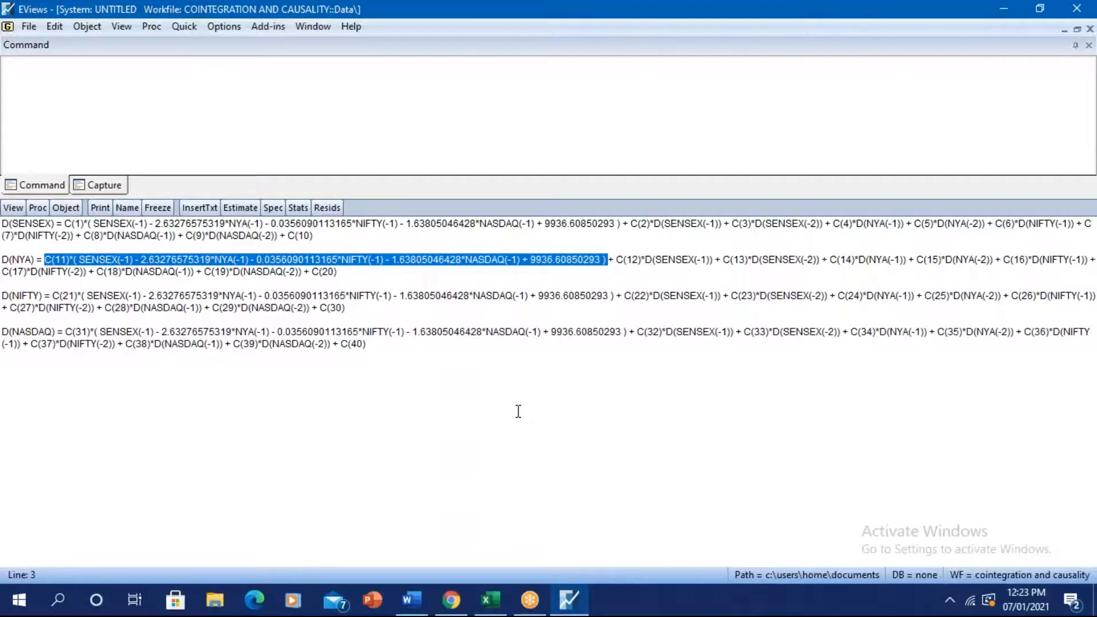
pyautogui.click(513, 379)
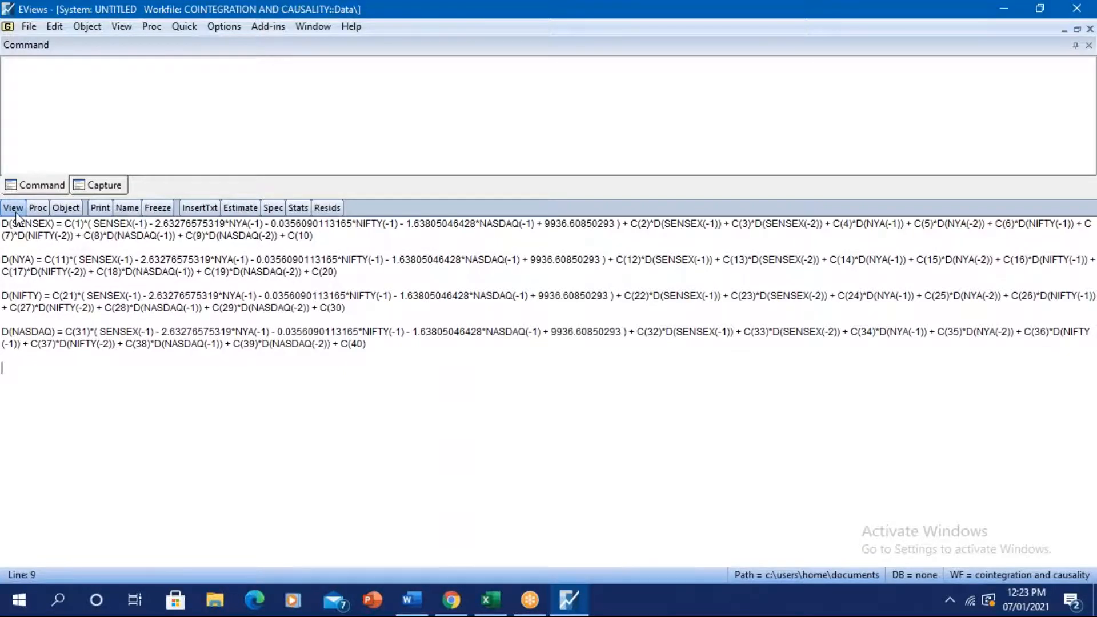
# Estimate the system by Ordinary Least Squares over the sample 12/31/2010 12/31/2020 and review its coefficients, probabilities and equation statistics.
pyautogui.click(240, 208)
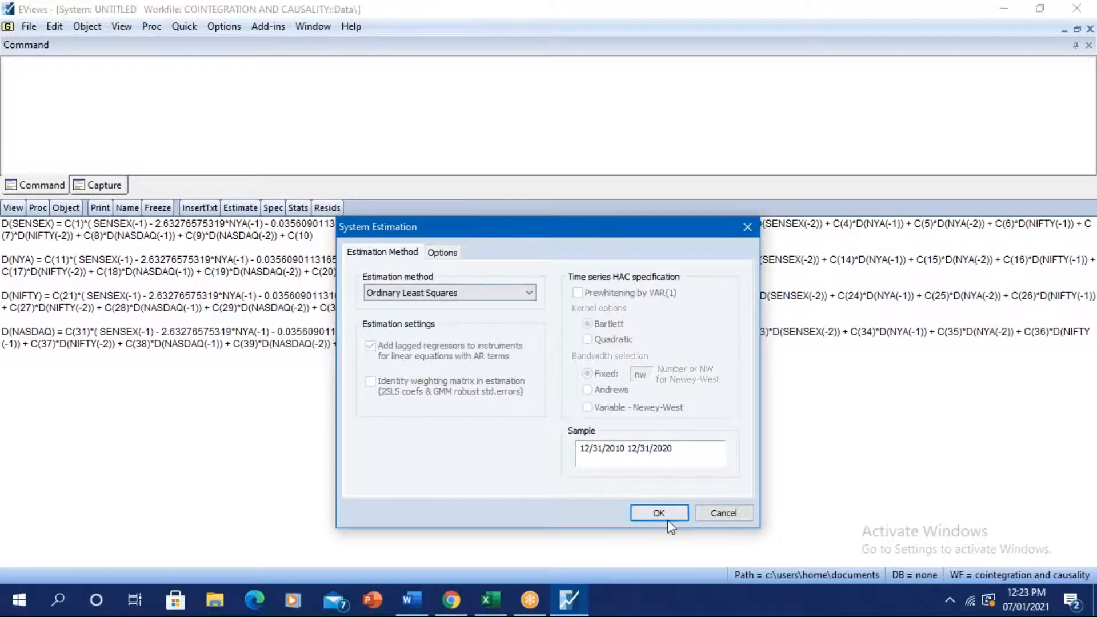
pyautogui.click(659, 513)
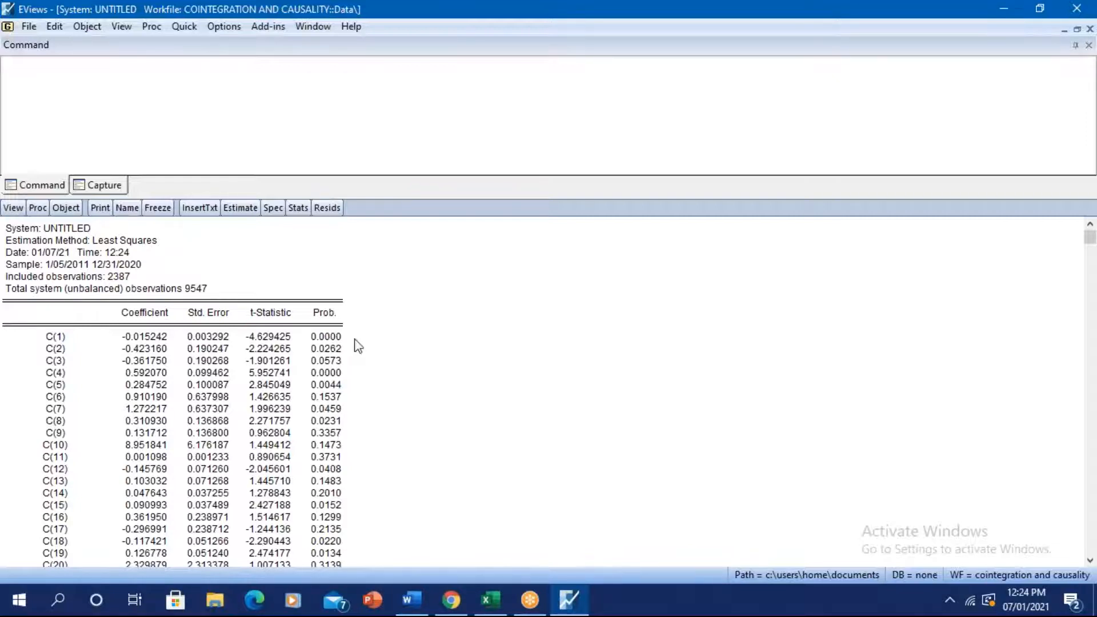
pyautogui.scroll(-10, 457, 366)
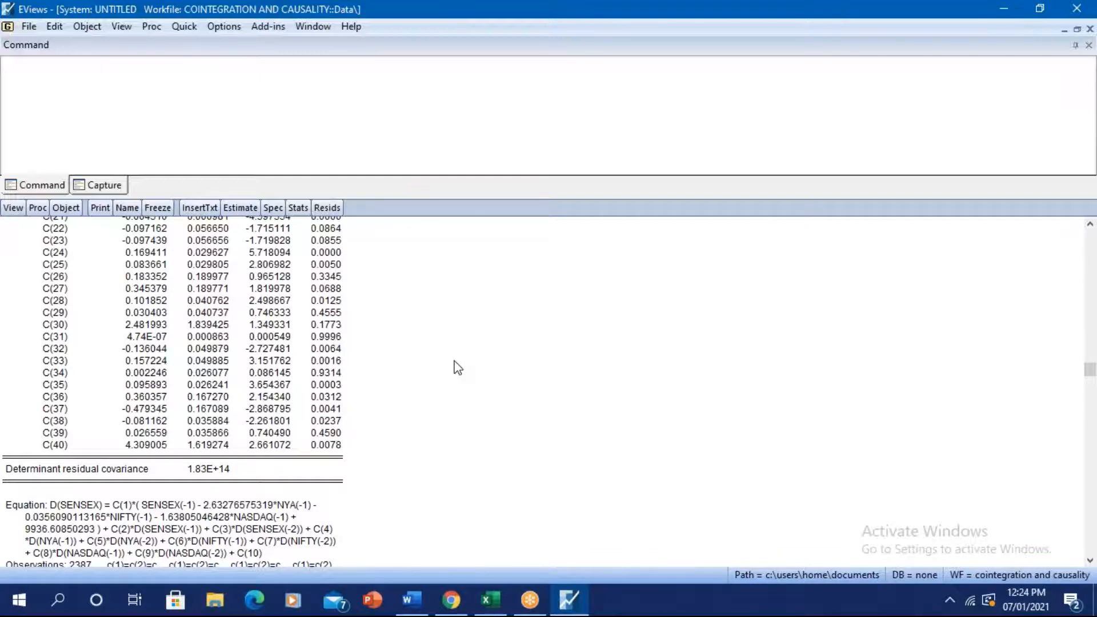
pyautogui.scroll(-5, 457, 367)
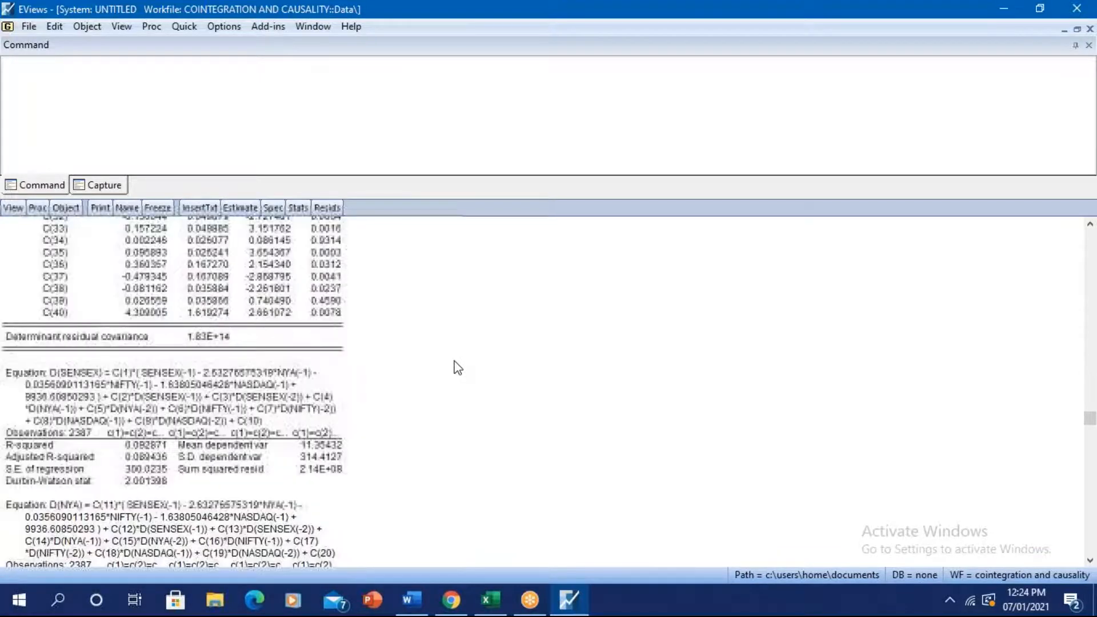
pyautogui.scroll(-1, 457, 367)
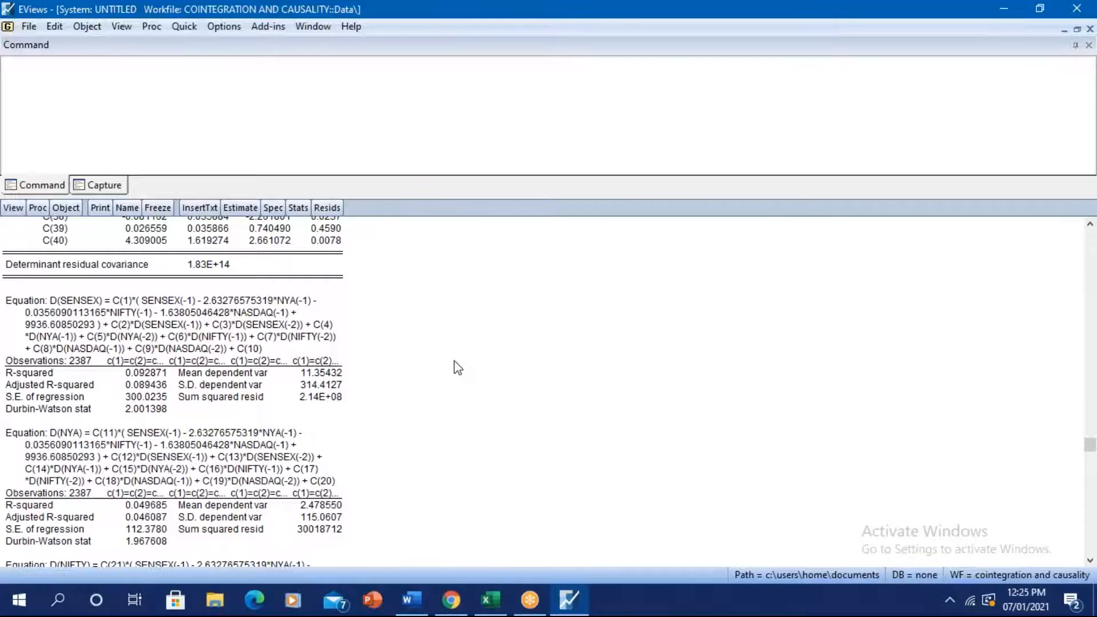
pyautogui.scroll(12, 457, 367)
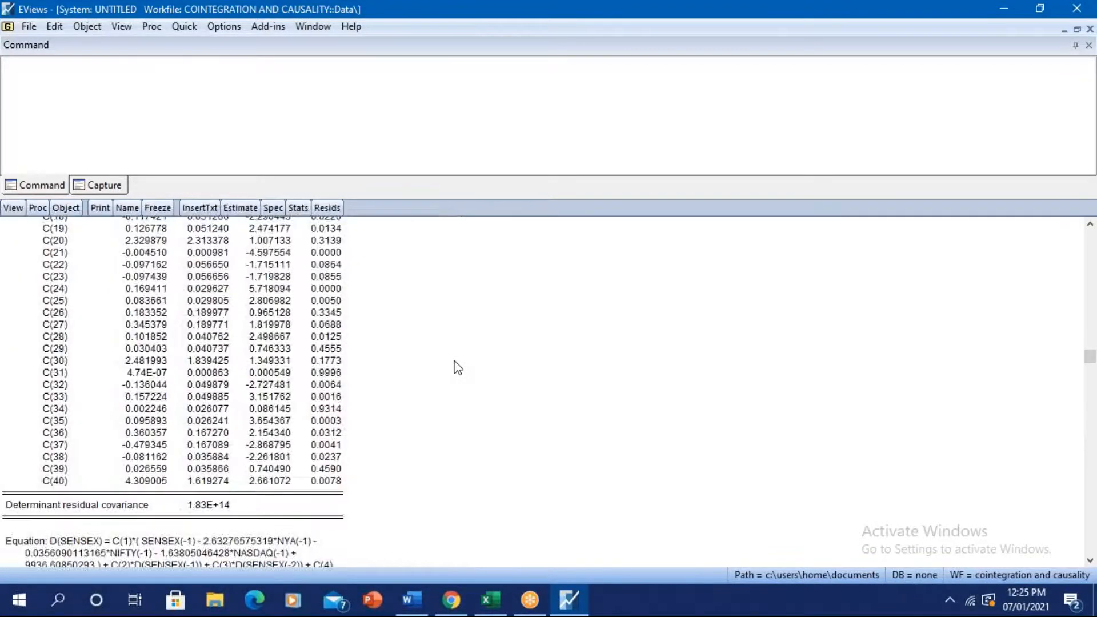
pyautogui.scroll(2, 457, 367)
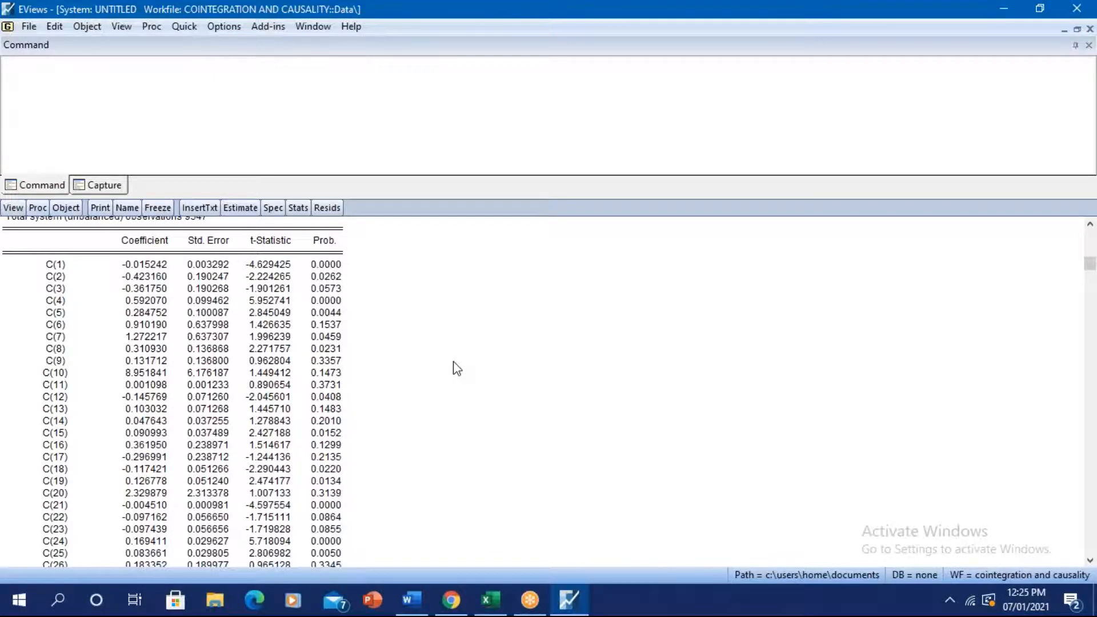
pyautogui.scroll(3, 457, 369)
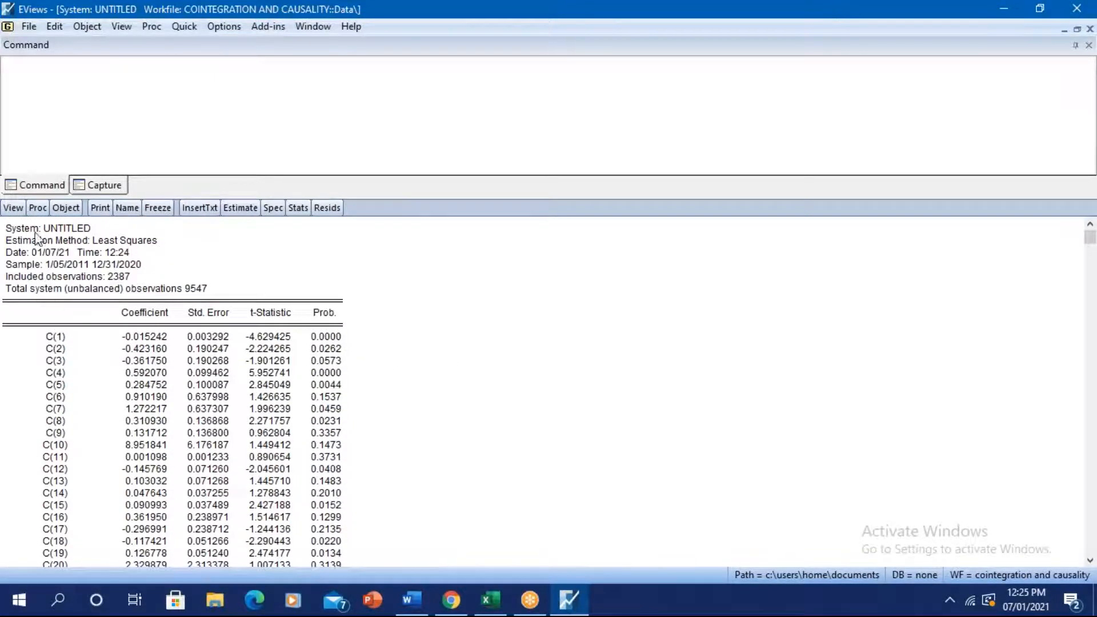
# Run a Wald coefficient test on the estimated system with the restriction c(1)=c(2)=c(3)=c(4)=0.
pyautogui.click(13, 209)
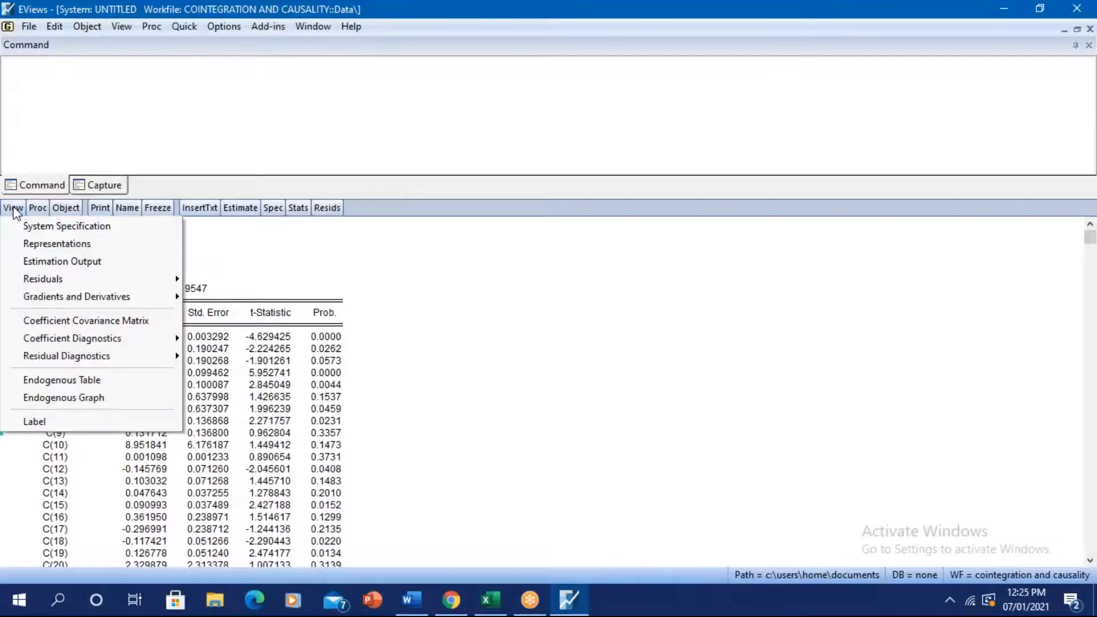
pyautogui.moveTo(62, 344)
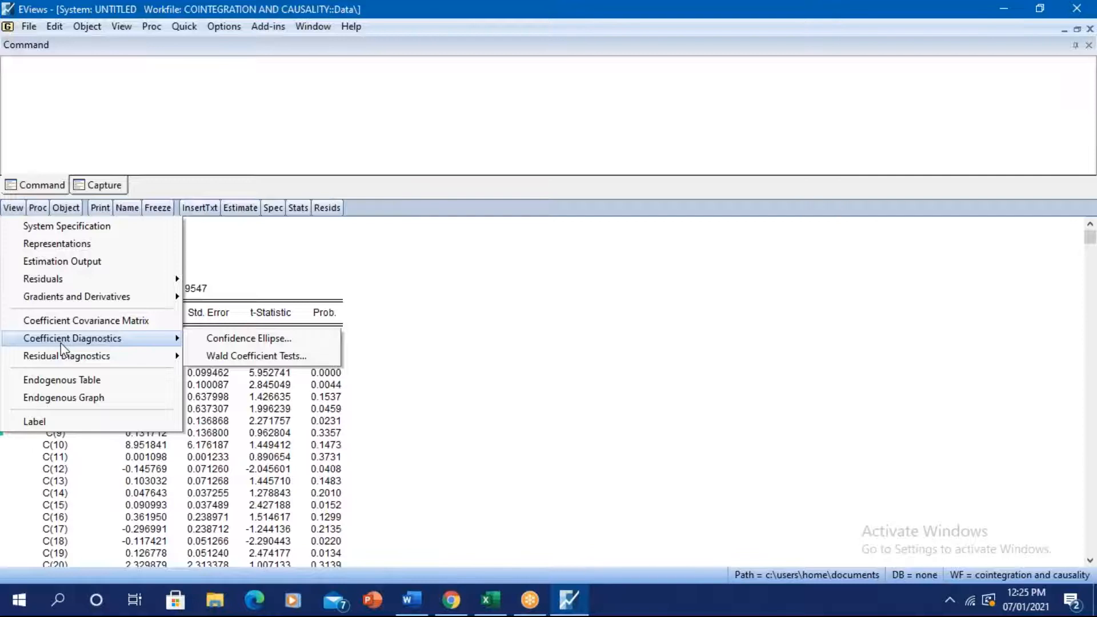
pyautogui.click(253, 355)
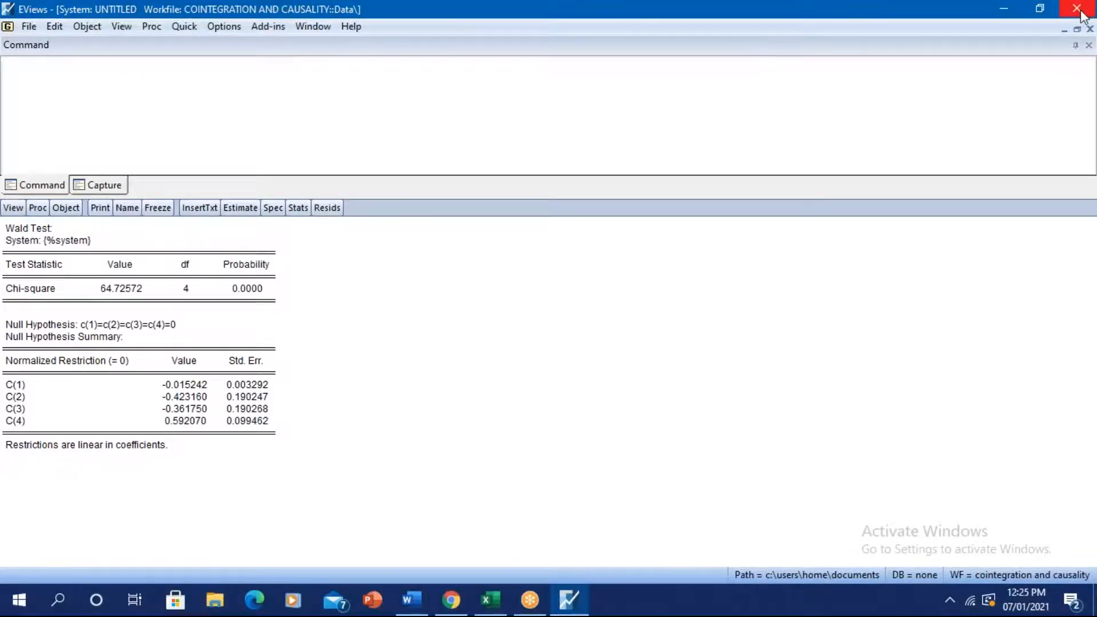
# Close the Wald test output, delete the untitled objects, discard the workfile changes and reopen the cointegration and causality workfile.
pyautogui.click(1090, 28)
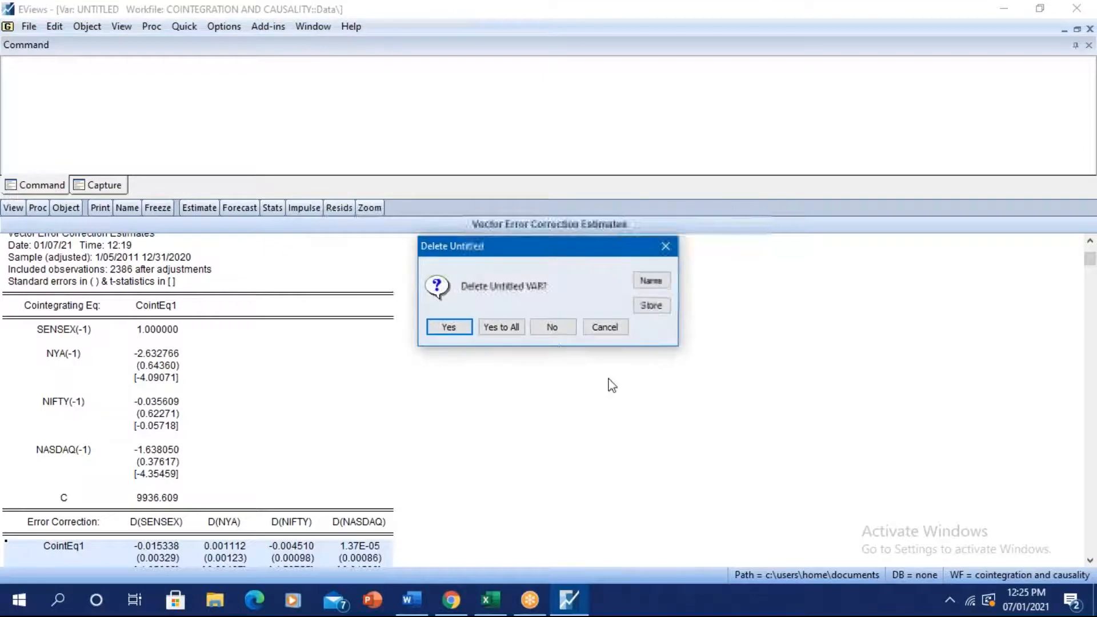
pyautogui.click(517, 330)
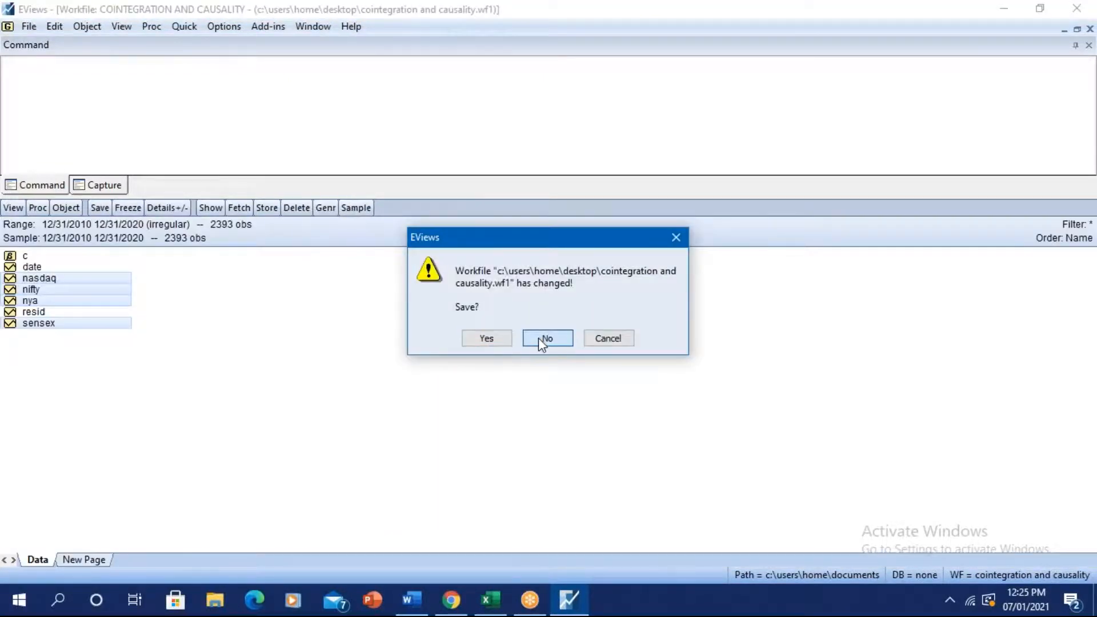
pyautogui.click(538, 338)
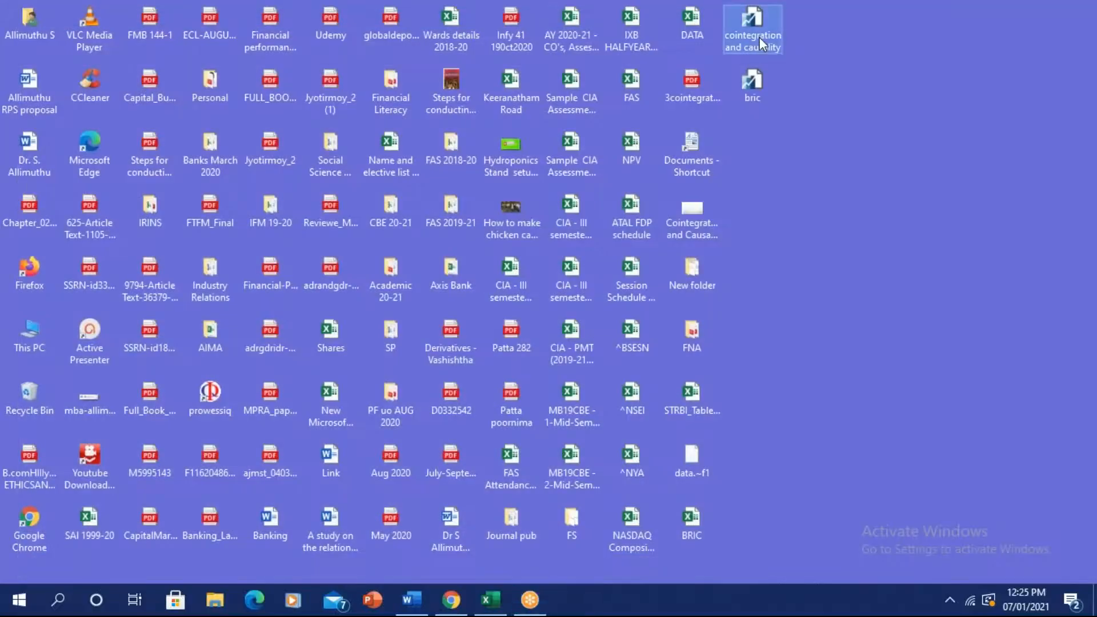
pyautogui.doubleClick(760, 37)
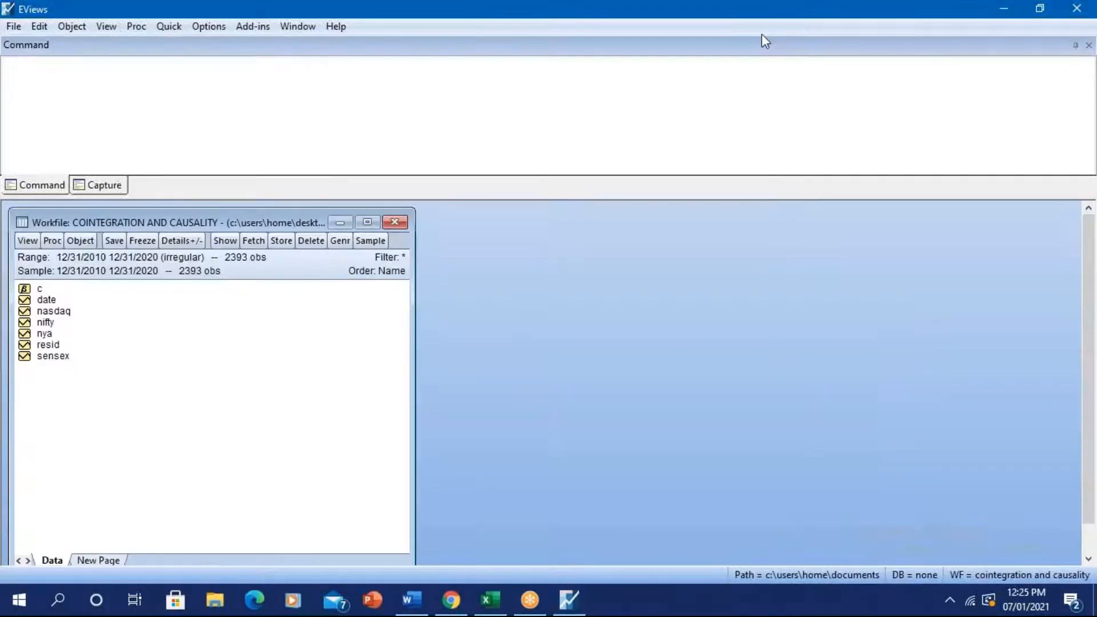
pyautogui.click(65, 359)
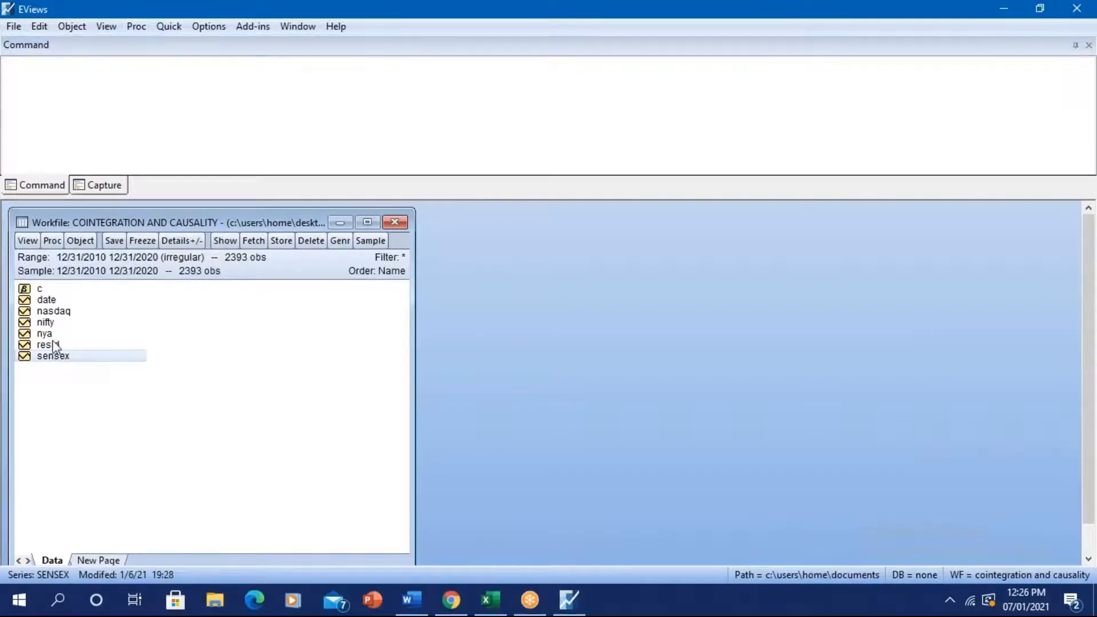
pyautogui.moveTo(56, 343); pyautogui.dragTo(57, 318)
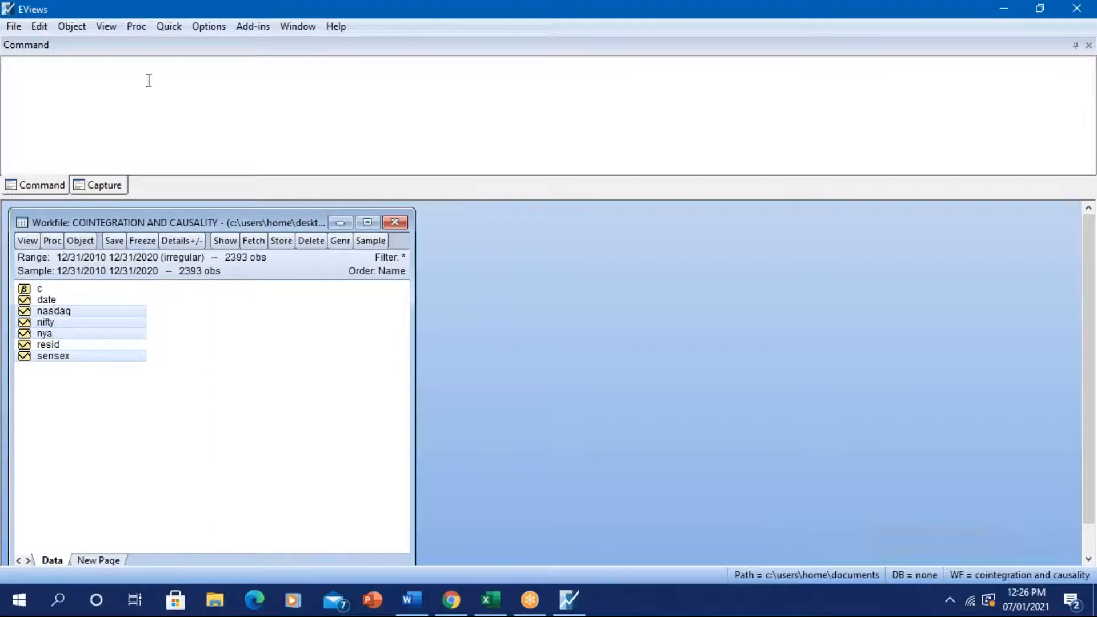
pyautogui.click(174, 33)
pyautogui.click(188, 191)
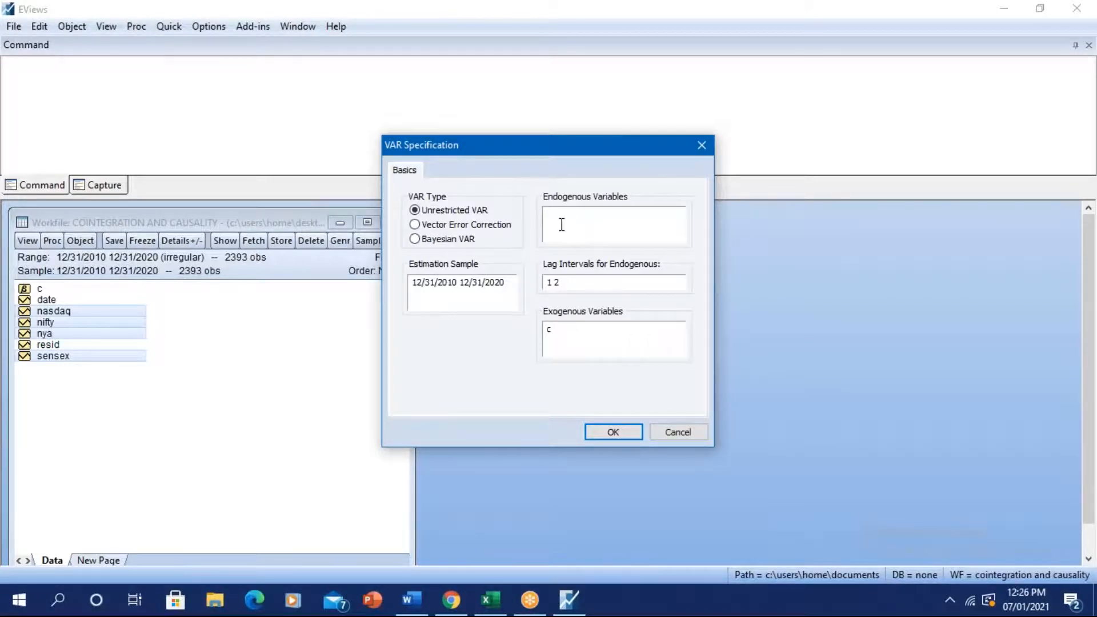
pyautogui.click(473, 226)
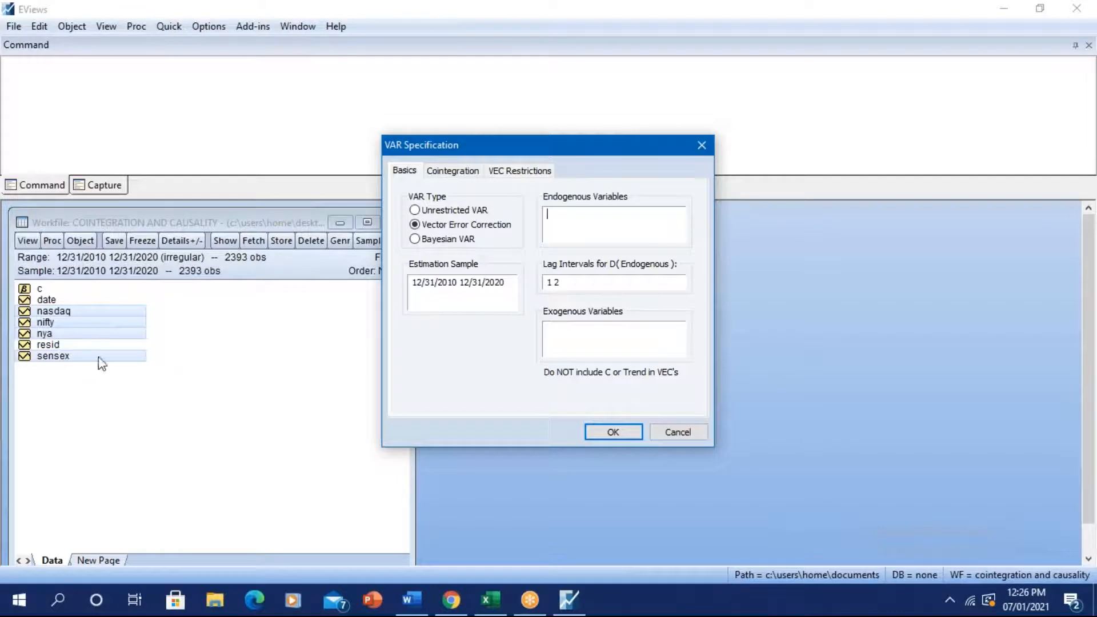
pyautogui.click(677, 433)
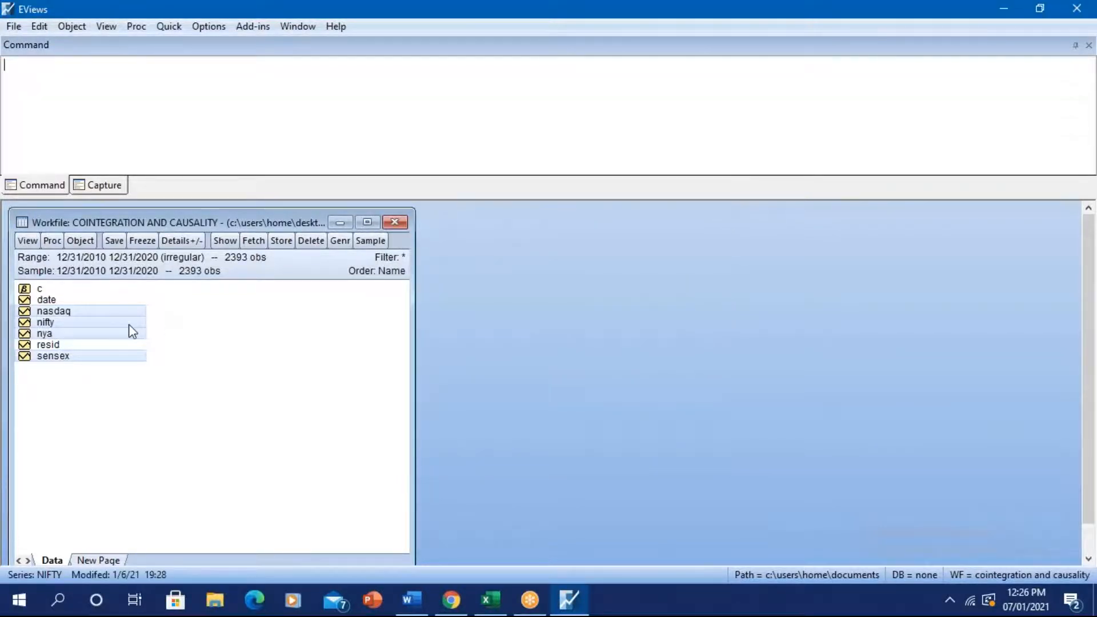
pyautogui.click(171, 26)
pyautogui.click(210, 191)
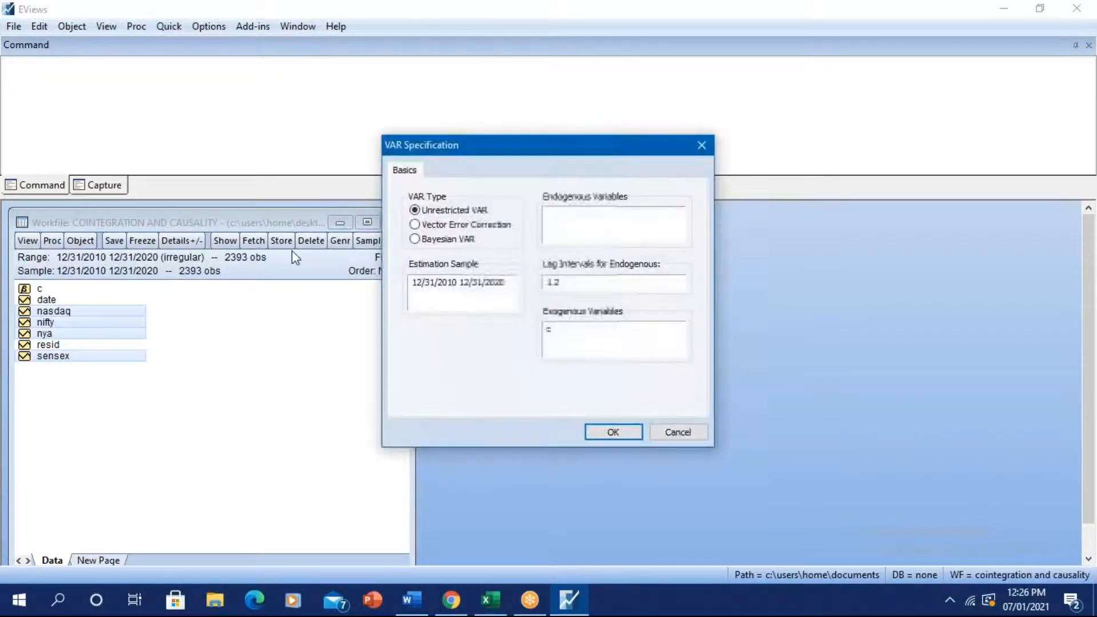
pyautogui.click(451, 226)
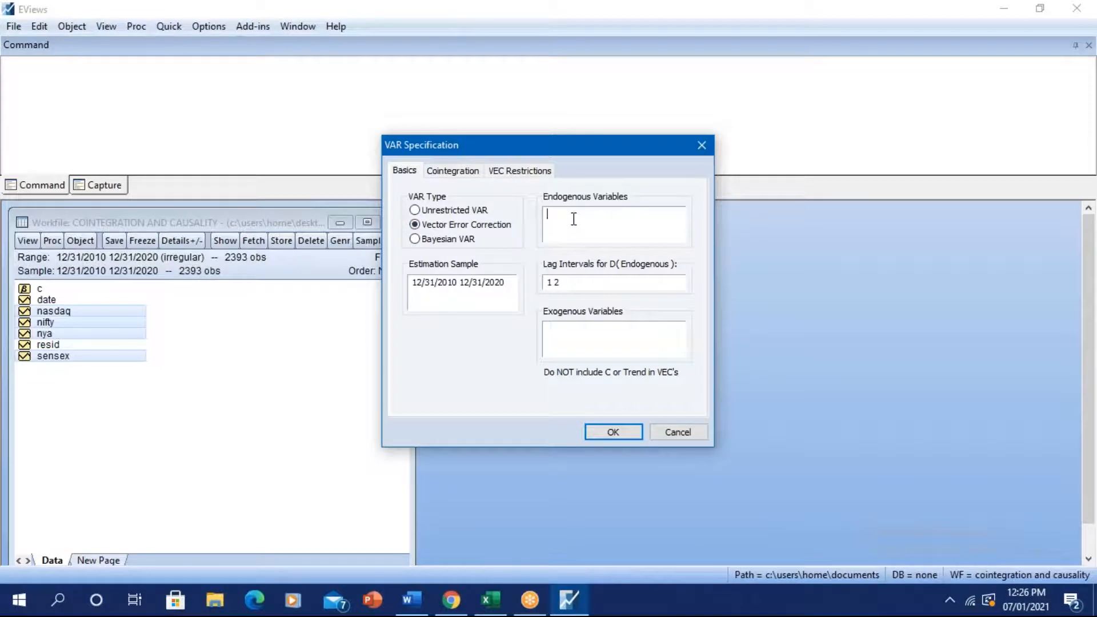
pyautogui.click(683, 434)
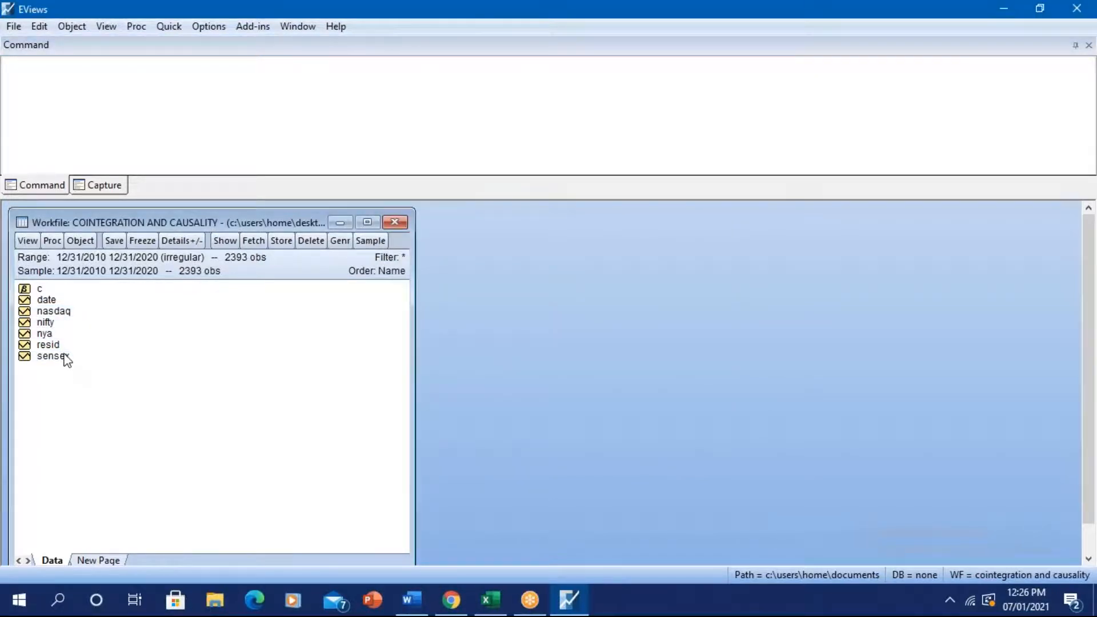
# Select the sensex, nya, nifty and nasdaq series and start a VAR specification of type Vector Error Correction.
pyautogui.moveTo(67, 361); pyautogui.dragTo(63, 316)
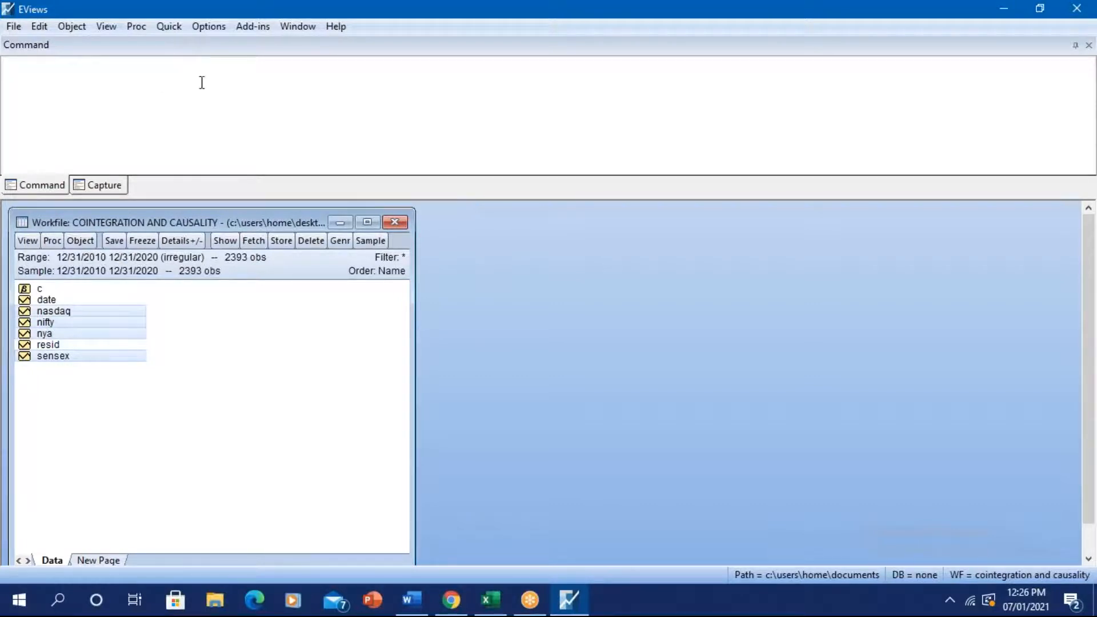
pyautogui.click(168, 26)
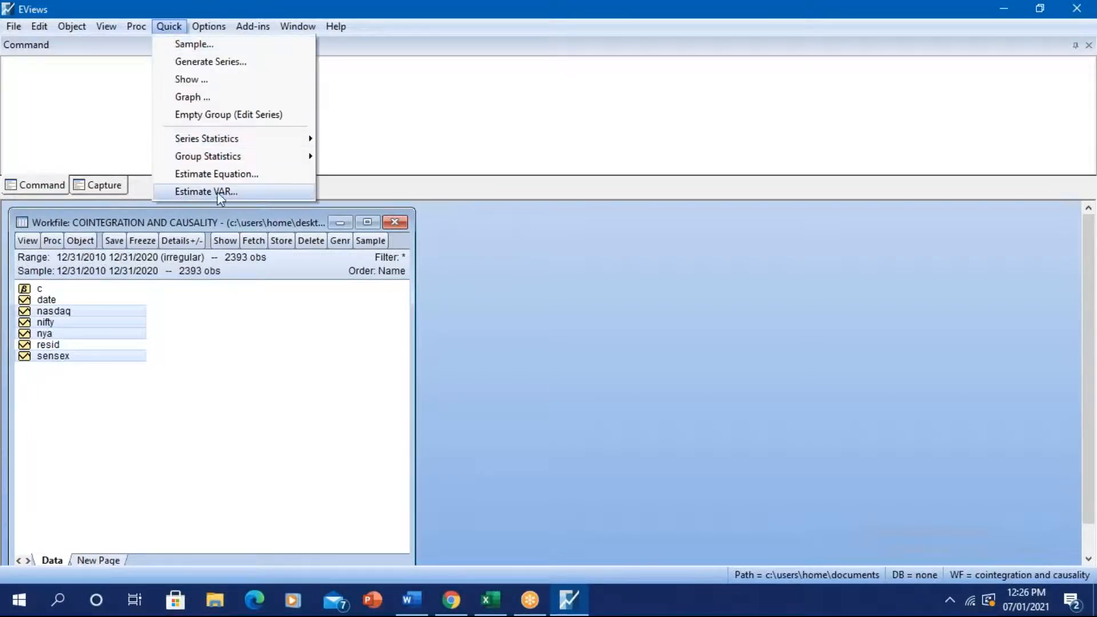
pyautogui.click(219, 192)
pyautogui.click(426, 225)
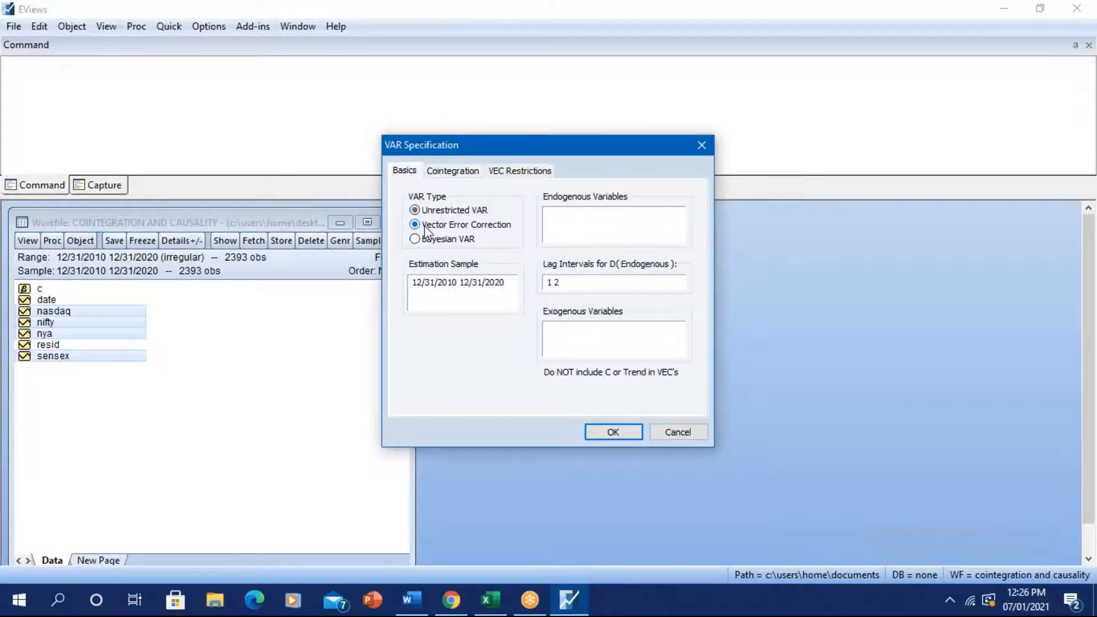
# Enter sensex nifty nya nasdaq as the endogenous variables of the Vector Error Correction model.
pyautogui.click(577, 226)
pyautogui.write('se')
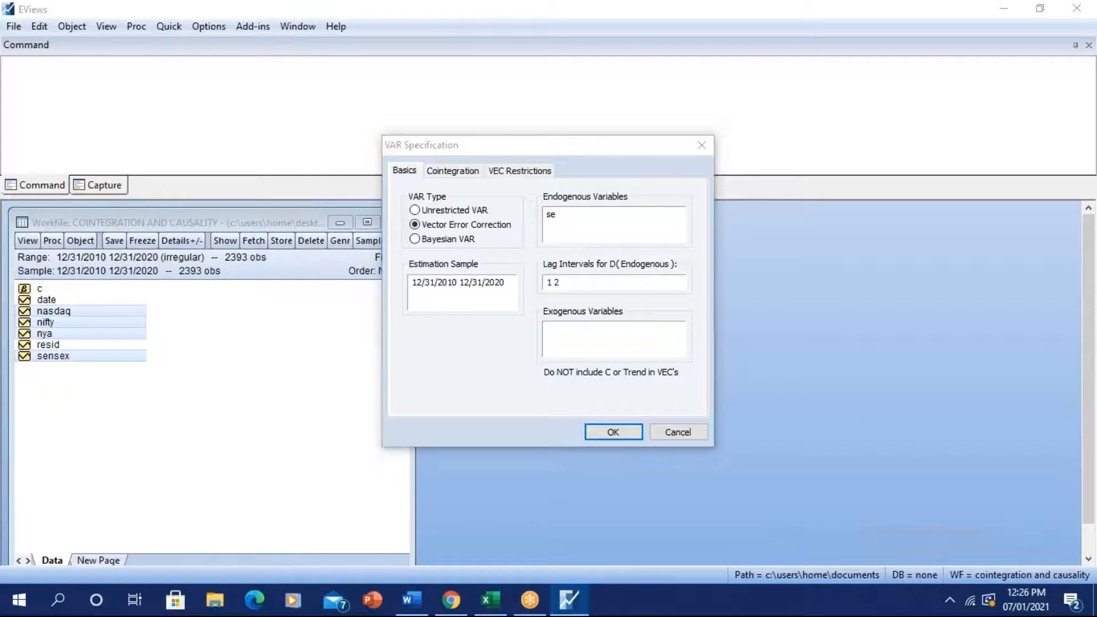
pyautogui.write('nsex')
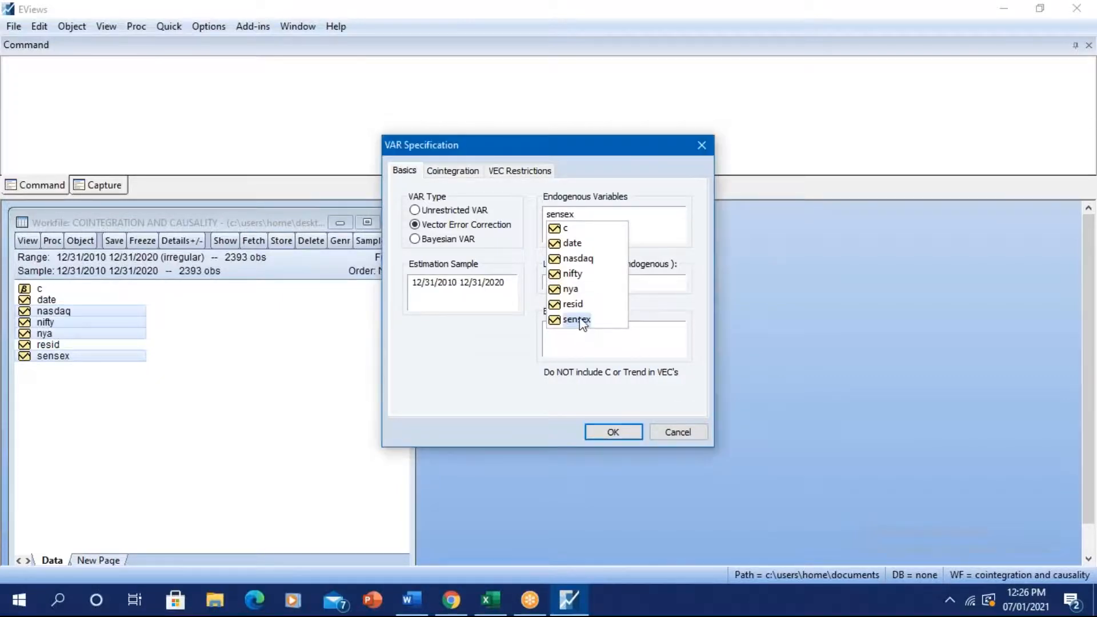
pyautogui.click(578, 320)
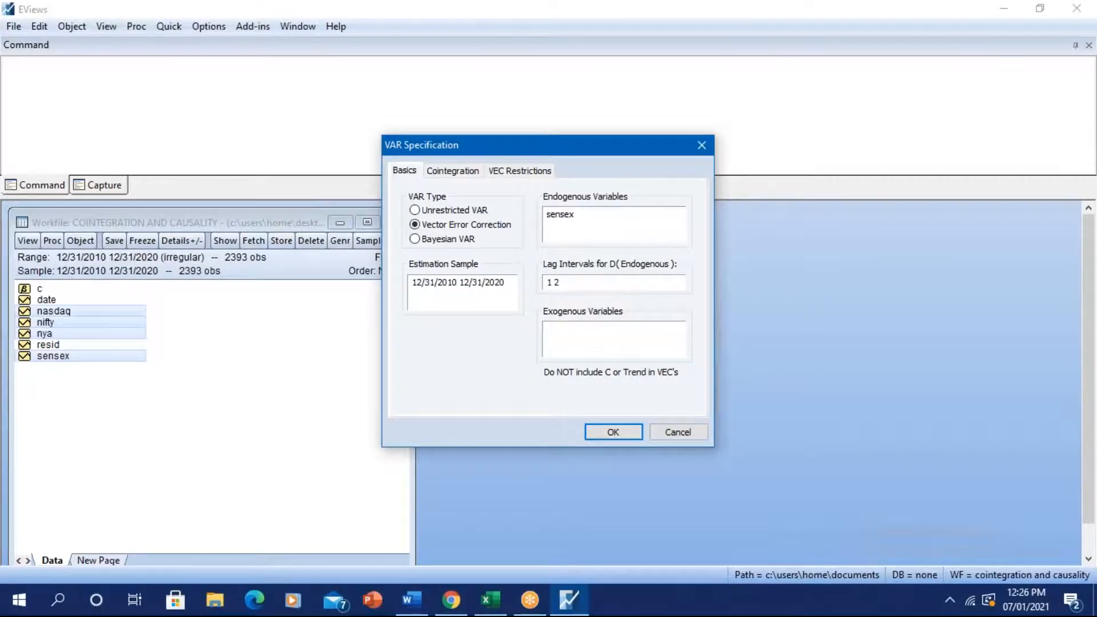
pyautogui.write('nif')
pyautogui.click(605, 275)
pyautogui.write('ny')
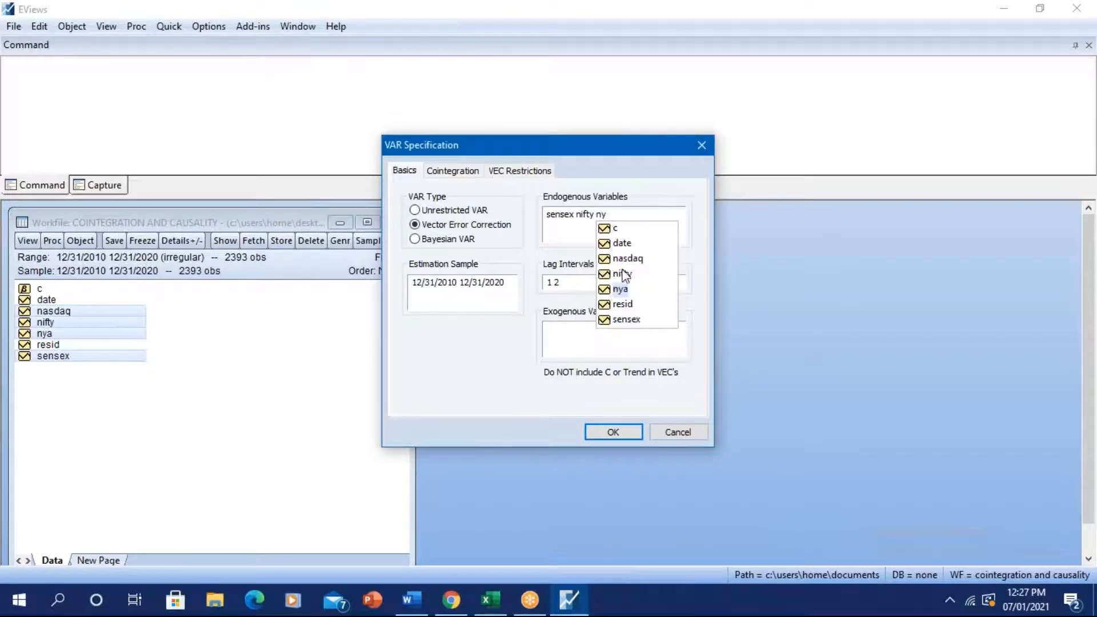
pyautogui.click(625, 291)
pyautogui.write('nas')
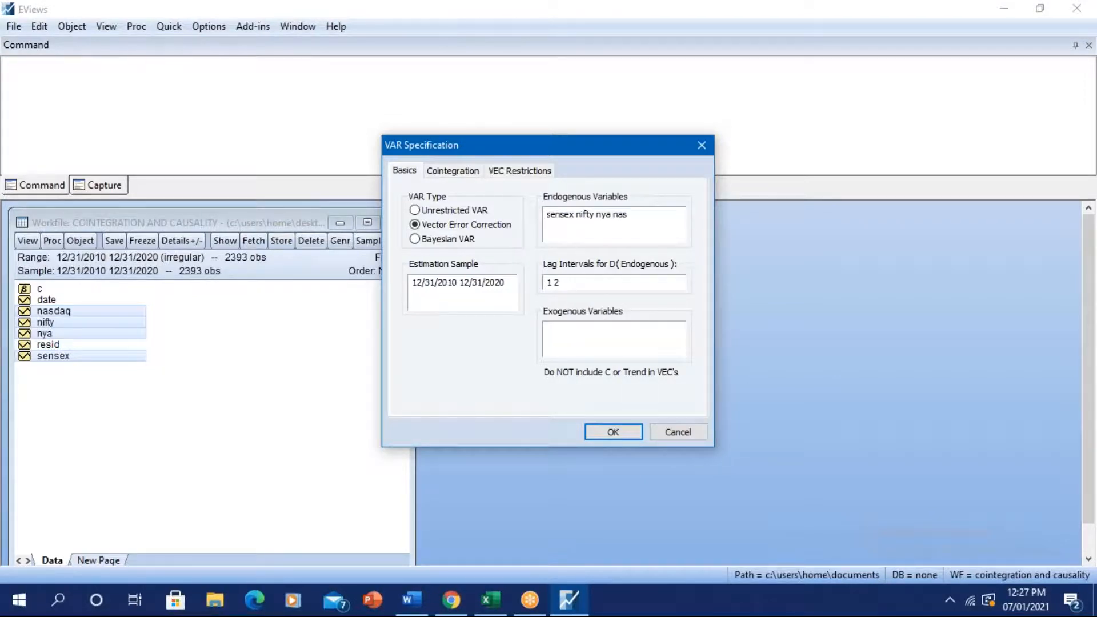
pyautogui.write('d')
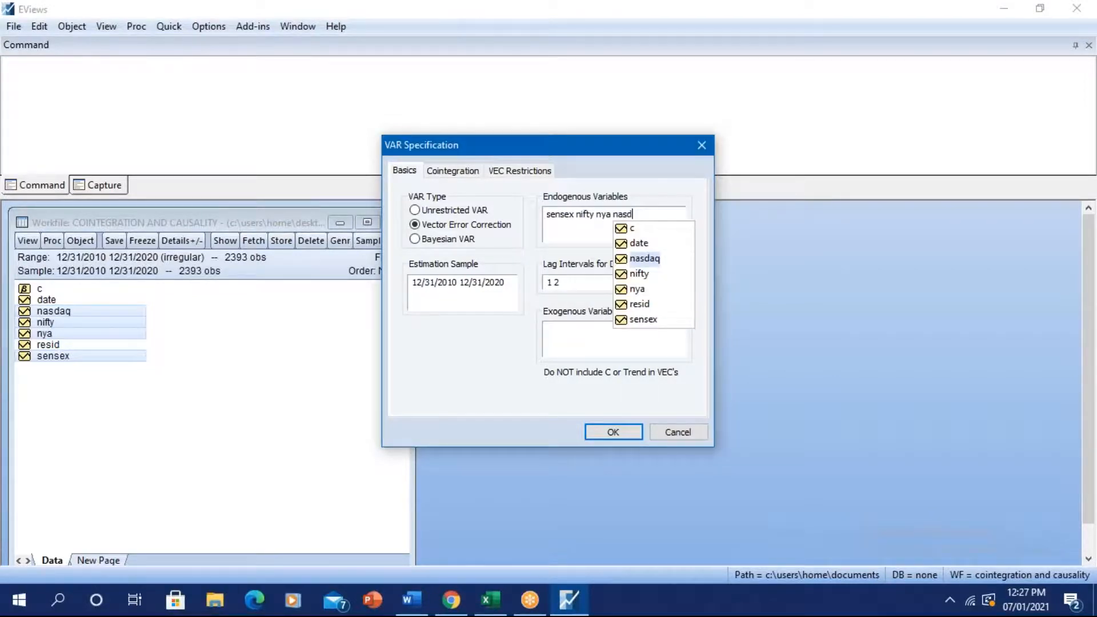
pyautogui.click(637, 258)
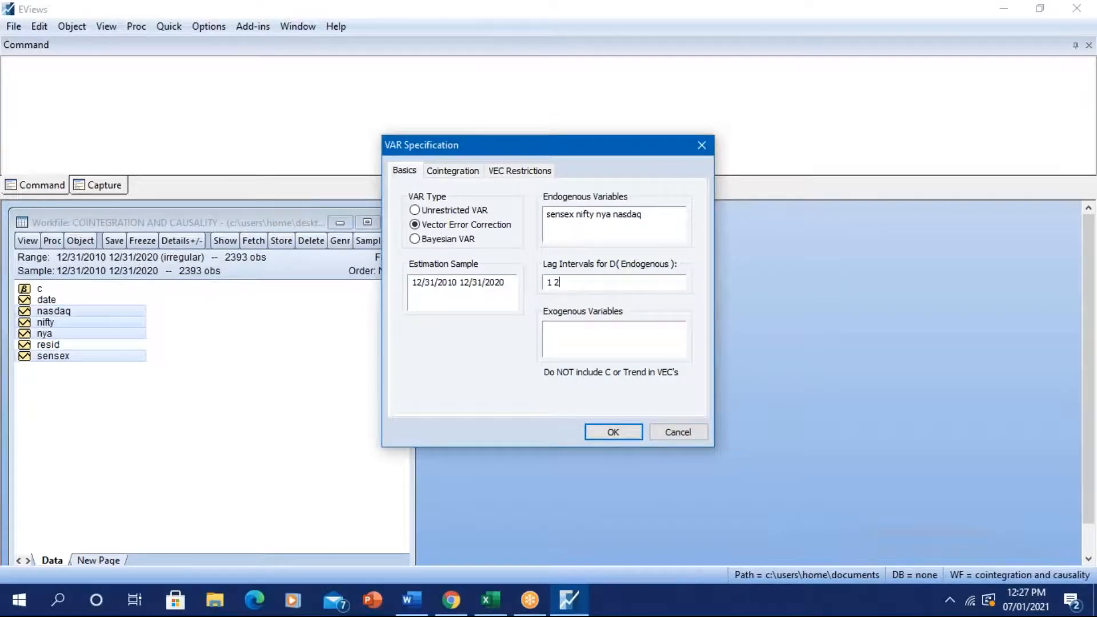
# Estimate the model with lag intervals 1 2, one cointegrating equation and intercept (no trend) in CE and VAR, and view the maximized output.
pyautogui.click(455, 173)
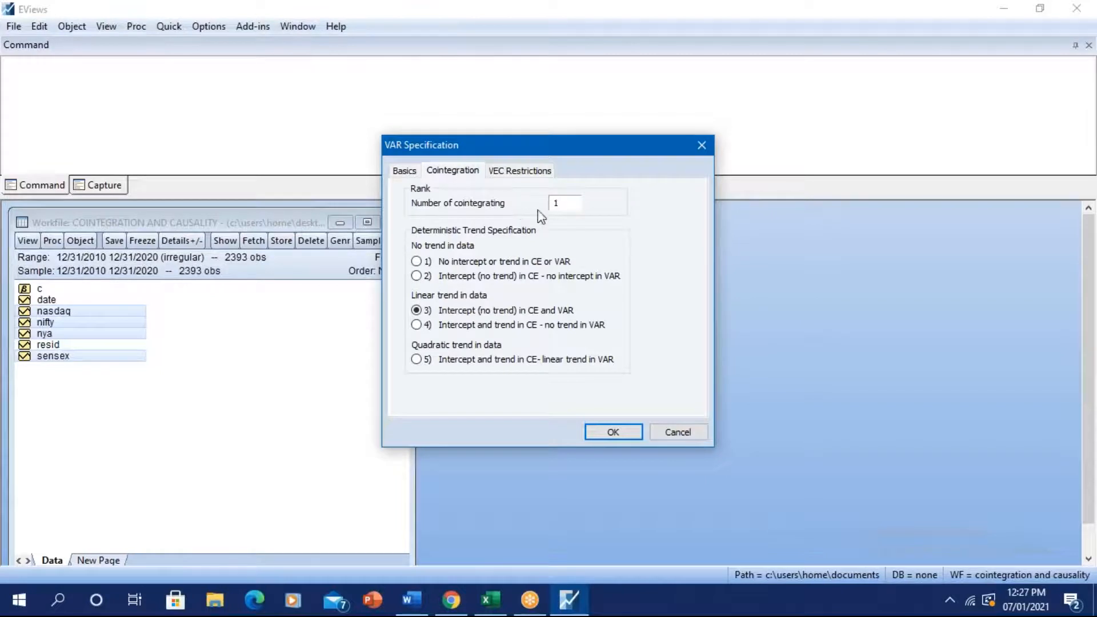
pyautogui.click(614, 432)
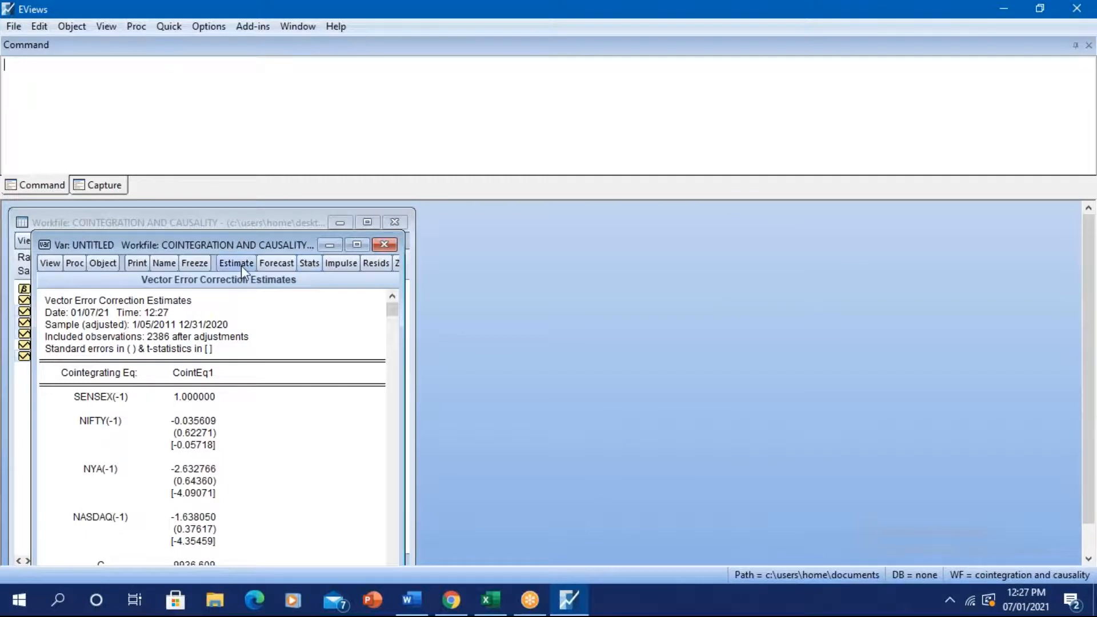
pyautogui.click(358, 245)
pyautogui.scroll(-2, 392, 337)
pyautogui.scroll(2, 351, 309)
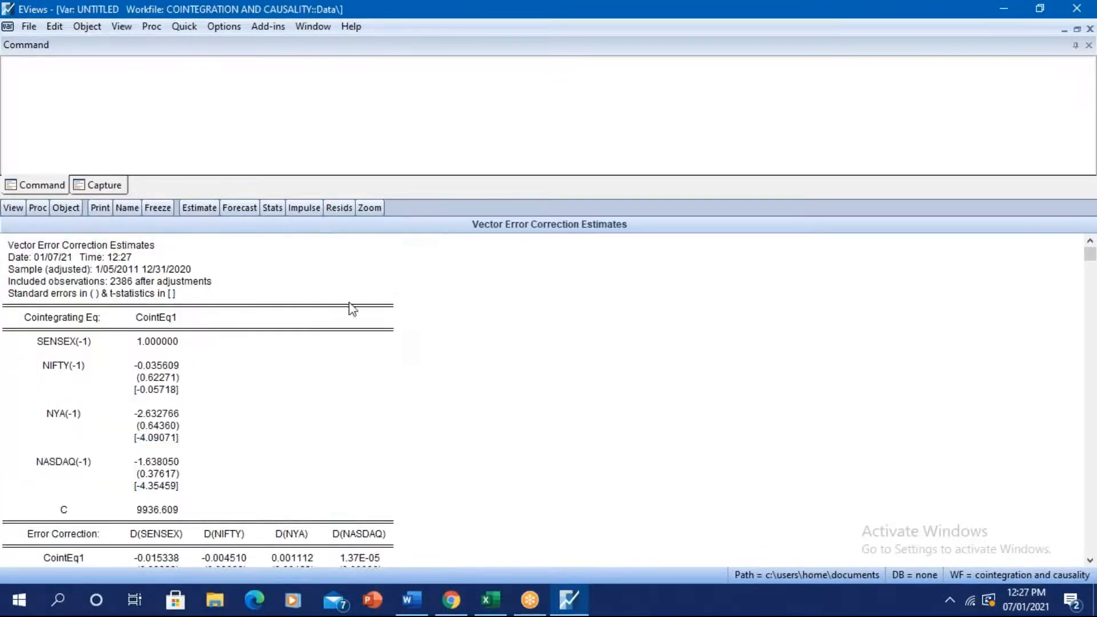
pyautogui.click(208, 211)
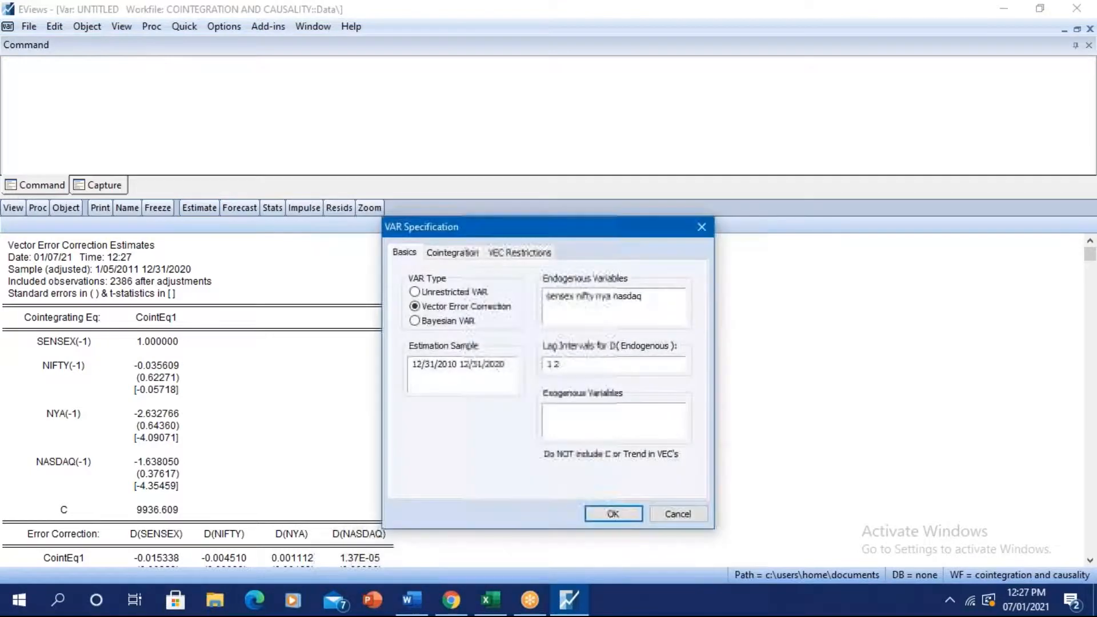
pyautogui.click(678, 514)
# Make a system ordered by variable from the re-estimated Vector Error Correction model.
pyautogui.click(193, 26)
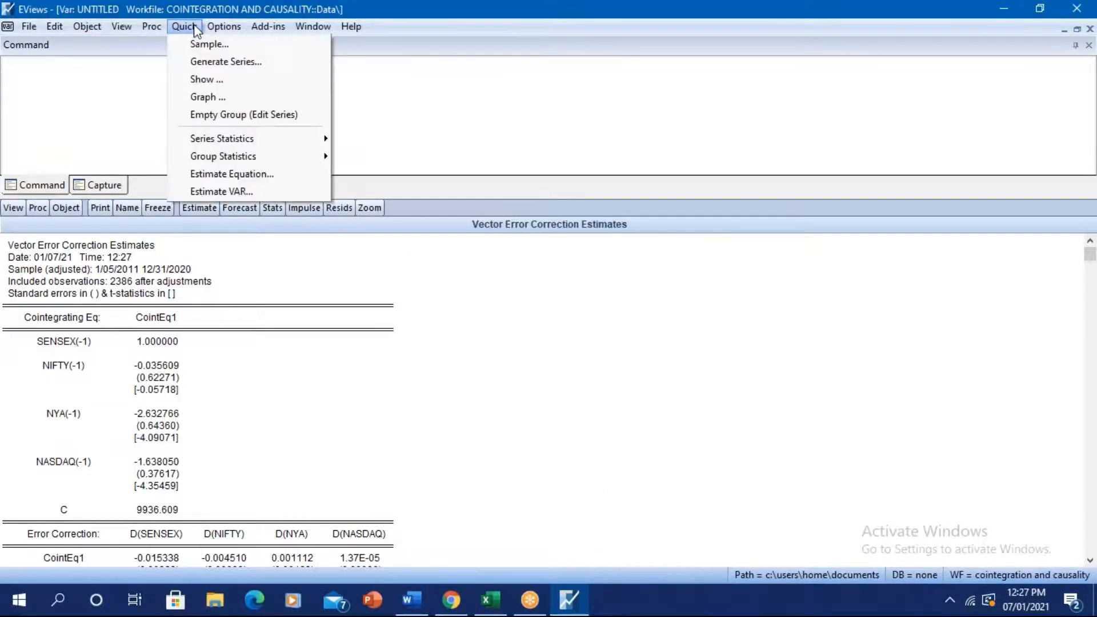
pyautogui.moveTo(153, 26)
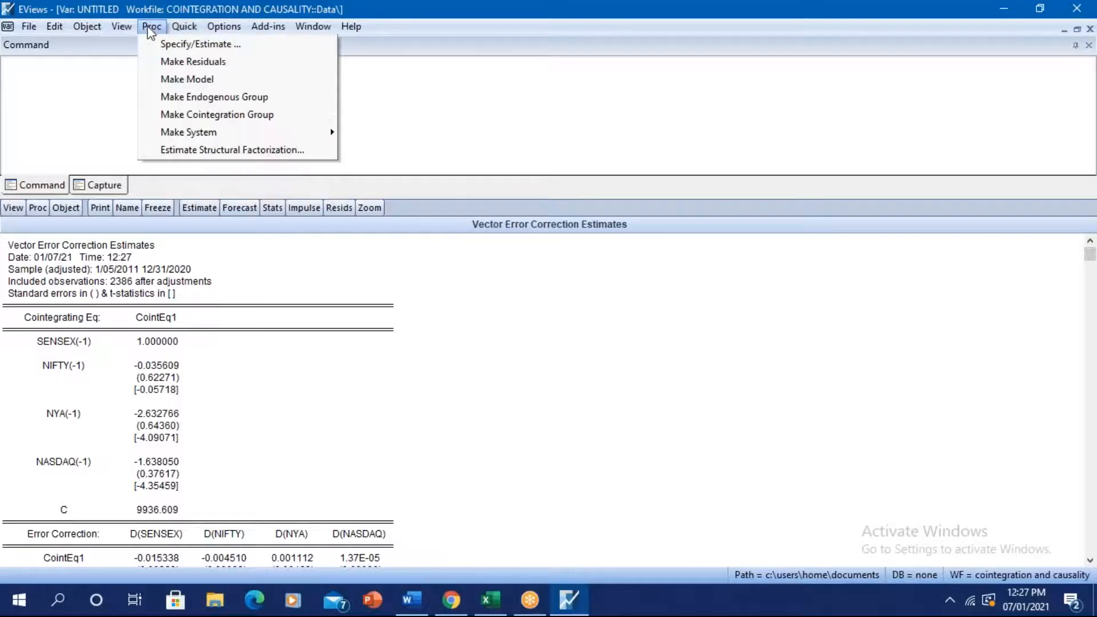
pyautogui.moveTo(320, 133)
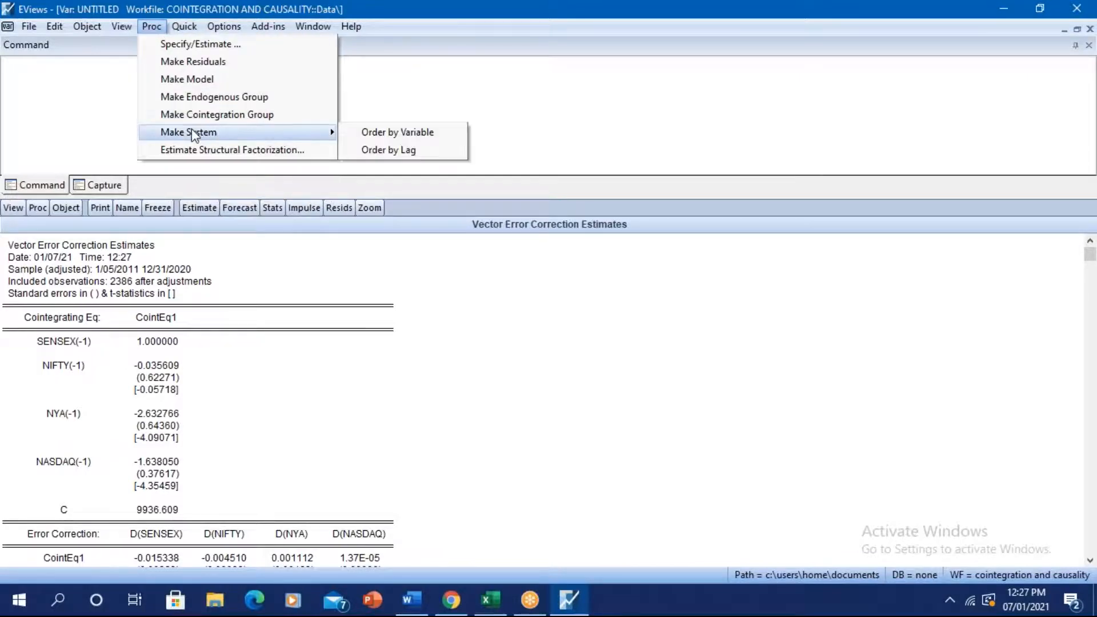
pyautogui.click(404, 133)
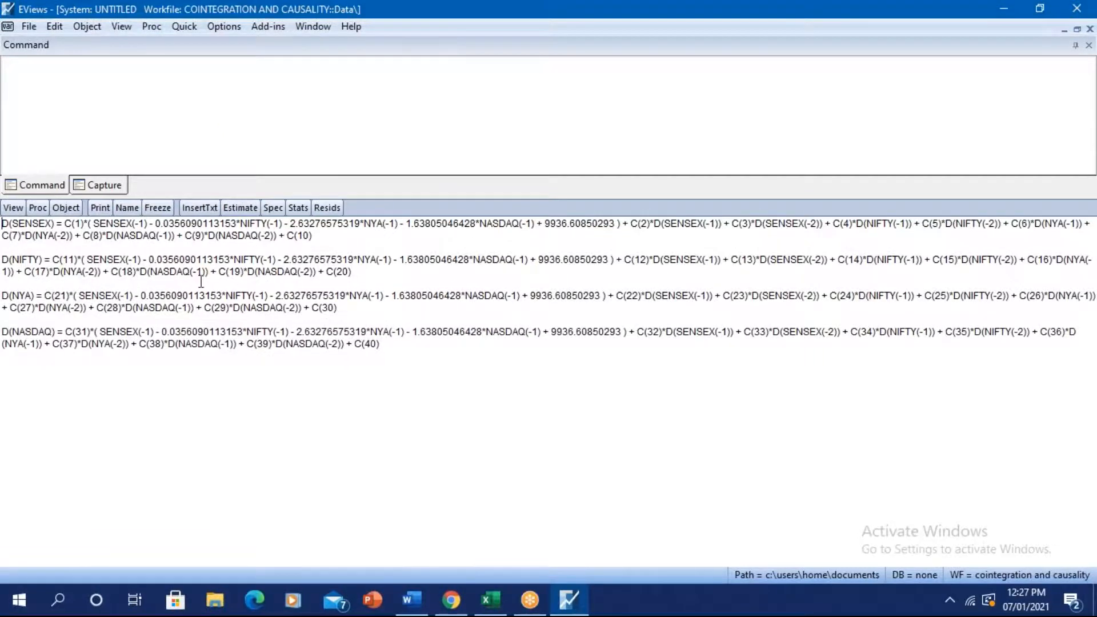
pyautogui.click(151, 27)
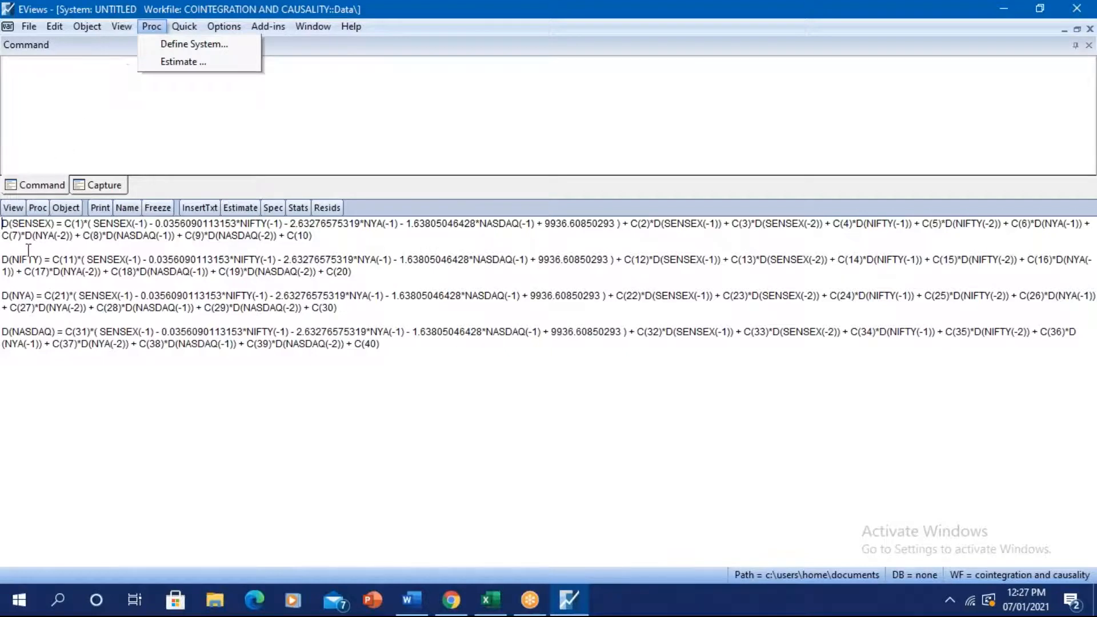
pyautogui.click(14, 208)
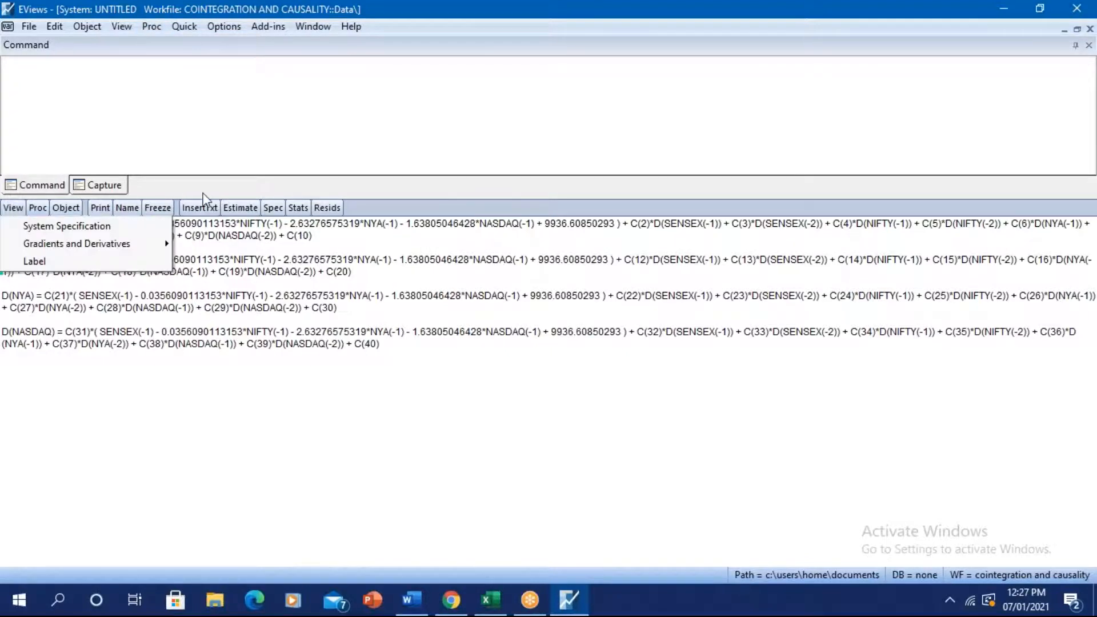
# Estimate the system by Ordinary Least Squares and run a Wald coefficient test of C(1)=C(2)=C(5)=C(7)=C(8)=0.
pyautogui.click(235, 208)
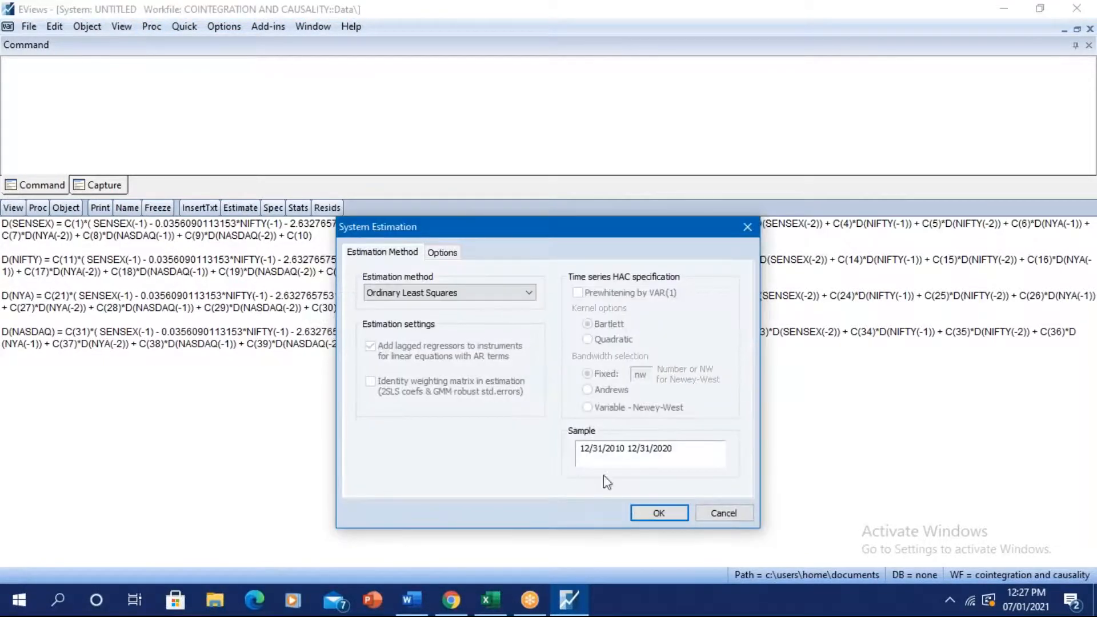
pyautogui.click(673, 513)
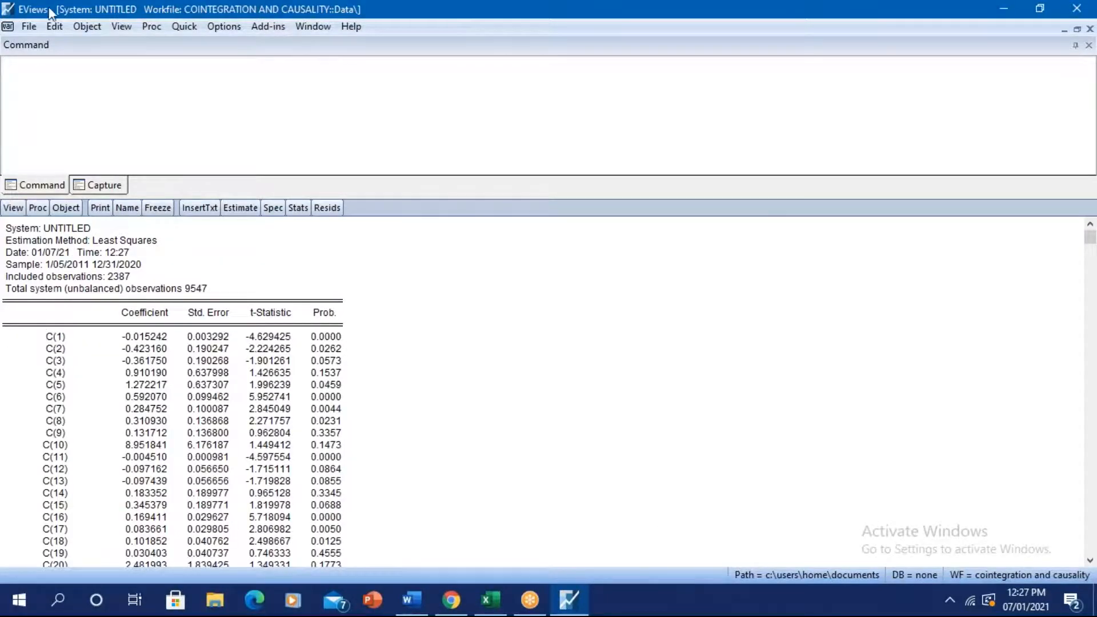
pyautogui.click(13, 209)
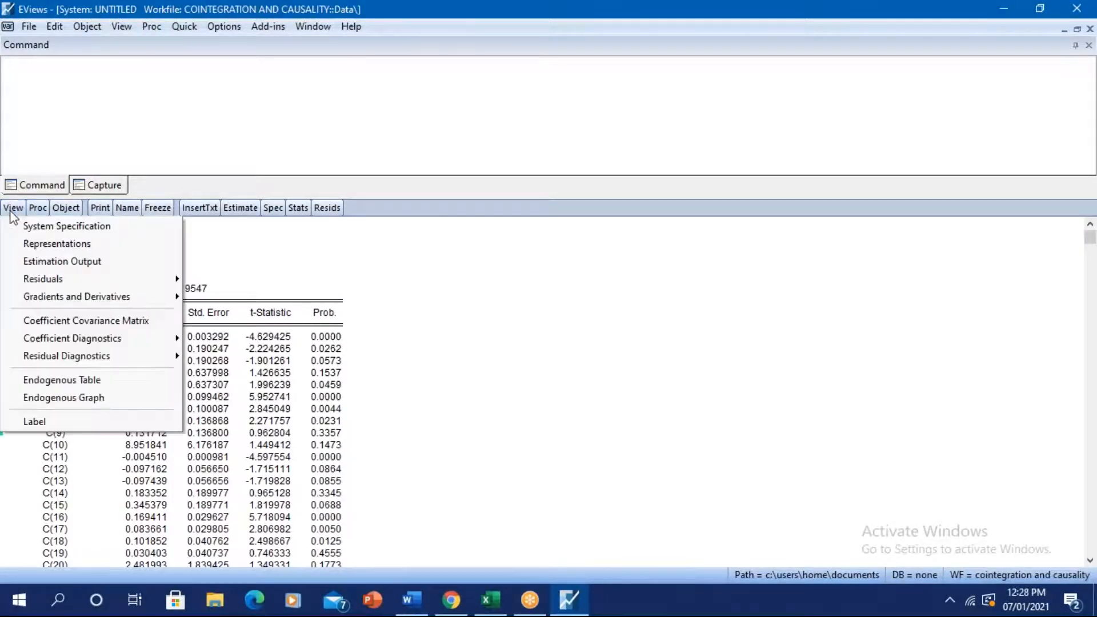
pyautogui.moveTo(64, 338)
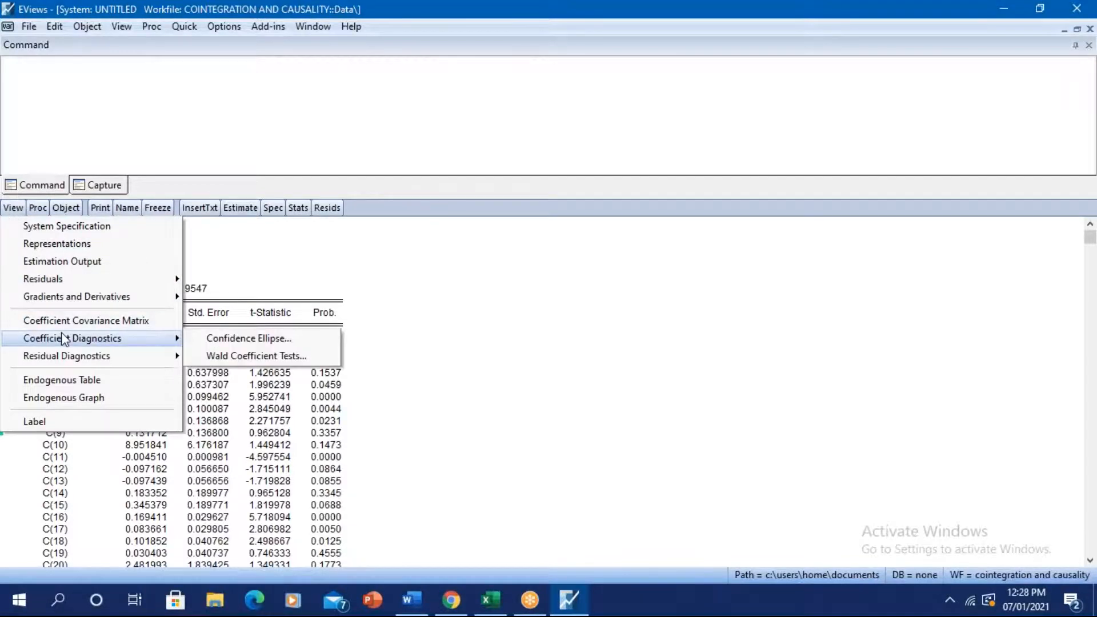
pyautogui.click(246, 355)
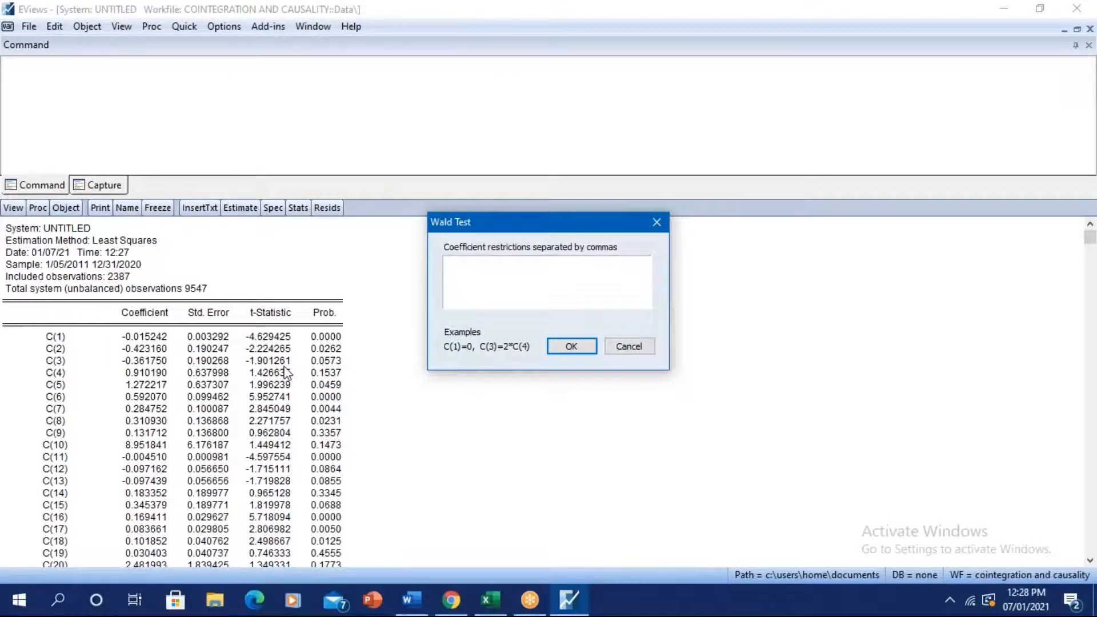
pyautogui.write('C(1)=C(2)=')
pyautogui.write('c(5)=C')
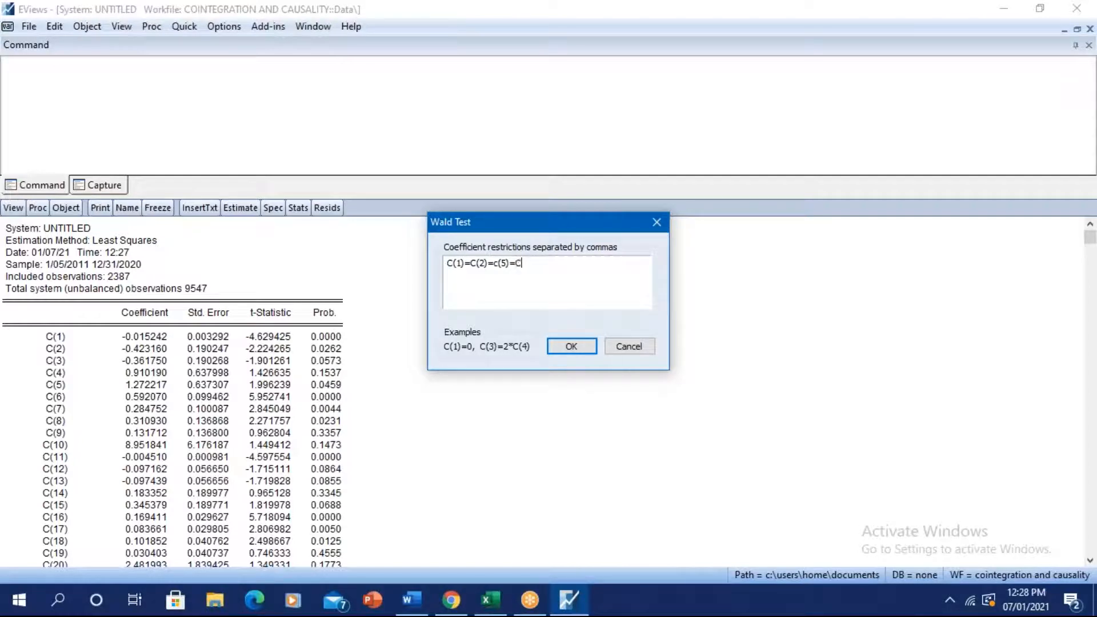
pyautogui.write('(7)=c(8')
pyautogui.write('=0')
pyautogui.click(572, 346)
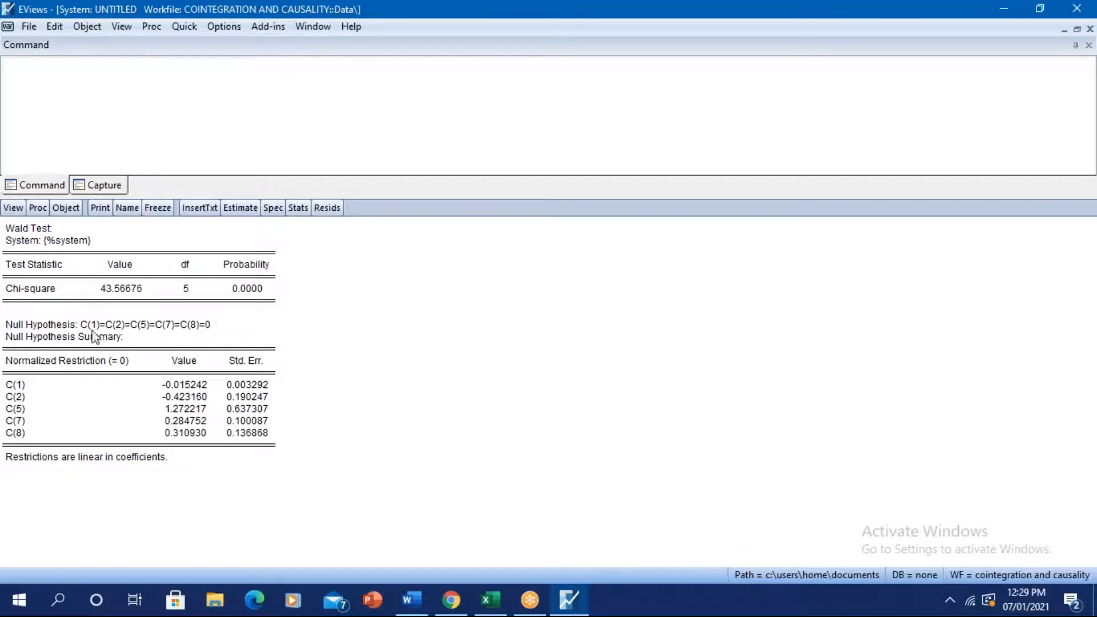
pyautogui.click(71, 318)
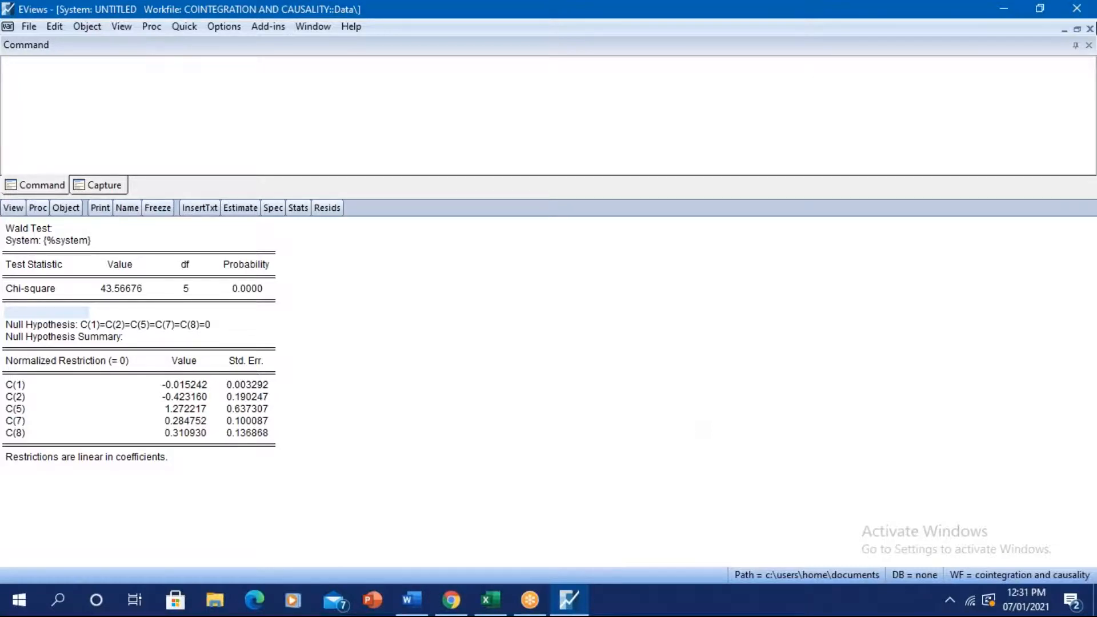
# Close and delete the untitled system and the untitled Vector Error Correction model to return to the workfile.
pyautogui.click(1090, 29)
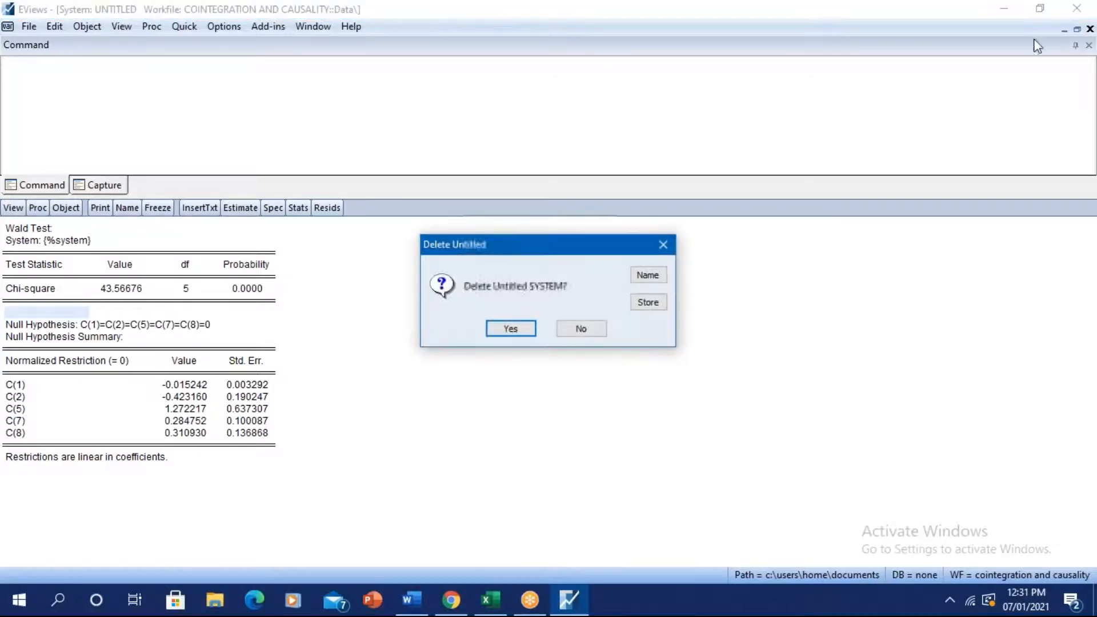
pyautogui.click(520, 334)
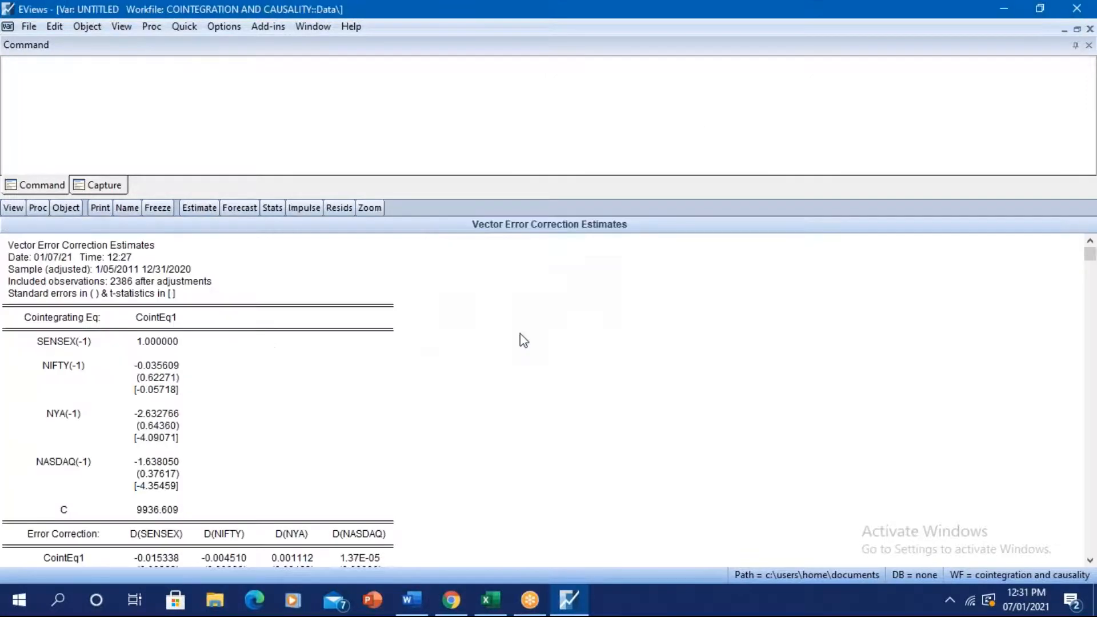
pyautogui.click(1089, 28)
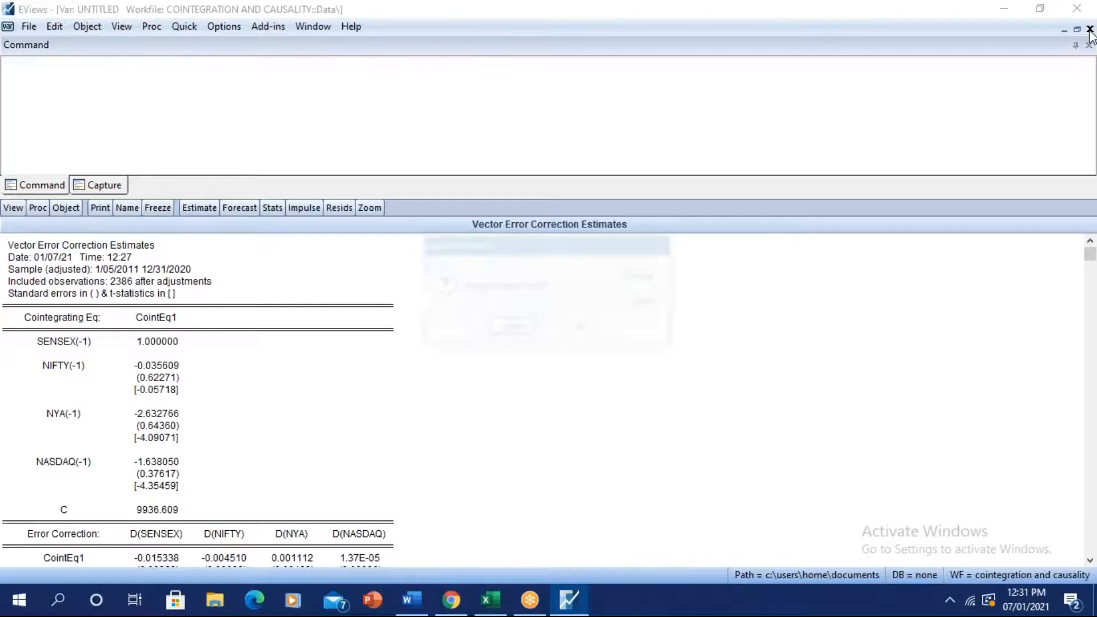
pyautogui.click(513, 331)
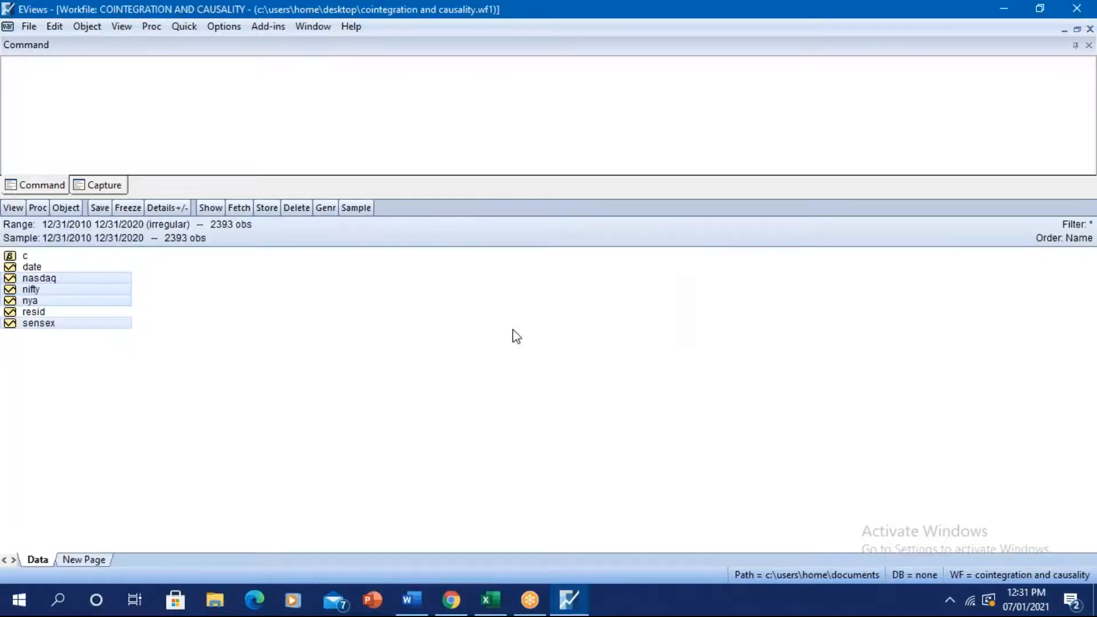
# Select the sensex and nasdaq series and estimate an unrestricted VAR with endogenous variables sensex nasdaq and lag intervals 1 2.
pyautogui.click(230, 353)
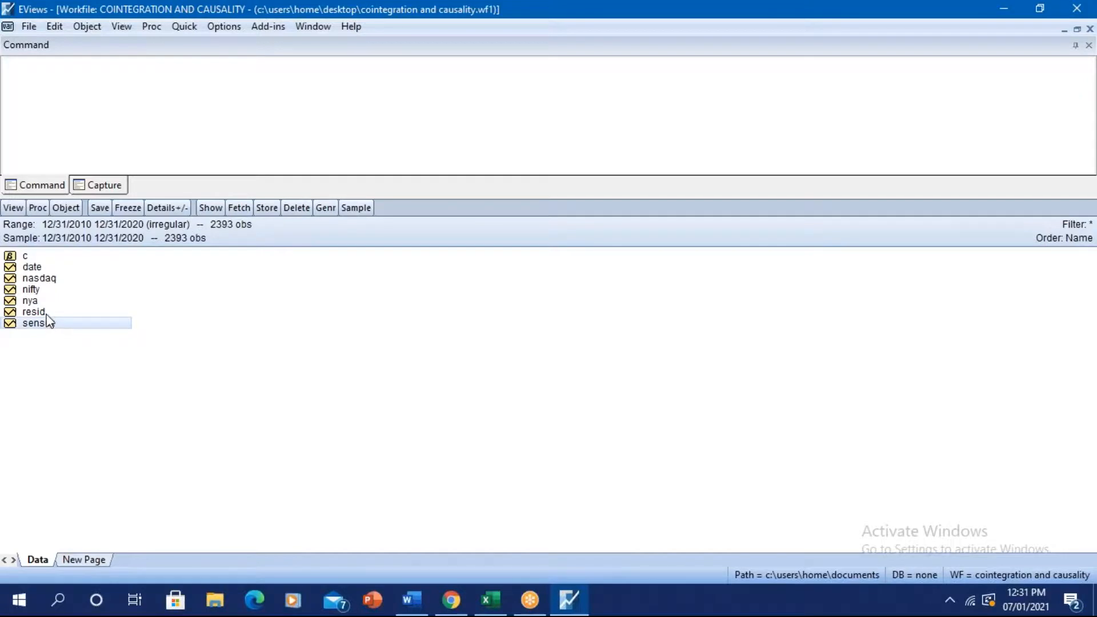
pyautogui.keyDown('ctrl'); pyautogui.click(56, 281); pyautogui.keyUp('ctrl')
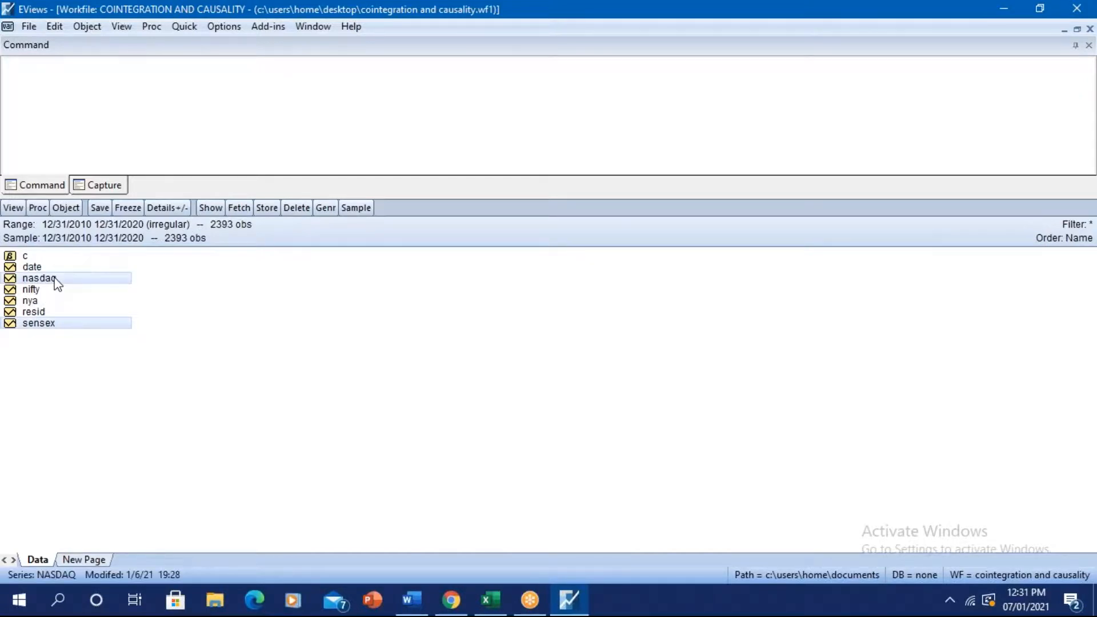
pyautogui.click(189, 27)
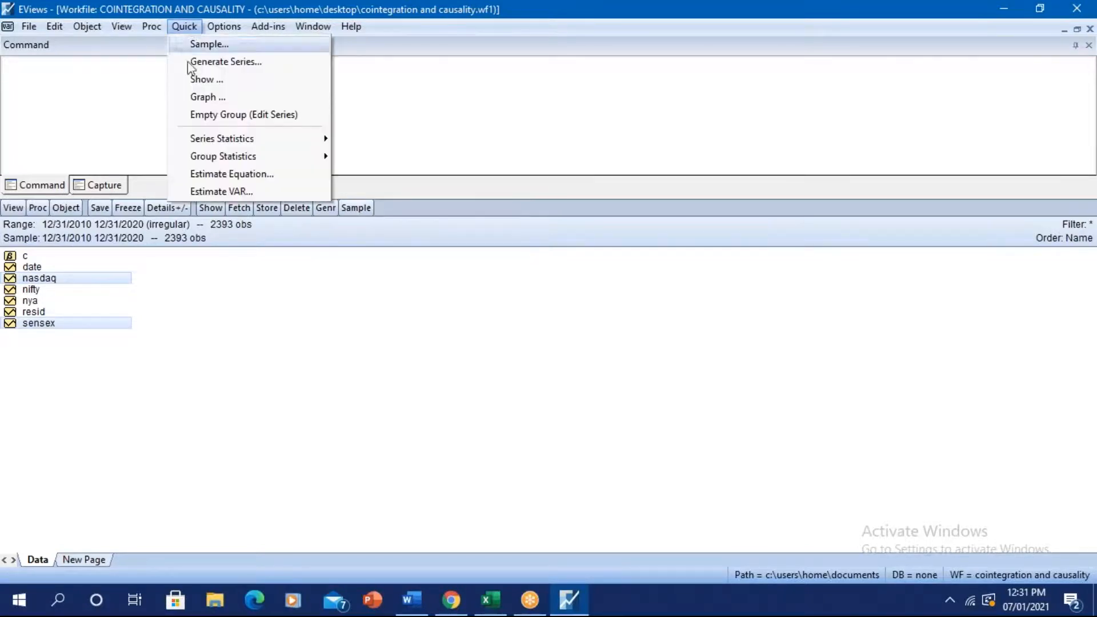
pyautogui.click(221, 190)
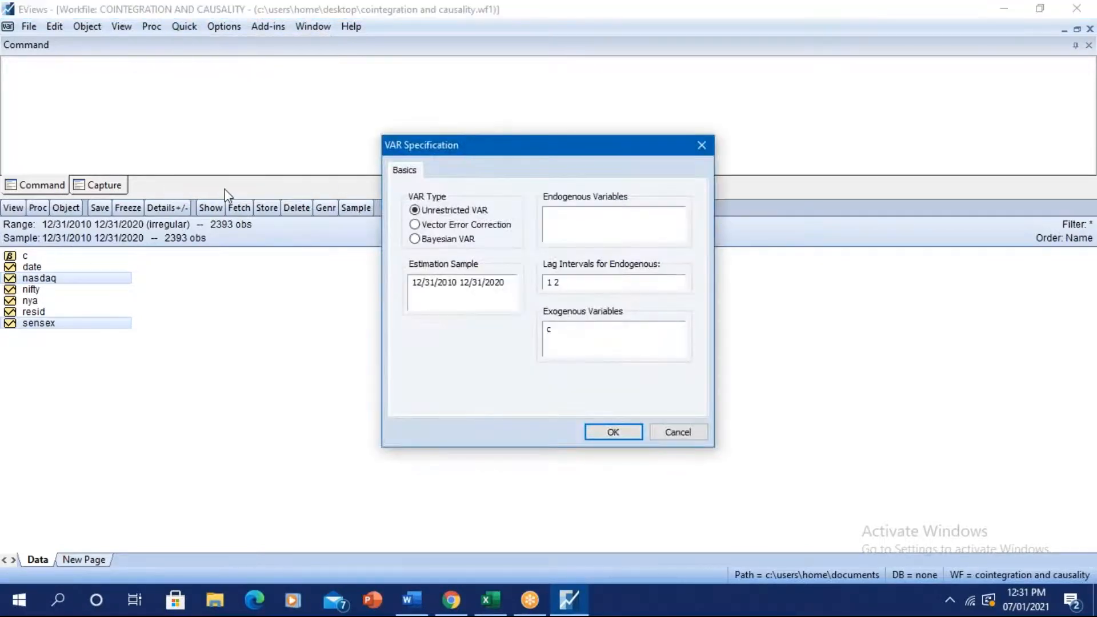
pyautogui.click(582, 219)
pyautogui.write('sensex nasdaq')
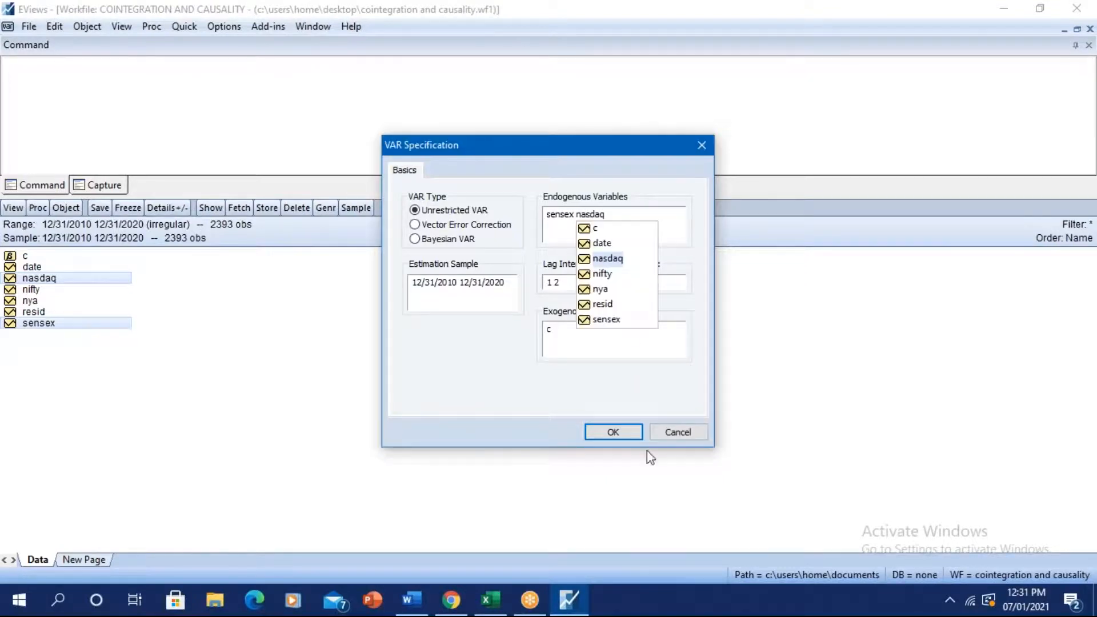
pyautogui.click(616, 259)
pyautogui.click(613, 432)
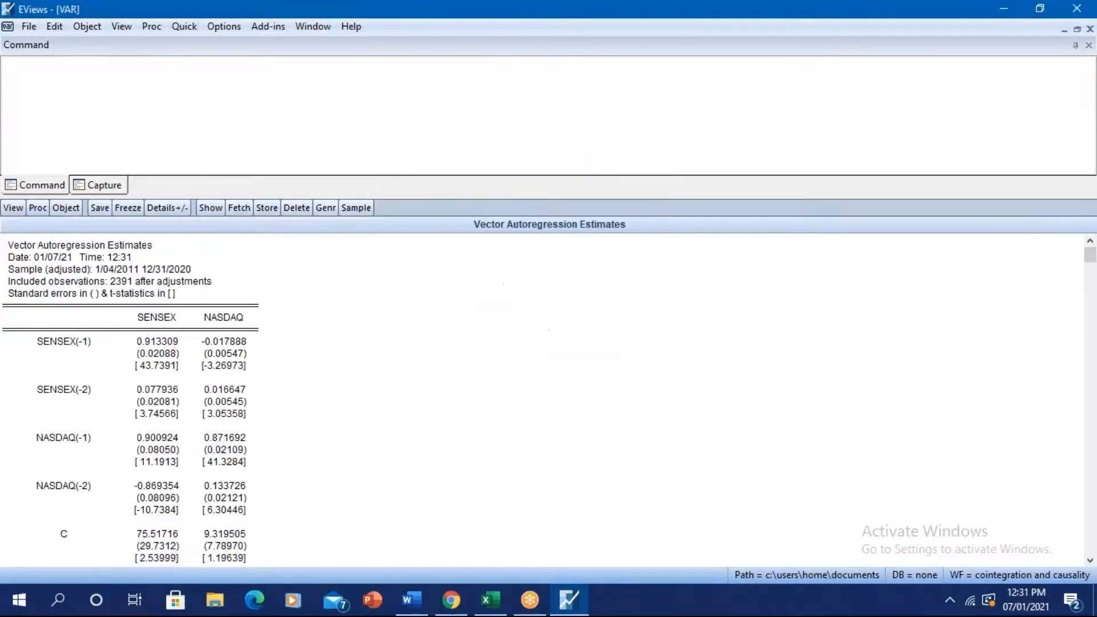
# Try to compute the lag length criteria of the sensex–nasdaq VAR with 8 lags, and delete the untitled VAR.
pyautogui.click(19, 209)
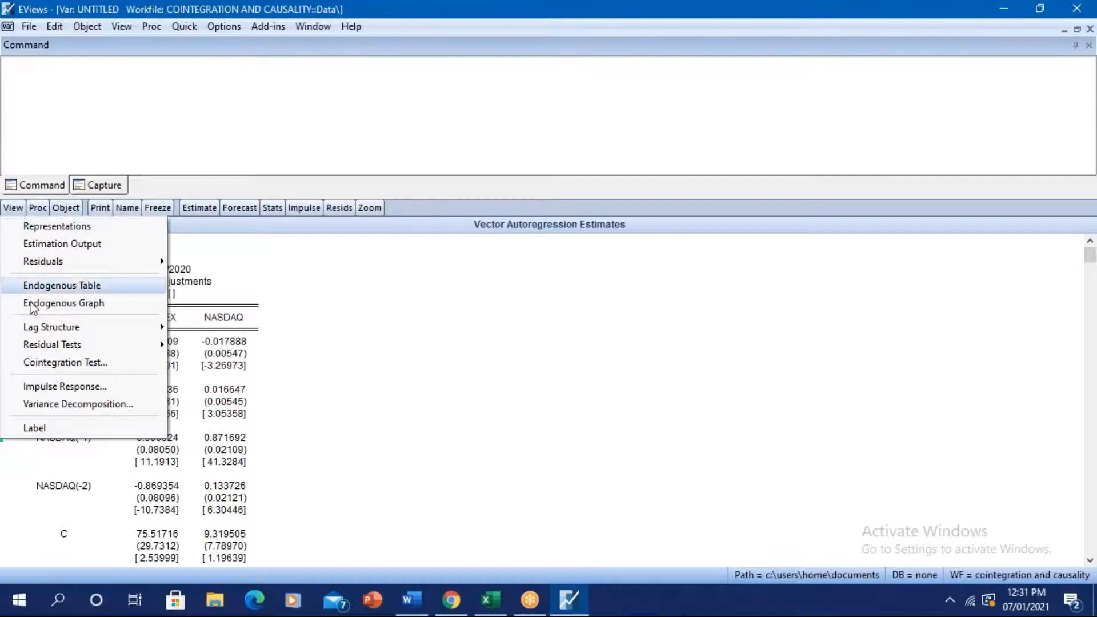
pyautogui.moveTo(40, 330)
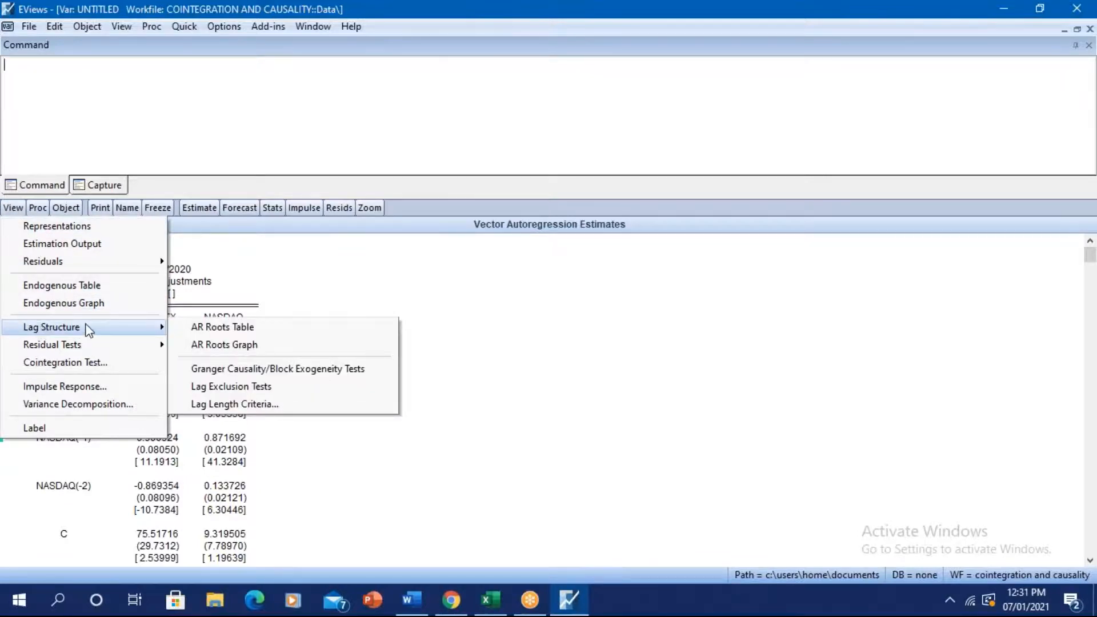
pyautogui.click(238, 404)
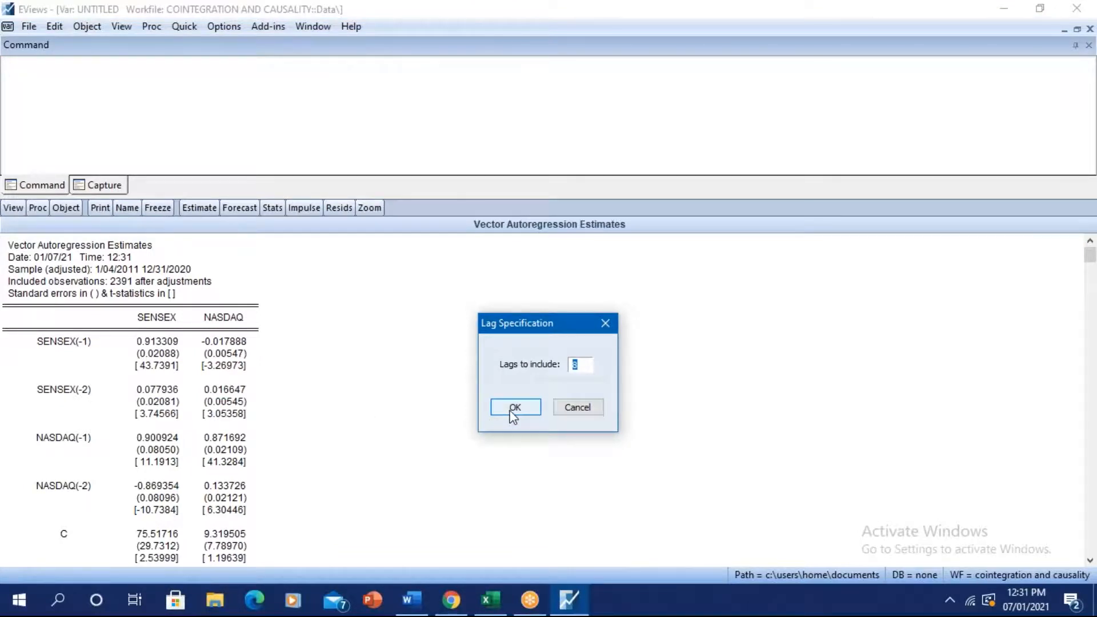
pyautogui.click(511, 410)
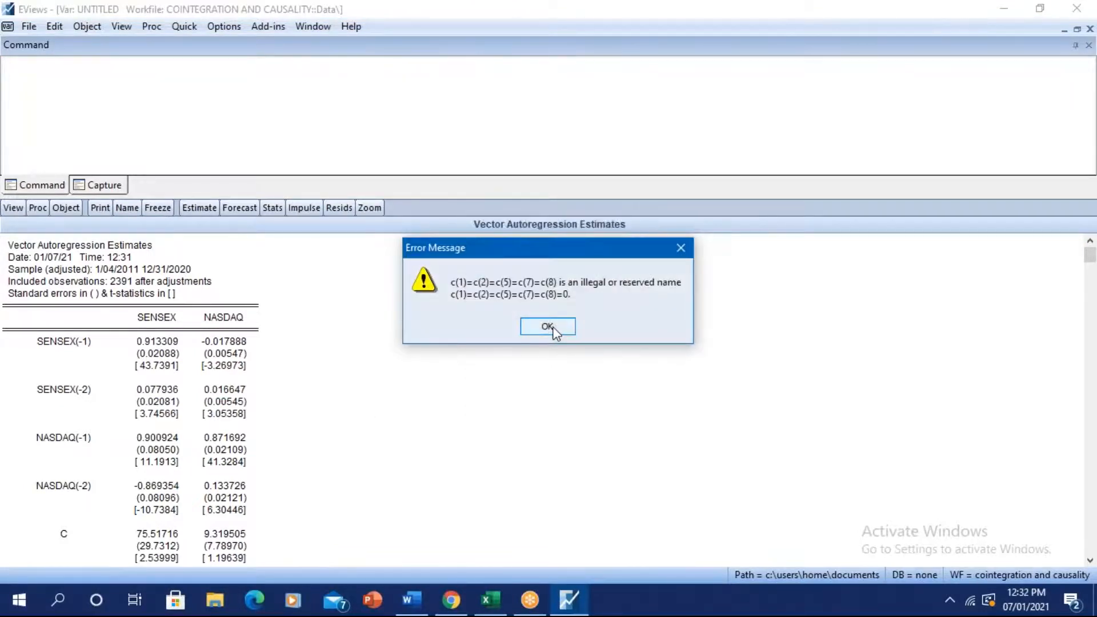
pyautogui.click(551, 329)
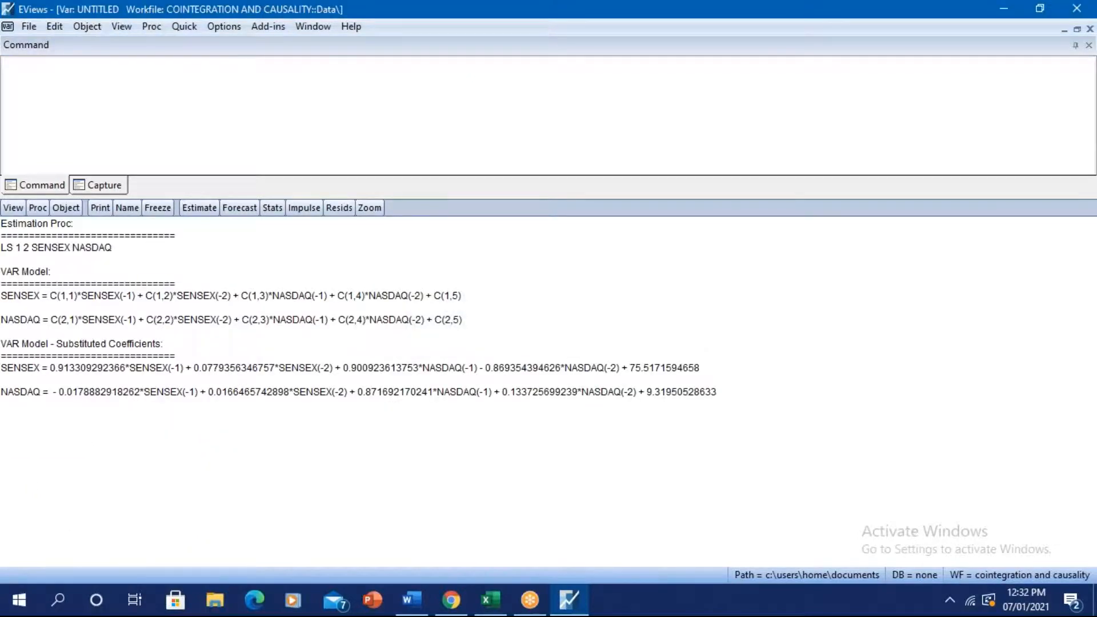
pyautogui.click(1090, 29)
pyautogui.click(512, 331)
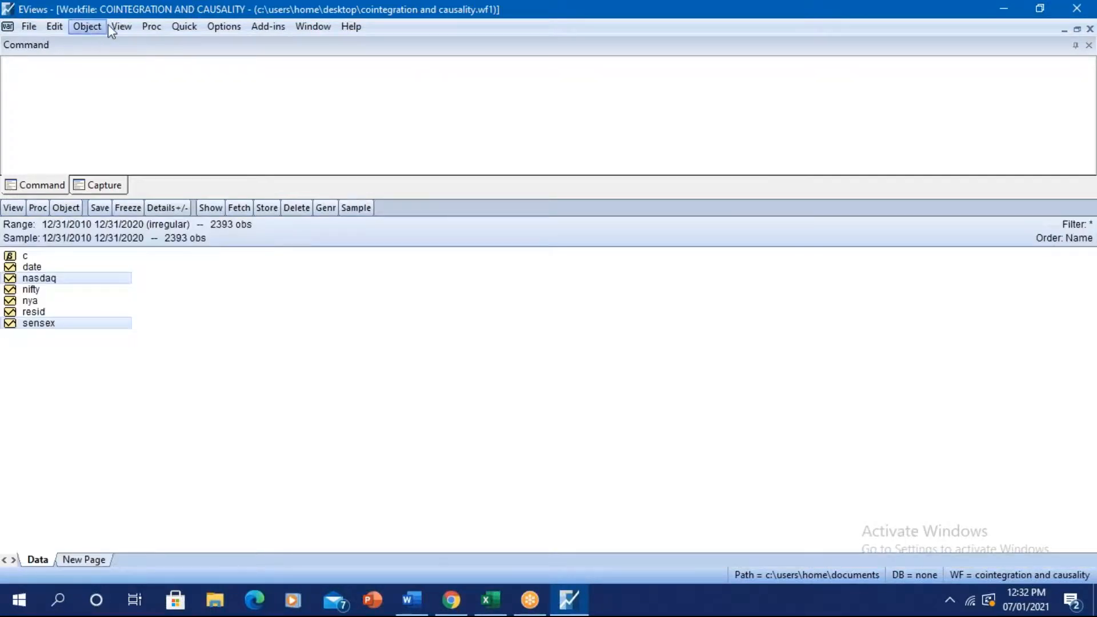
# Copy the selected sensex and nasdaq series names into a new unrestricted VAR specification and estimate it with lag intervals 1 2.
pyautogui.click(187, 28)
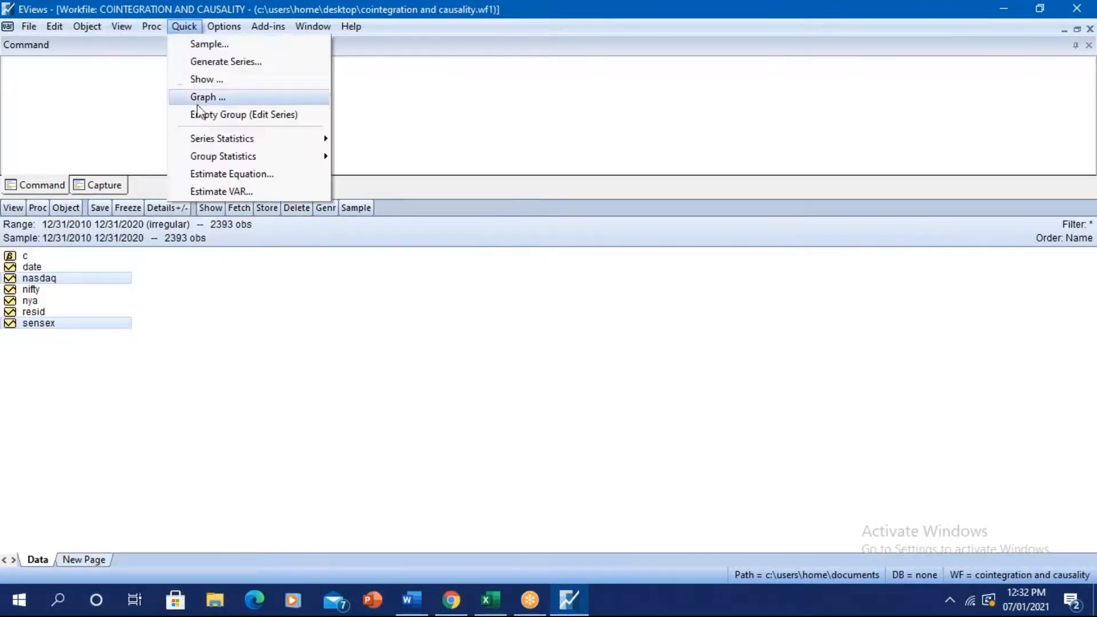
pyautogui.click(111, 282)
pyautogui.rightClick(111, 282)
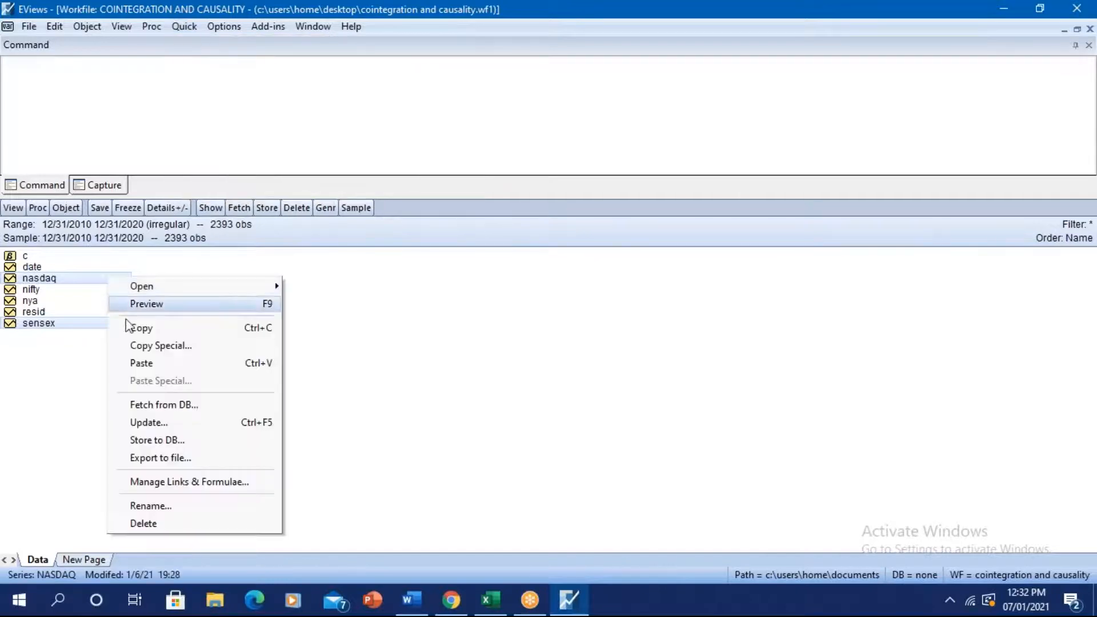
pyautogui.click(140, 328)
pyautogui.click(187, 26)
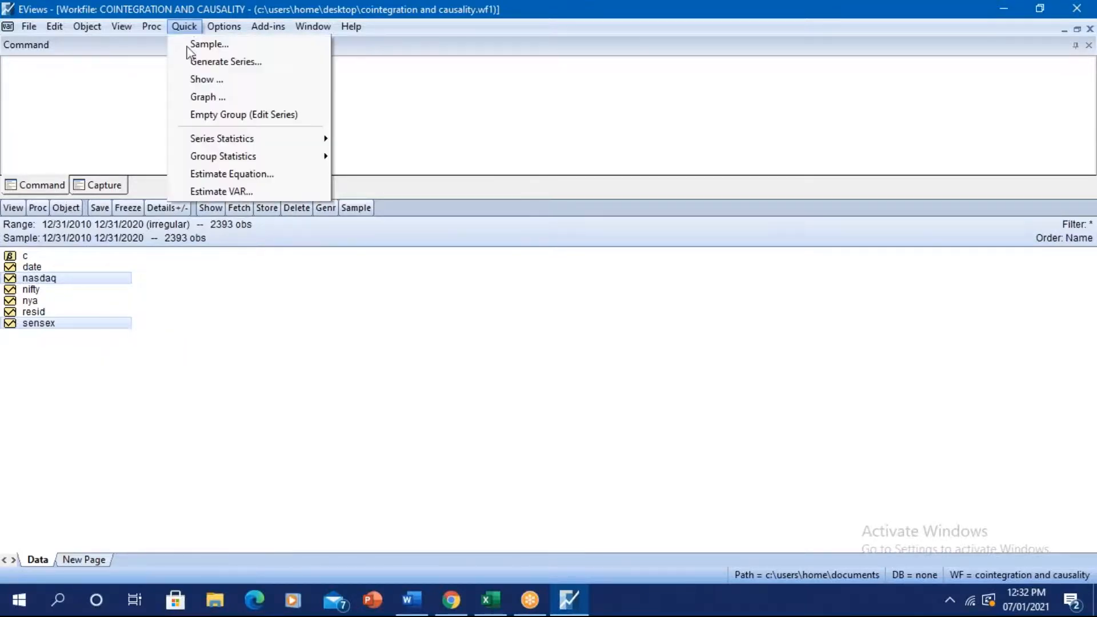
pyautogui.click(221, 189)
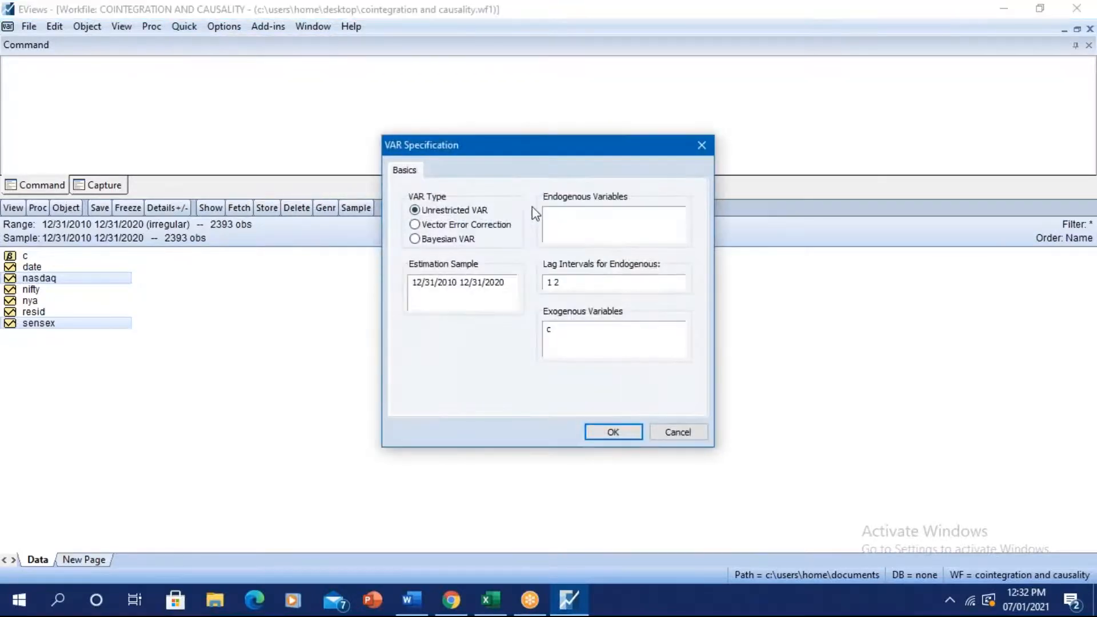
pyautogui.hotkey('ctrl', 'v')
pyautogui.click(614, 433)
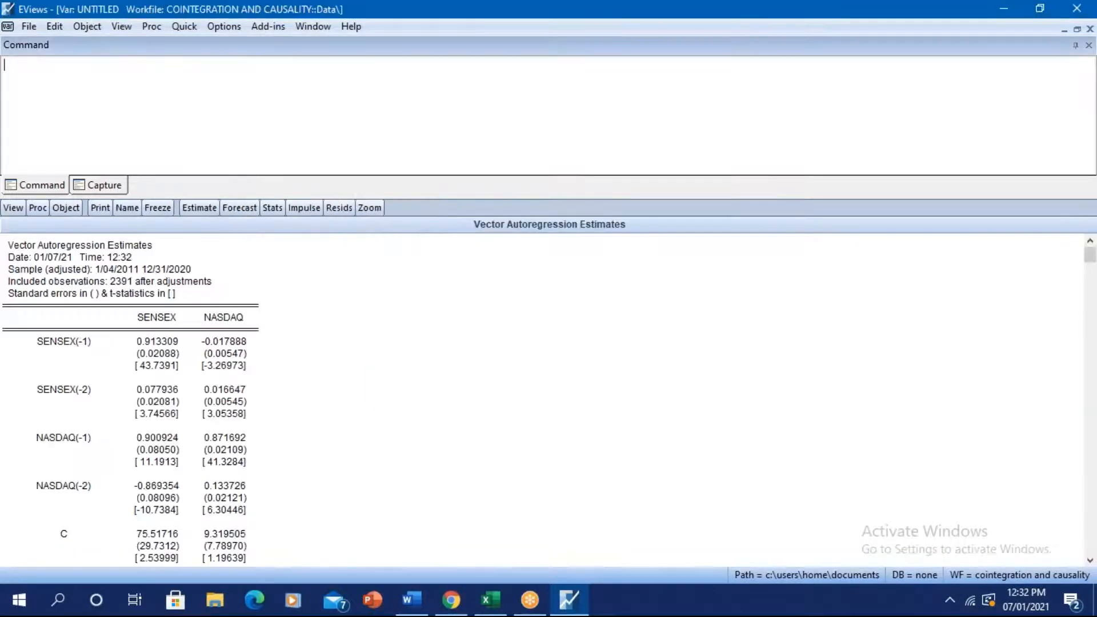
# Retry the lag length criteria on the re-estimated sensex and nasdaq VAR with 8 lags included.
pyautogui.click(15, 209)
pyautogui.moveTo(154, 327)
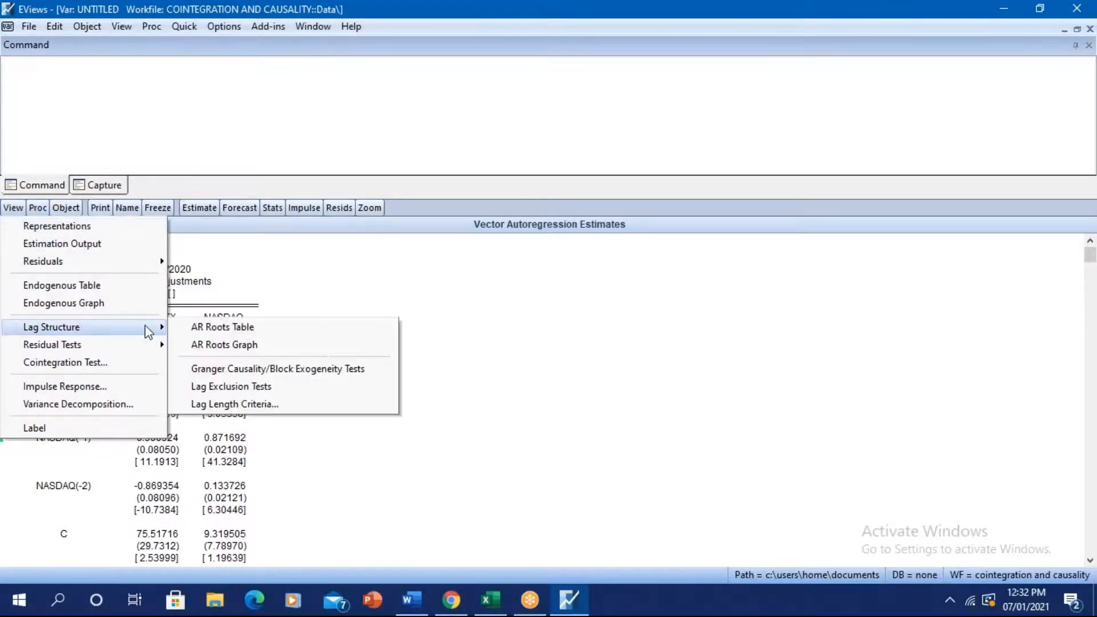
pyautogui.click(264, 406)
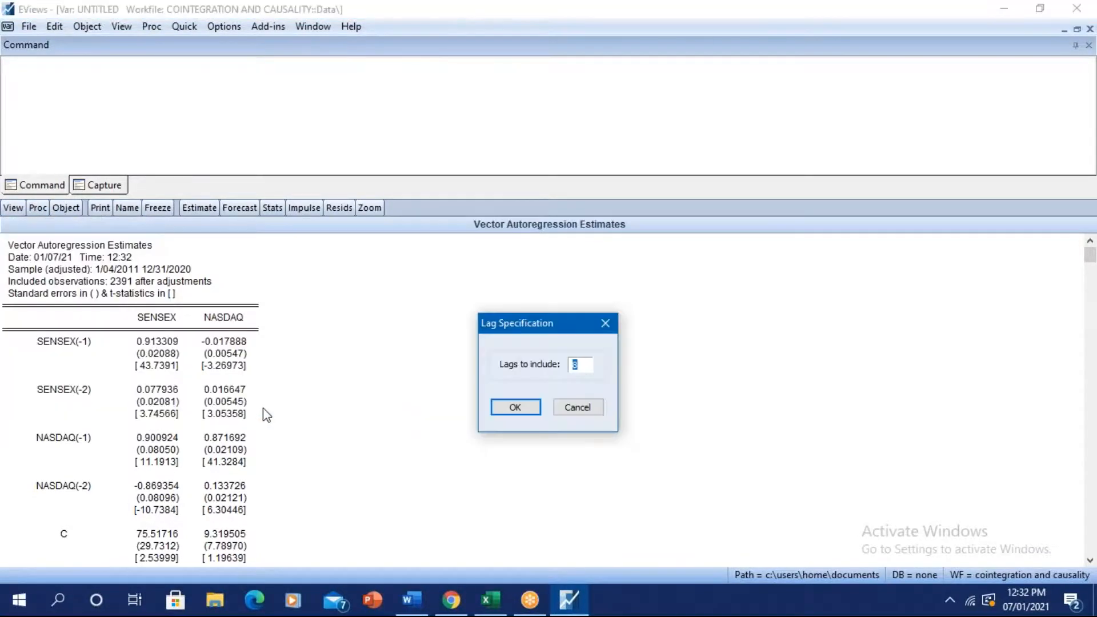
pyautogui.click(516, 407)
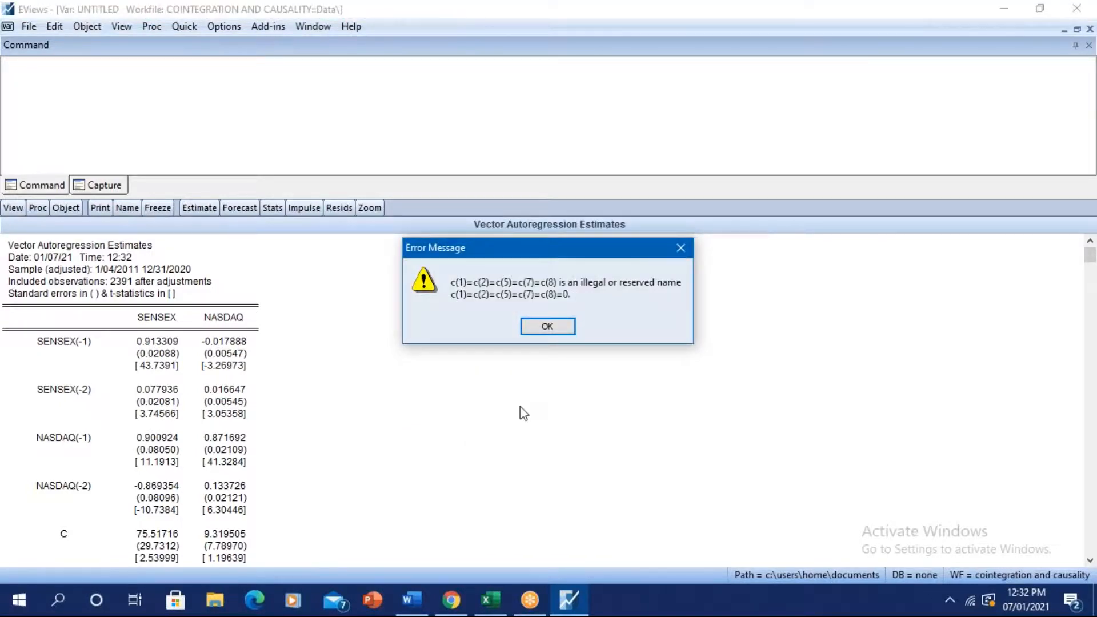
pyautogui.click(548, 326)
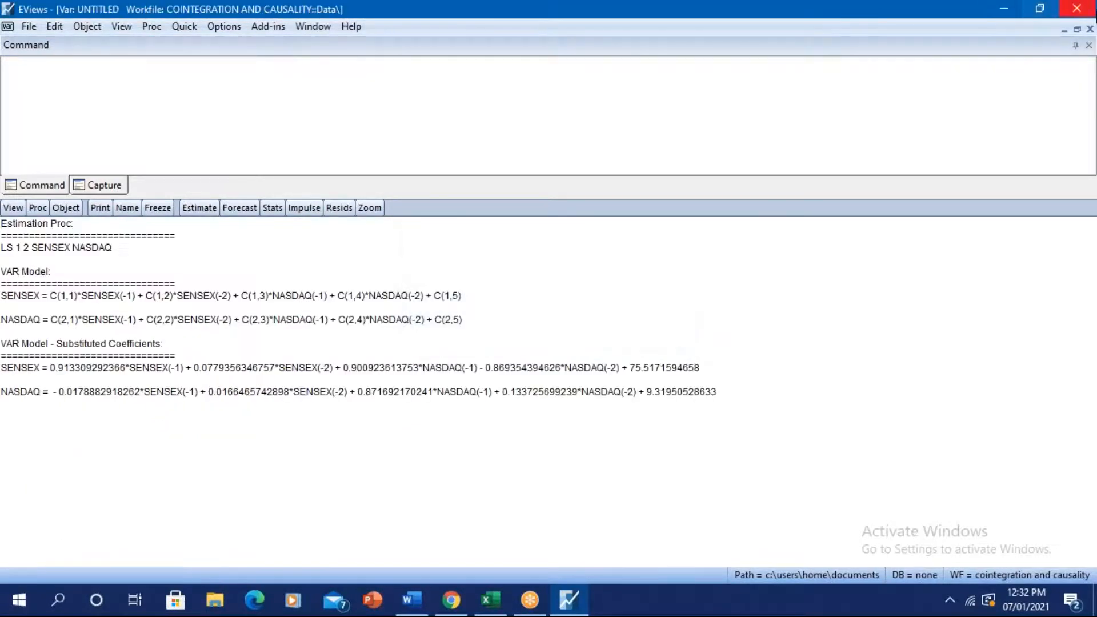
# Delete the untitled VAR, then close the cointegration and causality workfile without saving and reopen it.
pyautogui.click(1091, 28)
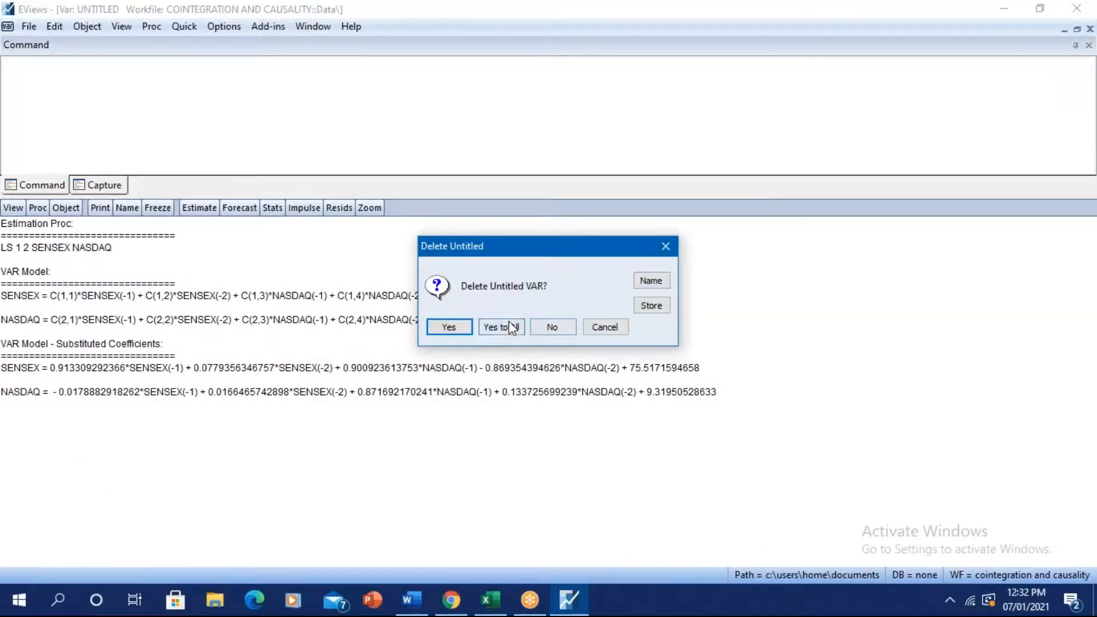
pyautogui.click(512, 328)
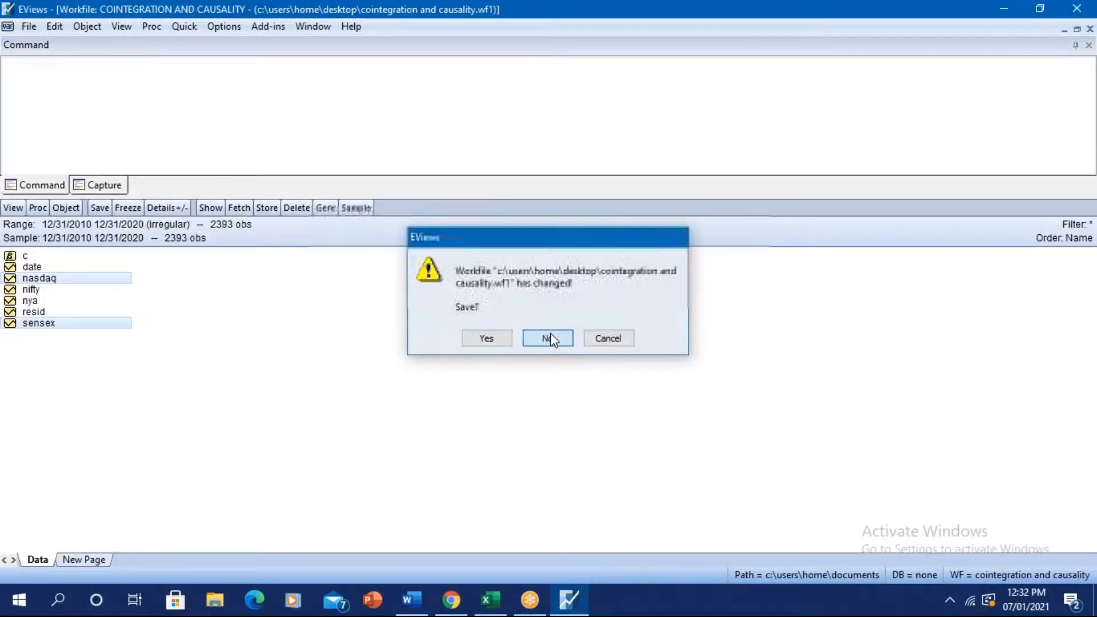
pyautogui.click(550, 338)
pyautogui.doubleClick(753, 29)
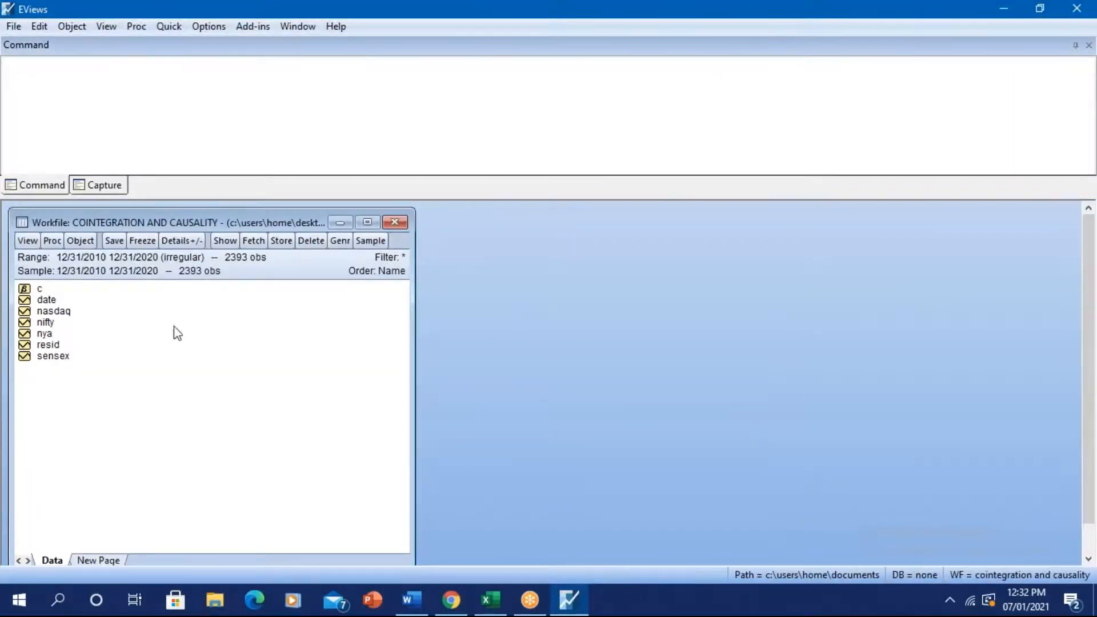
# Copy the sensex and nasdaq series names into a new unrestricted VAR and estimate it with lag intervals 1 2 and exogenous variable c.
pyautogui.click(61, 360)
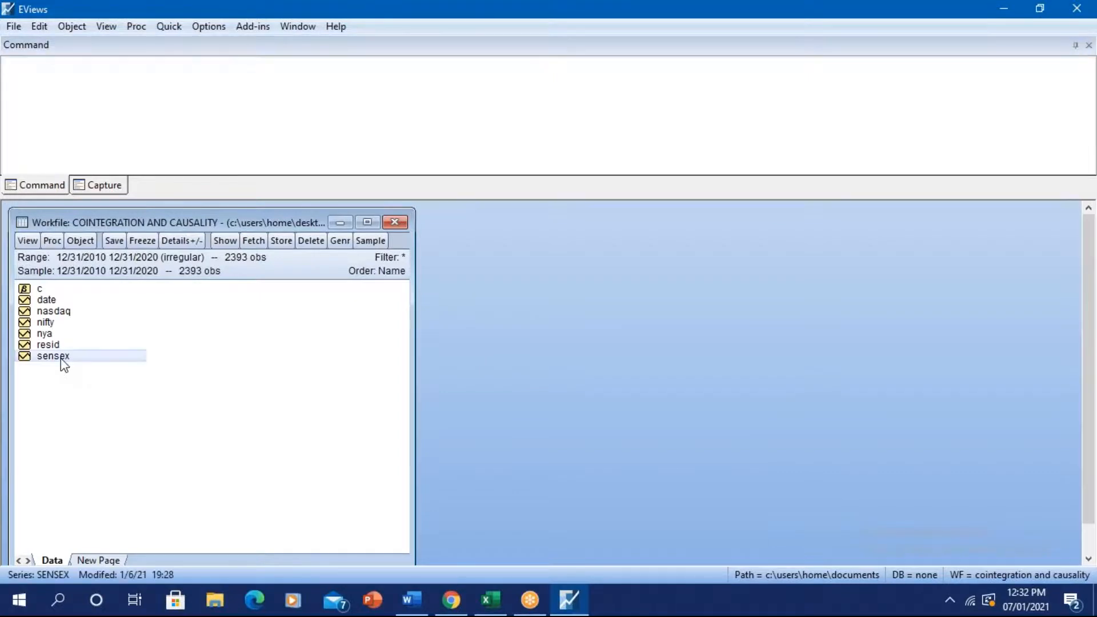
pyautogui.keyDown('ctrl'); pyautogui.click(68, 312); pyautogui.keyUp('ctrl')
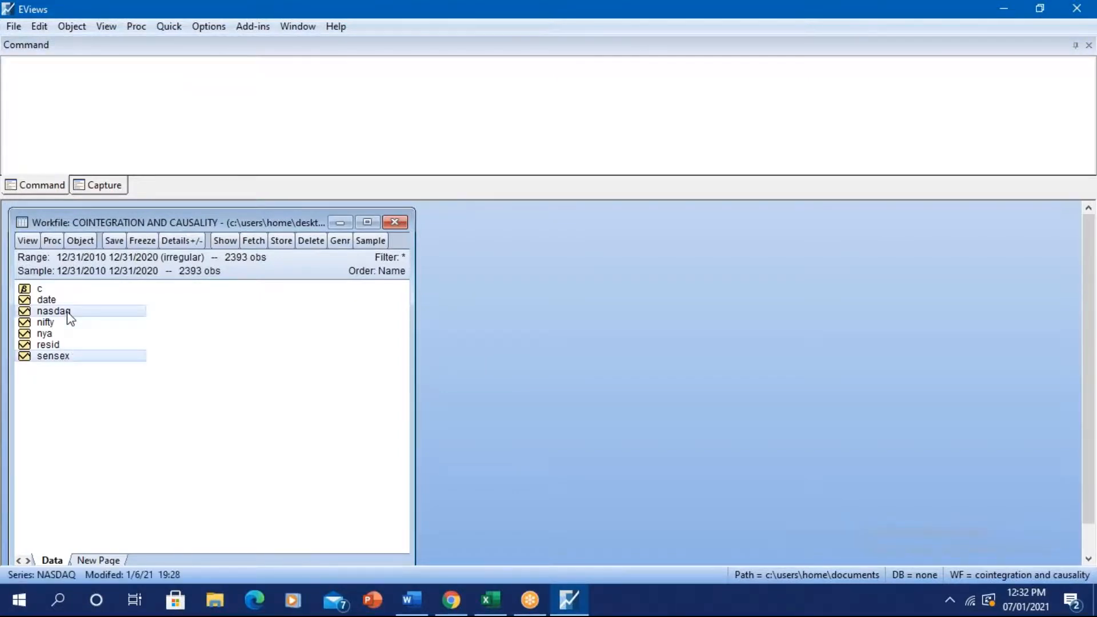
pyautogui.rightClick(69, 313)
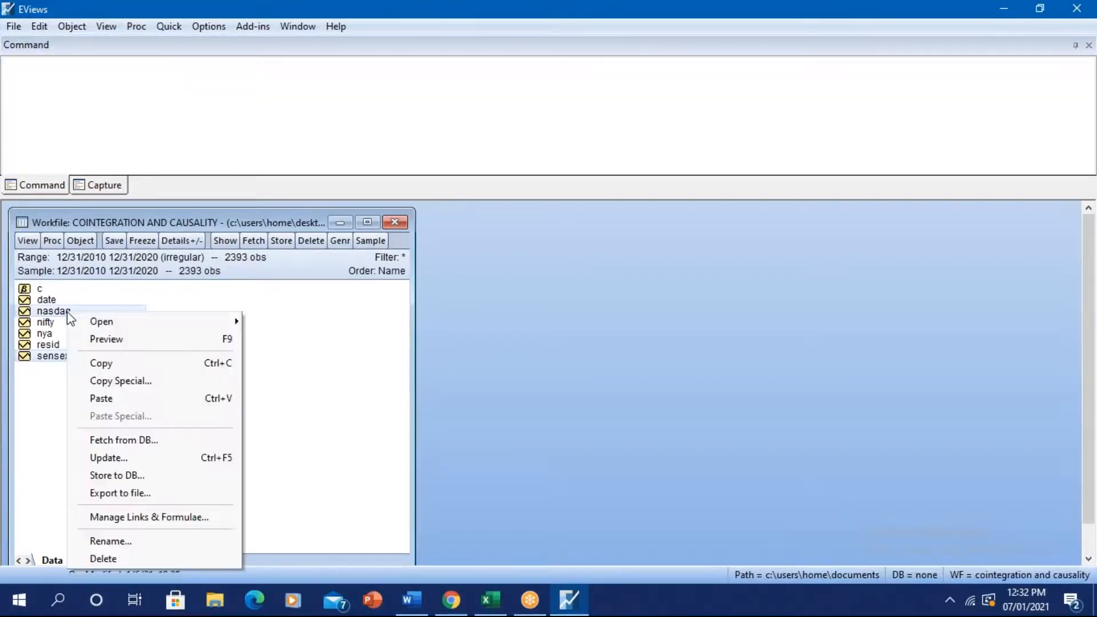
pyautogui.click(121, 367)
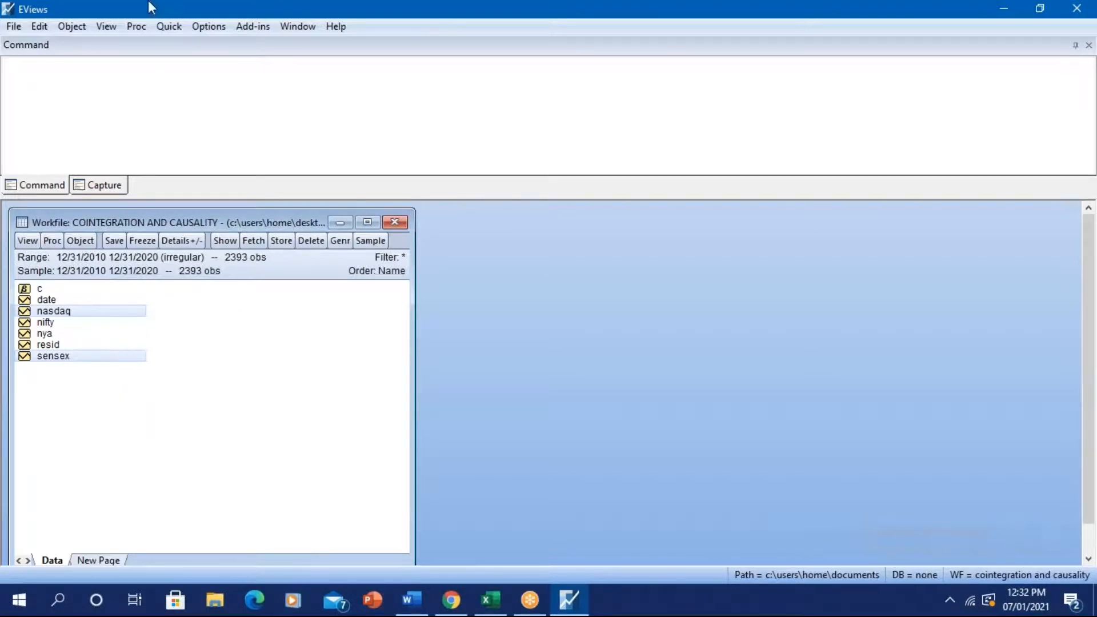
pyautogui.click(178, 27)
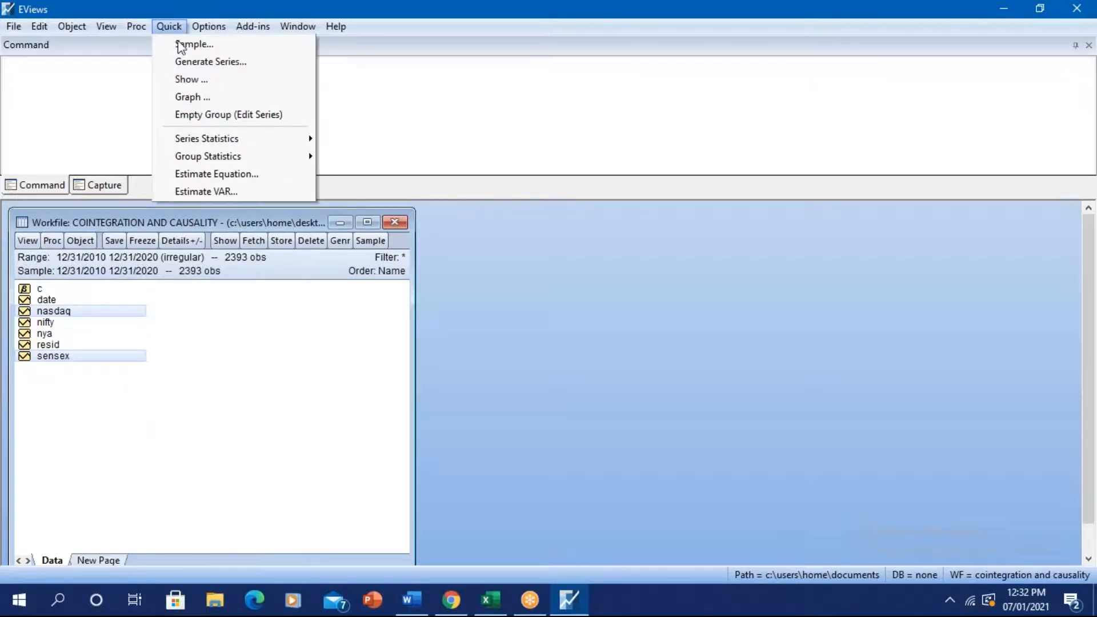
pyautogui.click(217, 192)
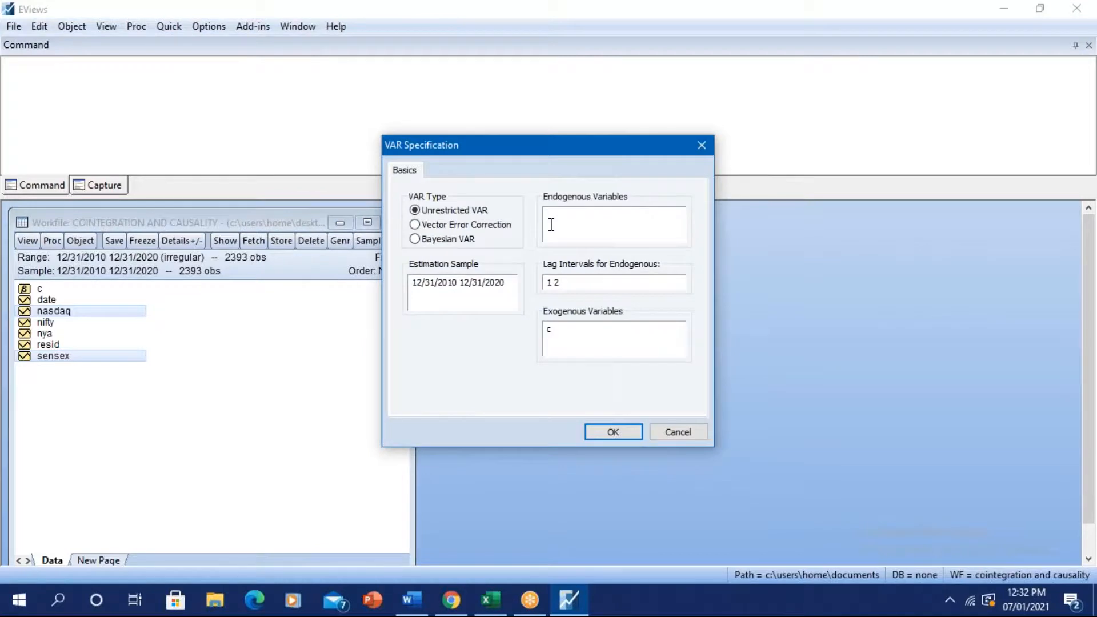
pyautogui.hotkey('ctrl', 'v')
pyautogui.click(612, 433)
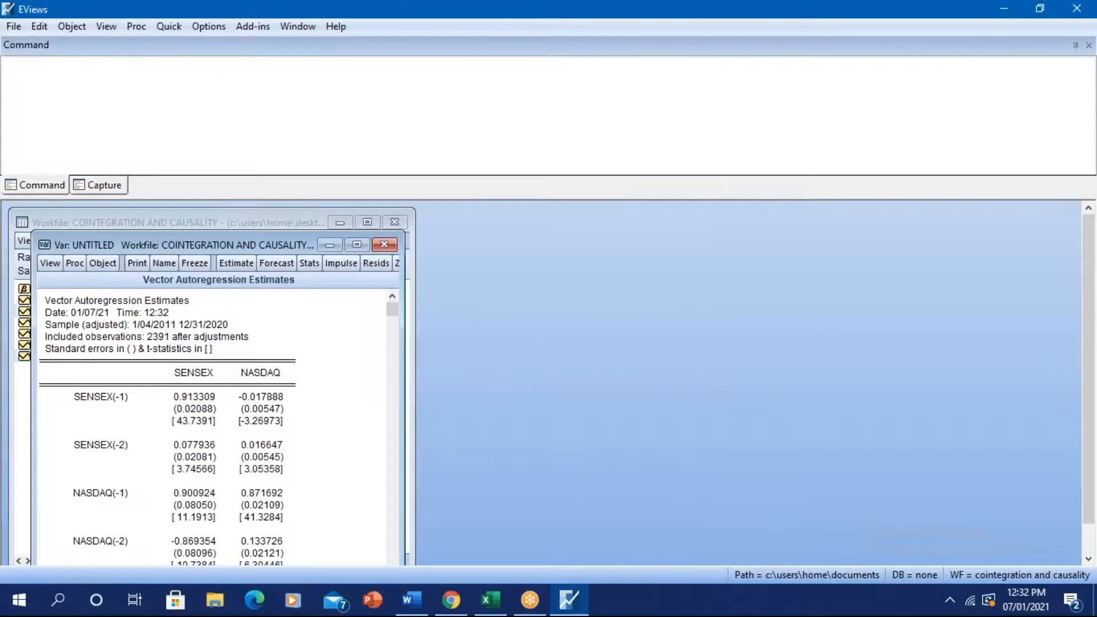
# Compute the lag length criteria of the sensex–nasdaq VAR with 8 lags and maximize the results window.
pyautogui.click(51, 264)
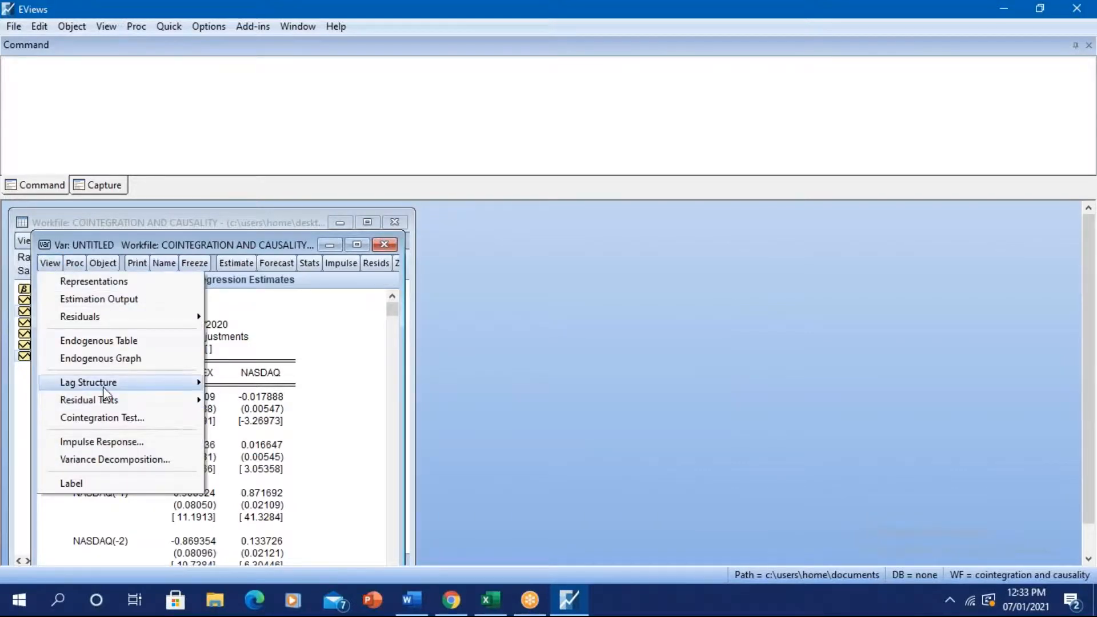
pyautogui.moveTo(129, 384)
pyautogui.click(265, 458)
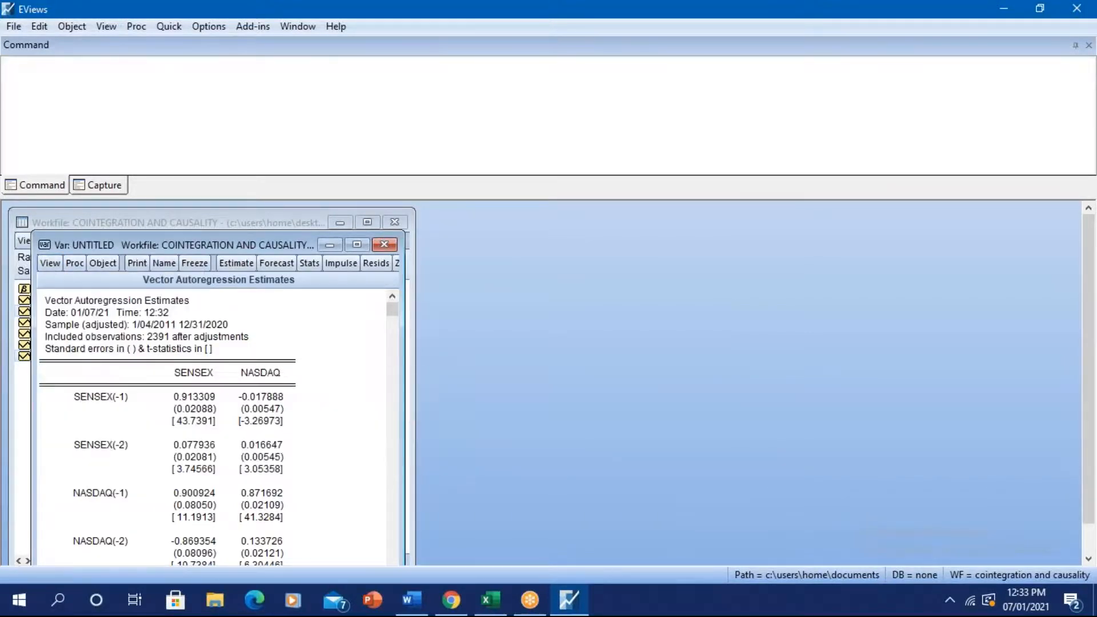
pyautogui.click(184, 451)
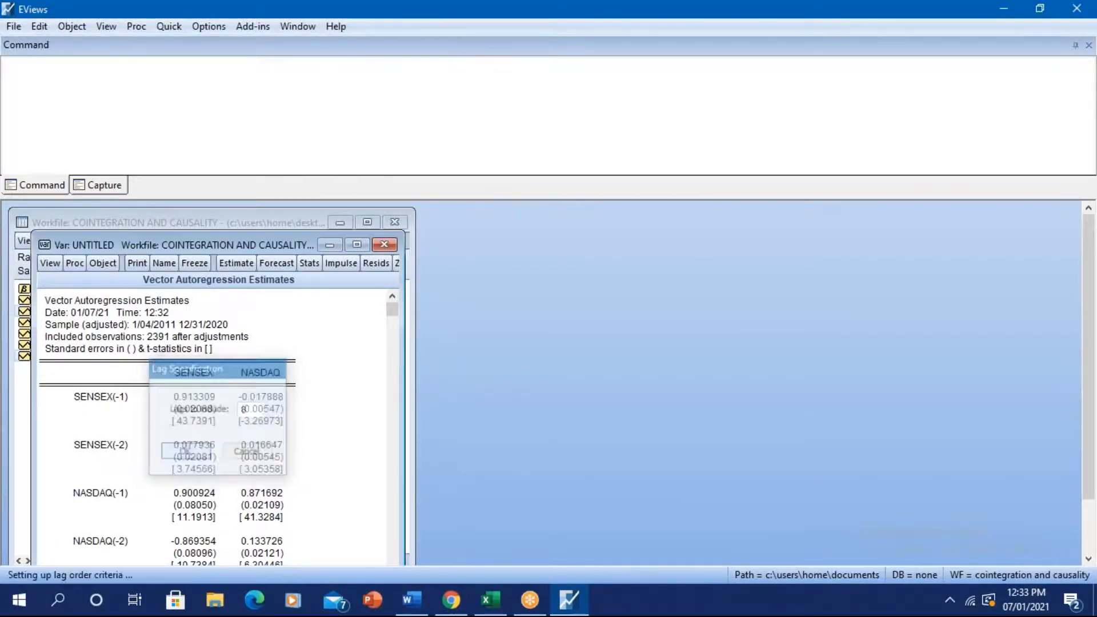
pyautogui.click(363, 245)
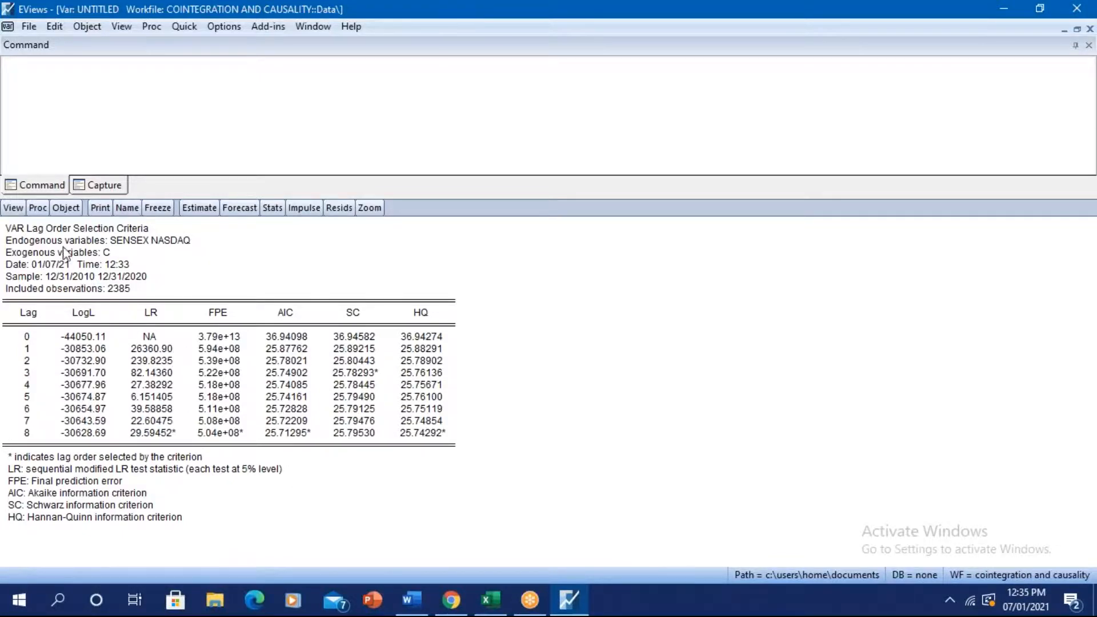
# Recompute the VAR lag length criteria for sensex and nasdaq with 16 lags included.
pyautogui.click(15, 208)
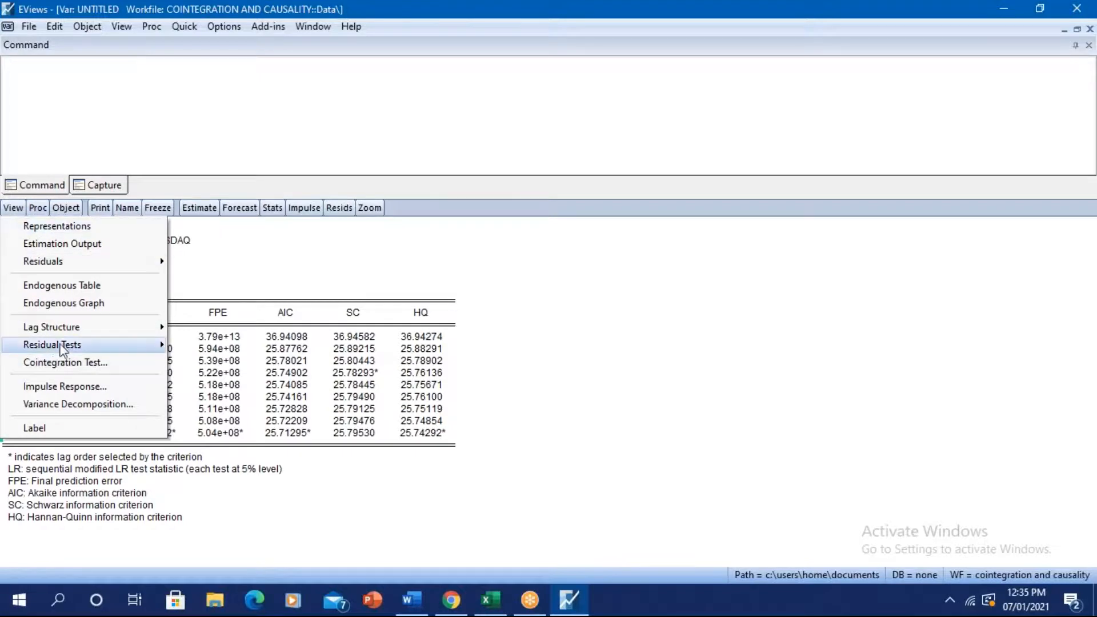
pyautogui.moveTo(63, 328)
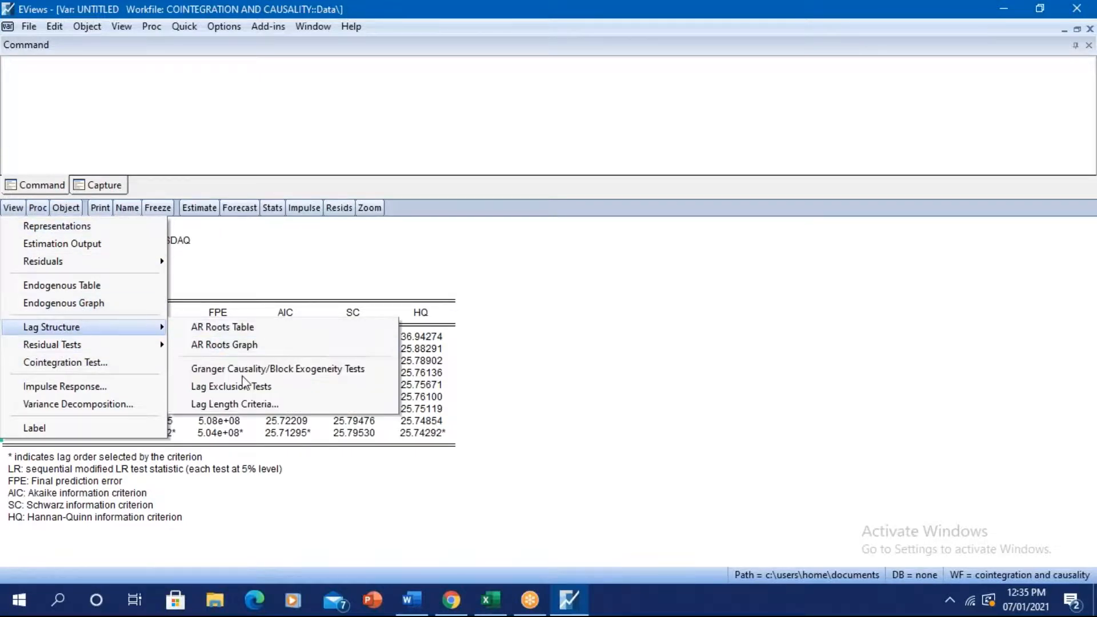
pyautogui.click(251, 406)
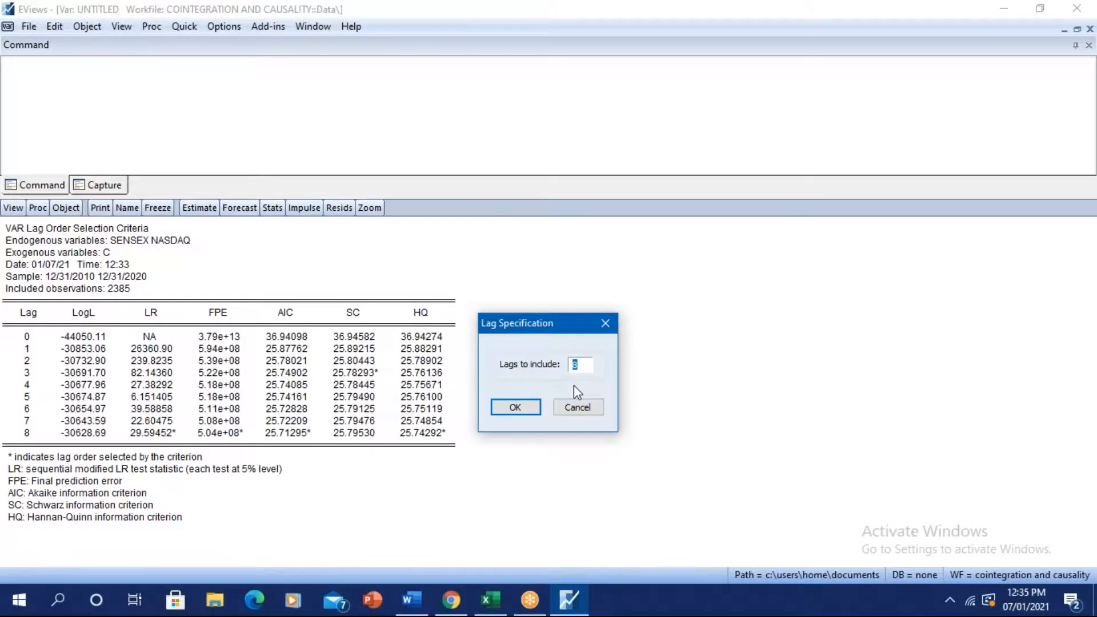
pyautogui.write('16')
pyautogui.click(527, 406)
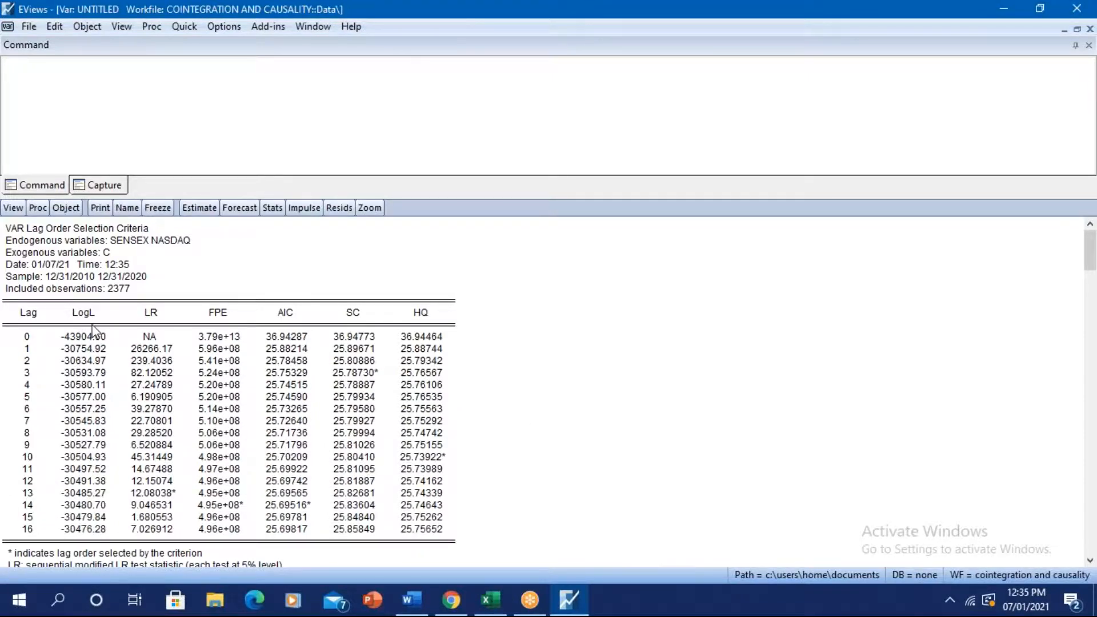
# Extend the lag length criteria of the sensex–nasdaq VAR to 25 lags.
pyautogui.click(15, 209)
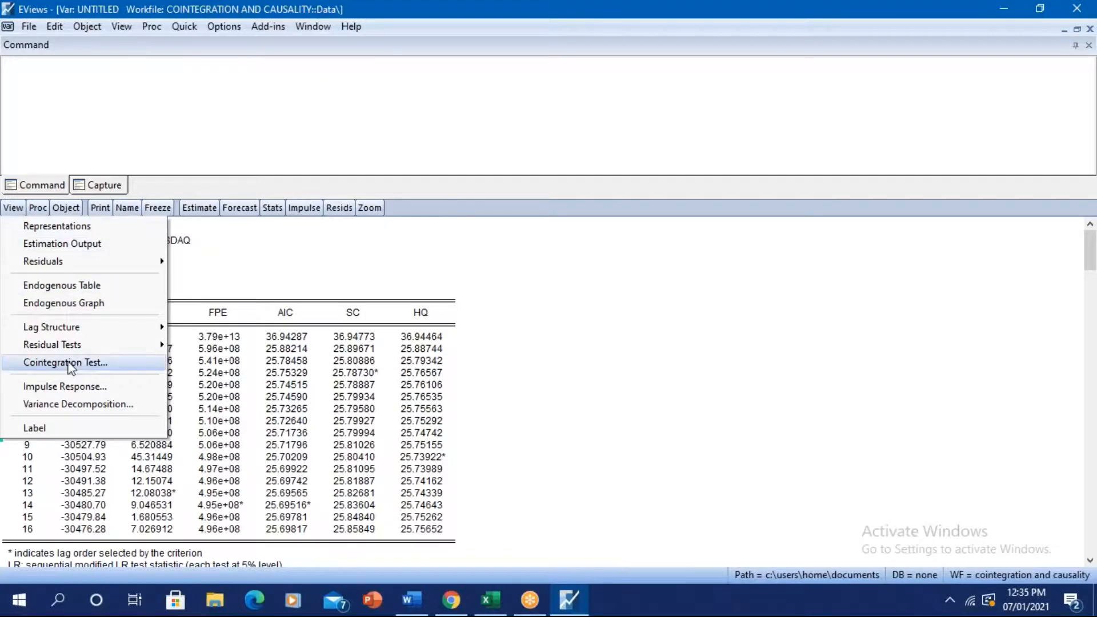
pyautogui.moveTo(111, 328)
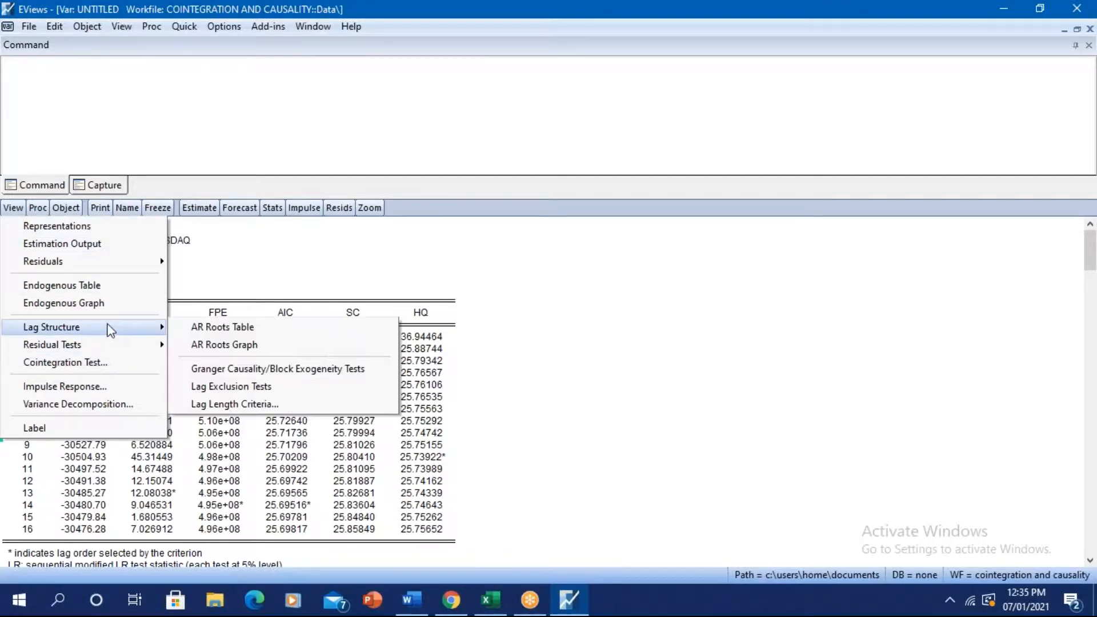
pyautogui.click(240, 404)
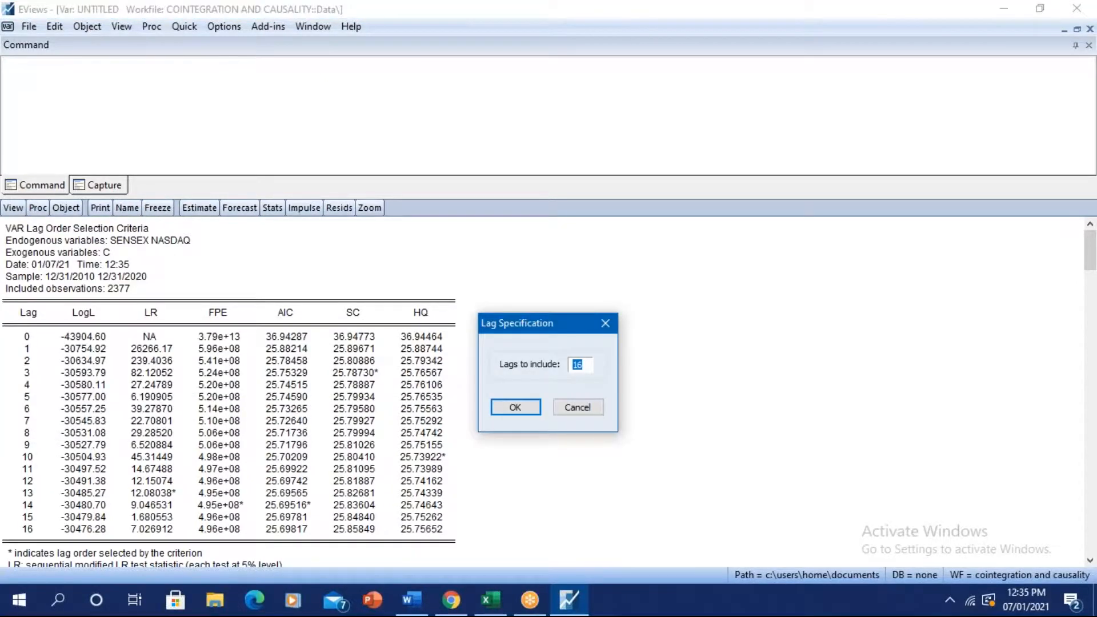
pyautogui.write('25')
pyautogui.click(495, 411)
# Examine the lag order selection table, highlighting the lag 14 row up to its AIC value and comparing the starred lags across the criteria.
pyautogui.scroll(-3, 548, 391)
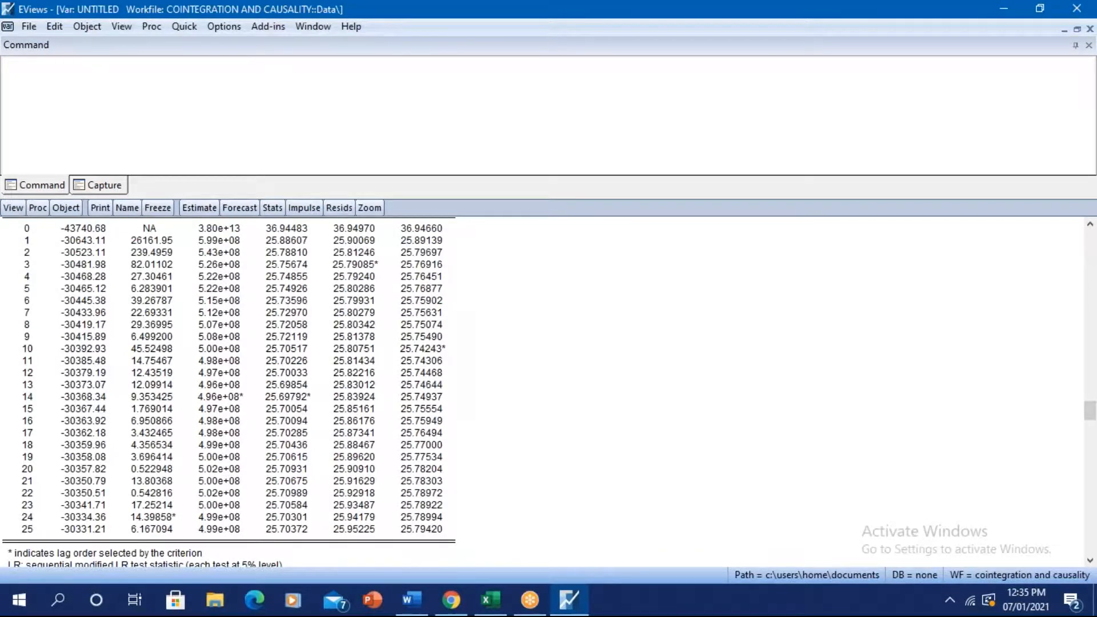
pyautogui.scroll(2, 292, 256)
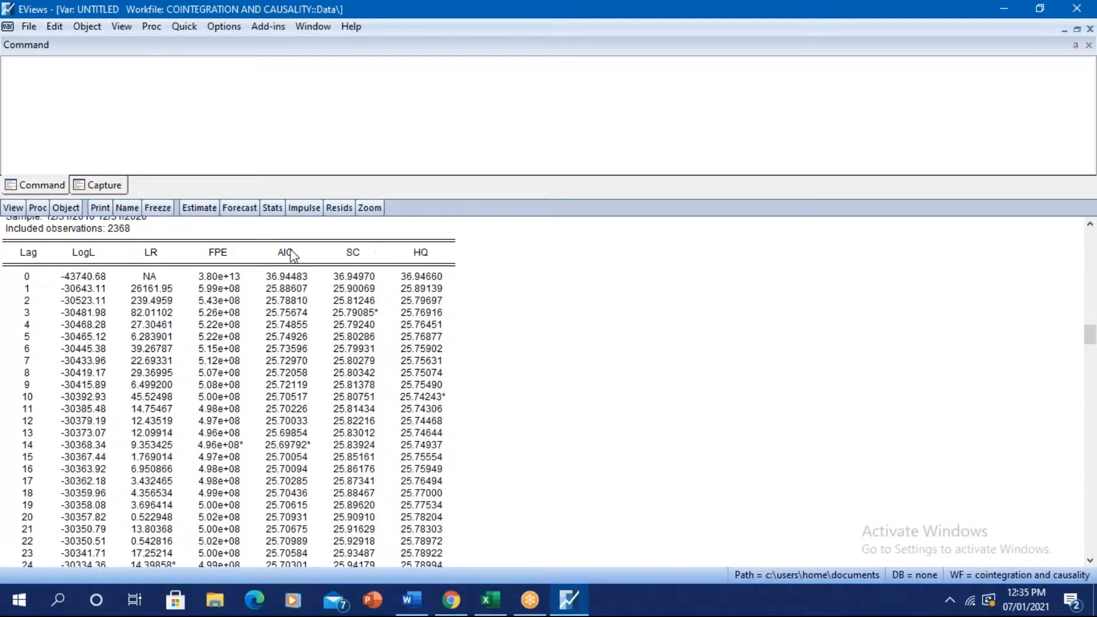
pyautogui.scroll(-2, 293, 256)
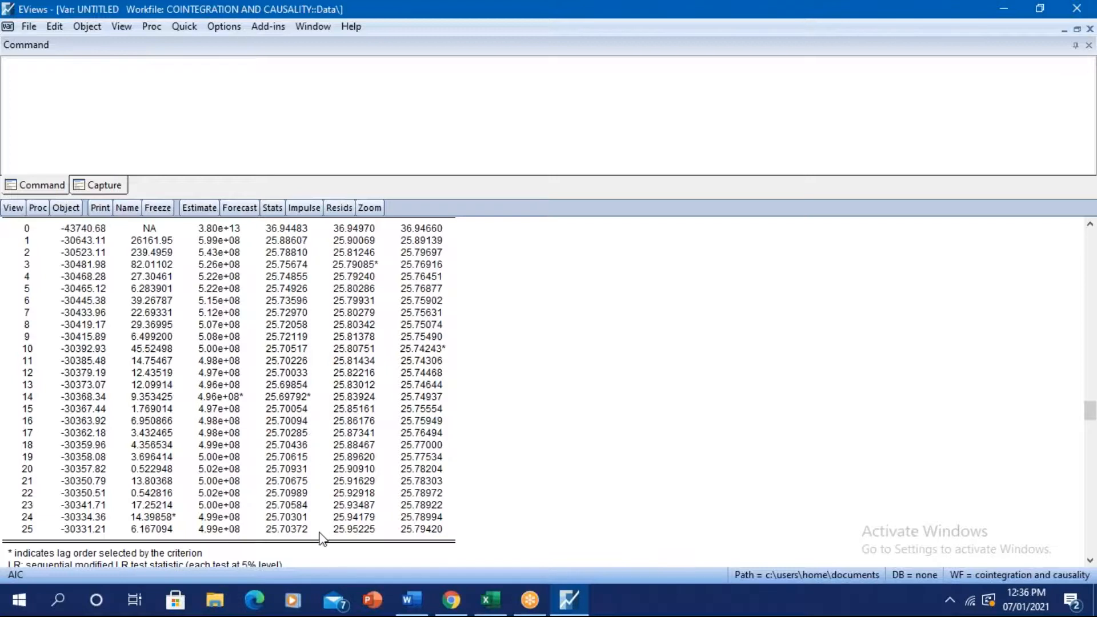
pyautogui.click(28, 400)
pyautogui.moveTo(29, 400); pyautogui.dragTo(300, 405)
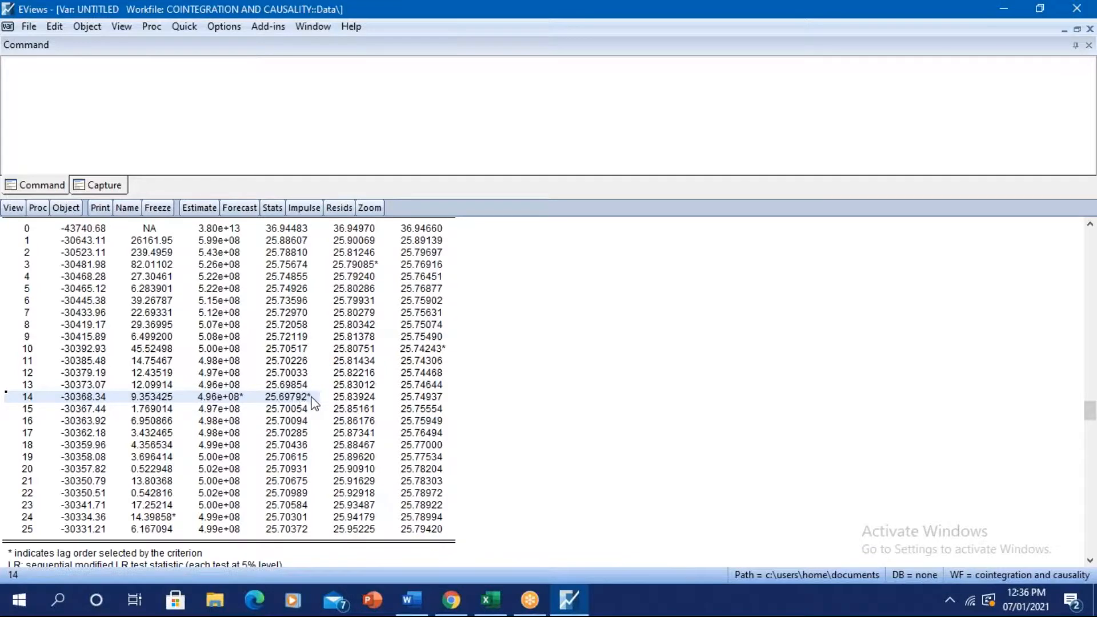
pyautogui.click(311, 398)
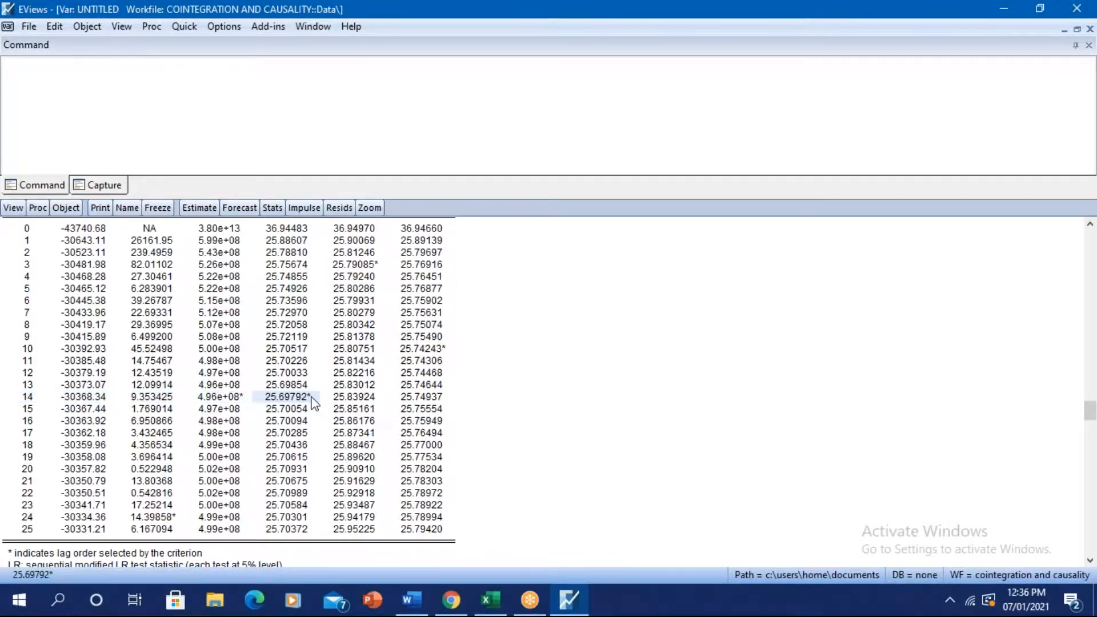
pyautogui.scroll(1, 313, 403)
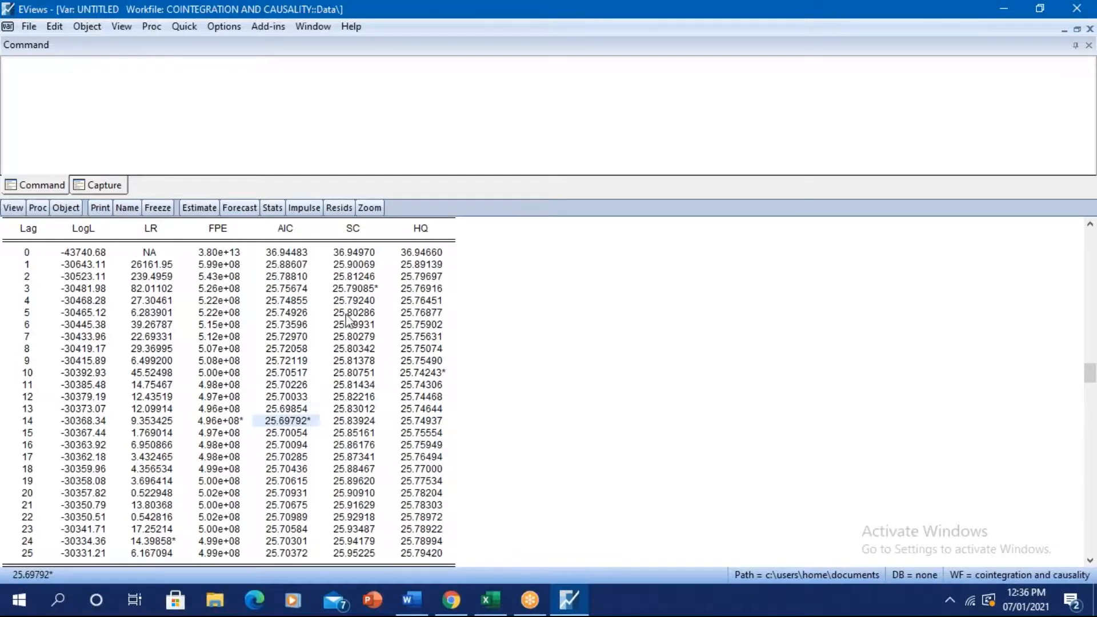